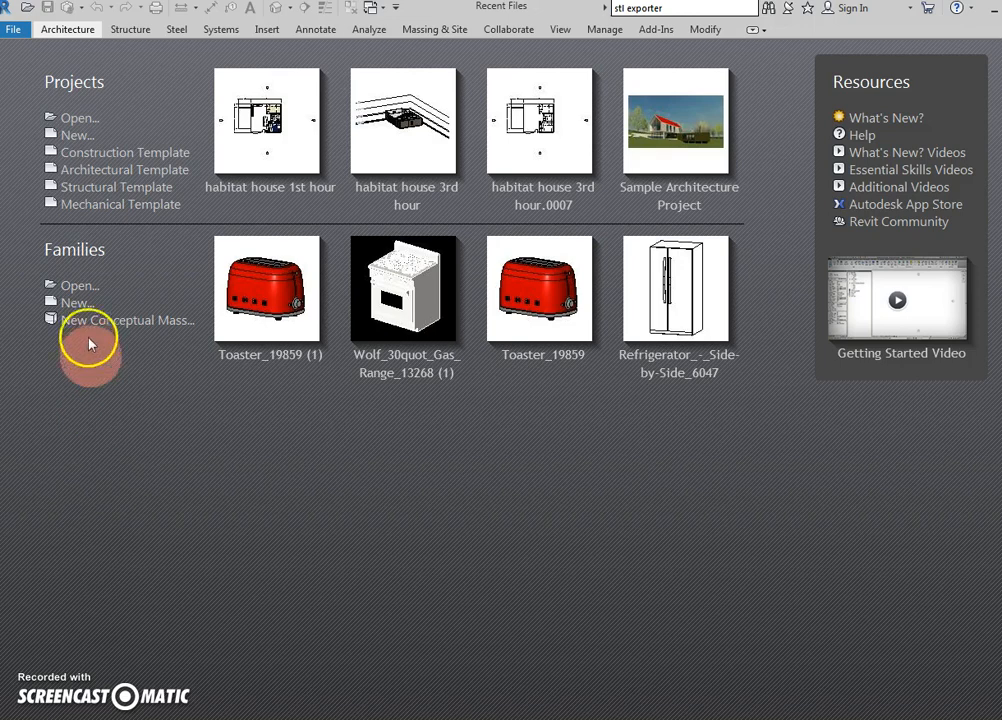
Create a new project from the US Imperial Residential-Default.rte template
{"action": "left_click", "coordinate": [79, 136]}
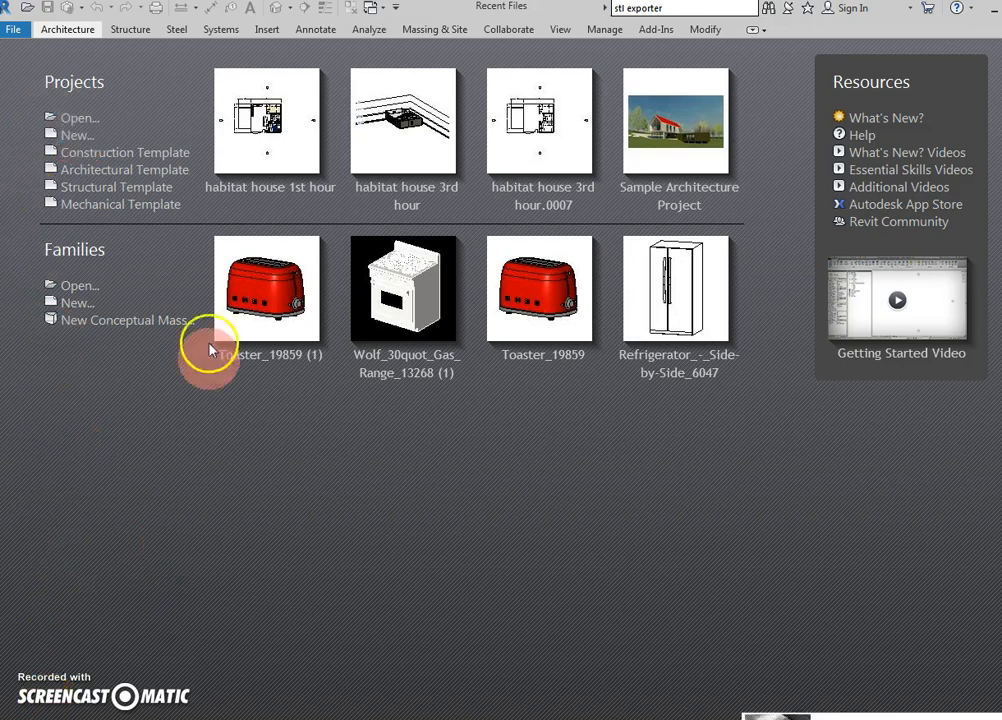
{"action": "left_click", "coordinate": [86, 137]}
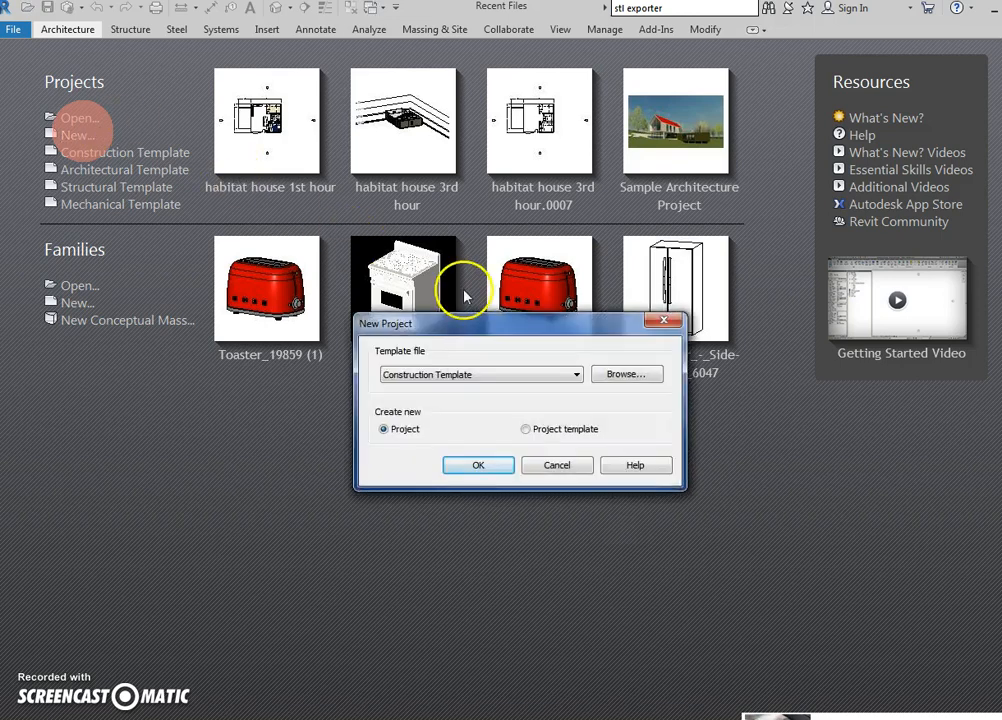
{"action": "left_click", "coordinate": [540, 376]}
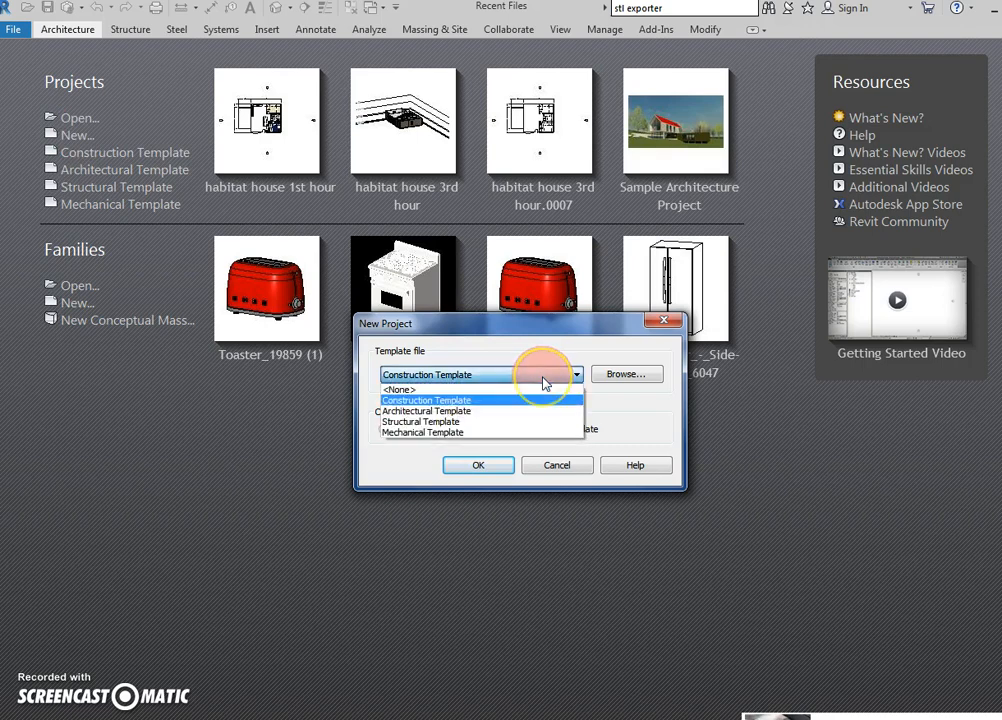
{"action": "left_click", "coordinate": [622, 378]}
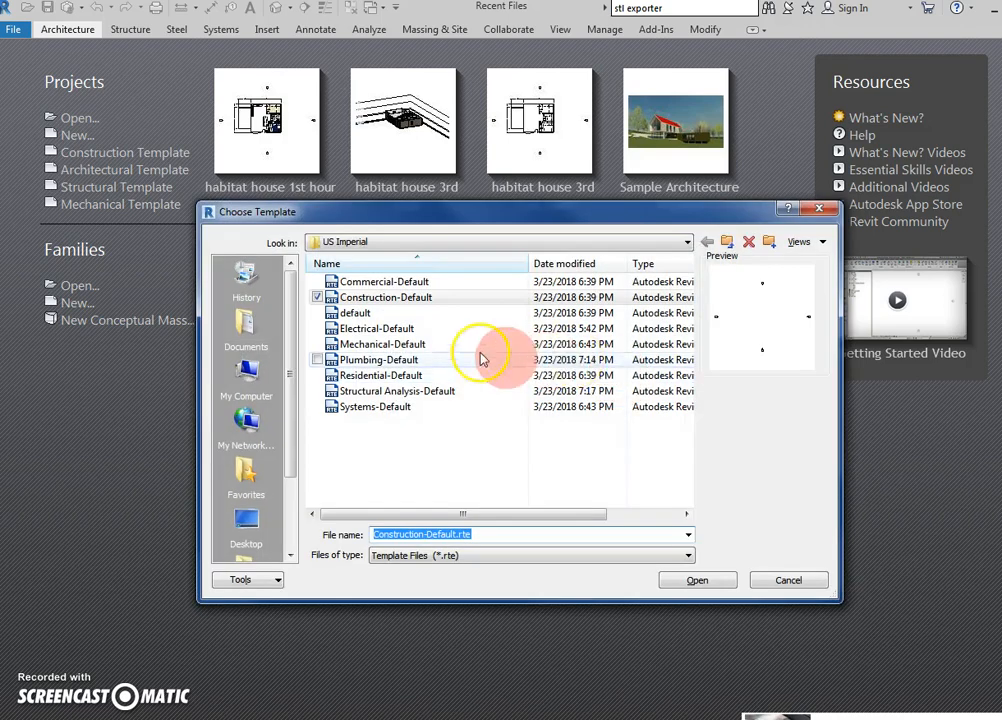
{"action": "left_click", "coordinate": [436, 377]}
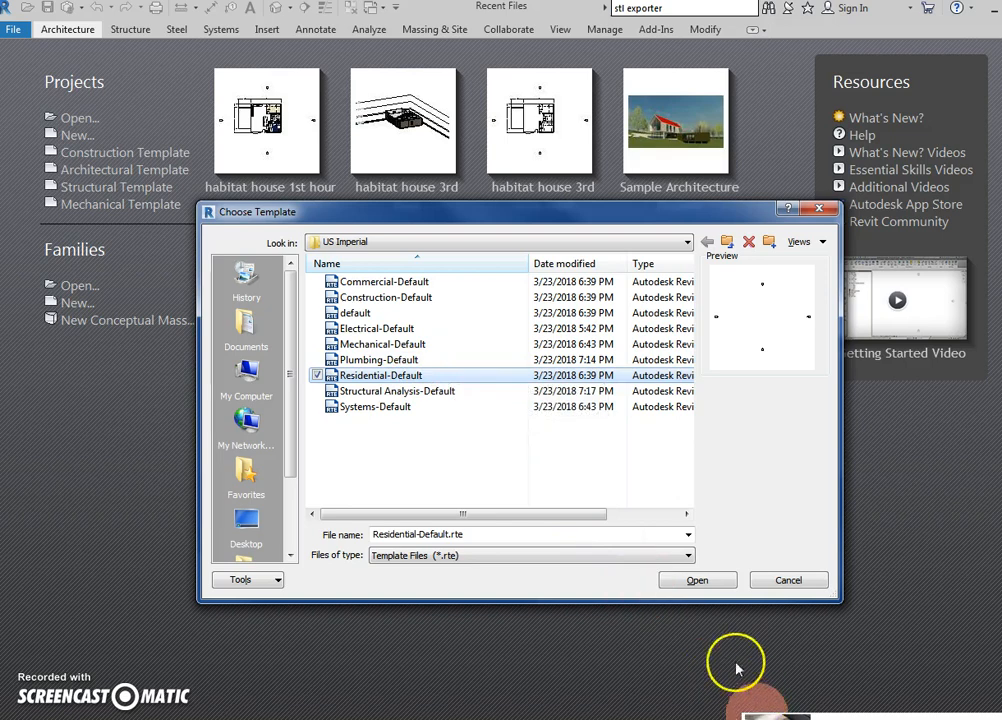
{"action": "left_click", "coordinate": [695, 588]}
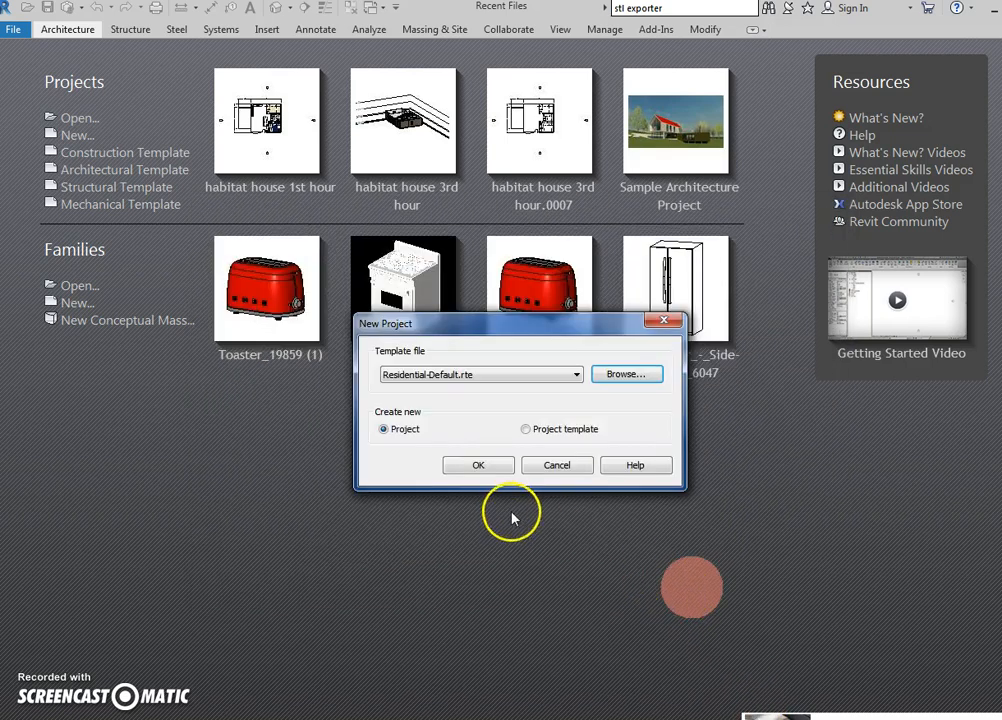
{"action": "left_click", "coordinate": [452, 379]}
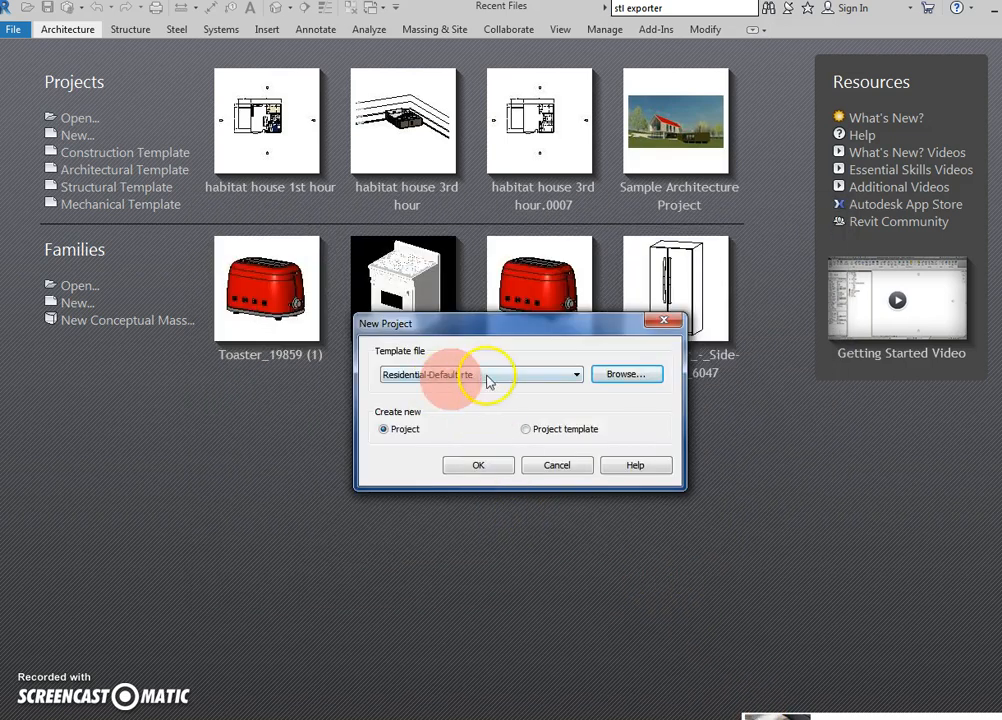
{"action": "left_click", "coordinate": [478, 467]}
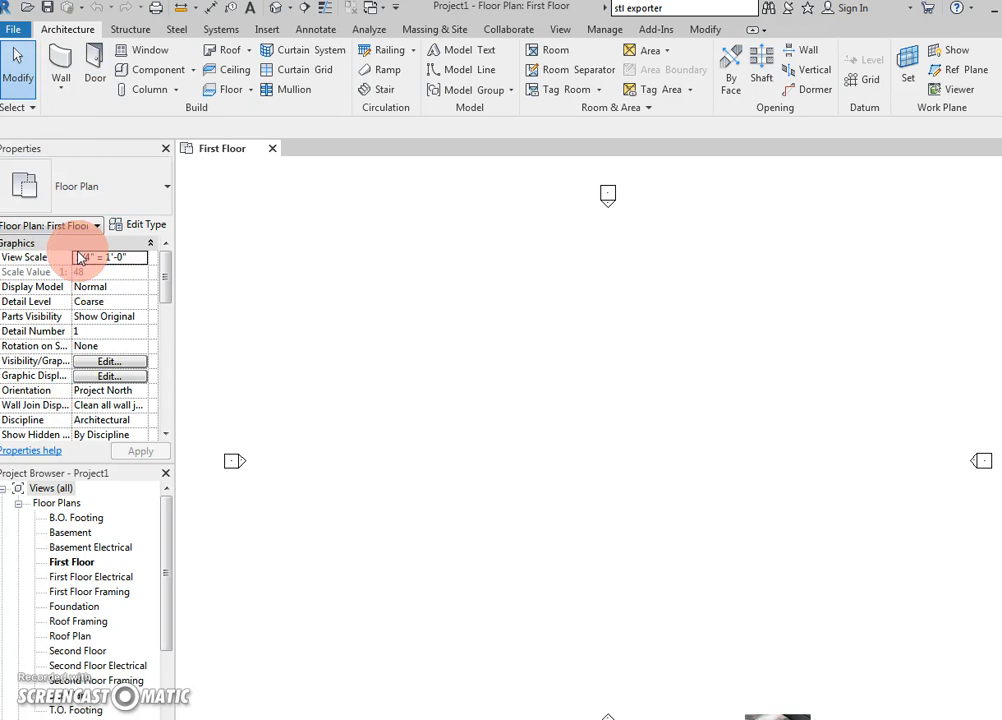
Close the Properties palette and the Project Browser, and restore both to the interface
{"action": "left_click", "coordinate": [165, 148]}
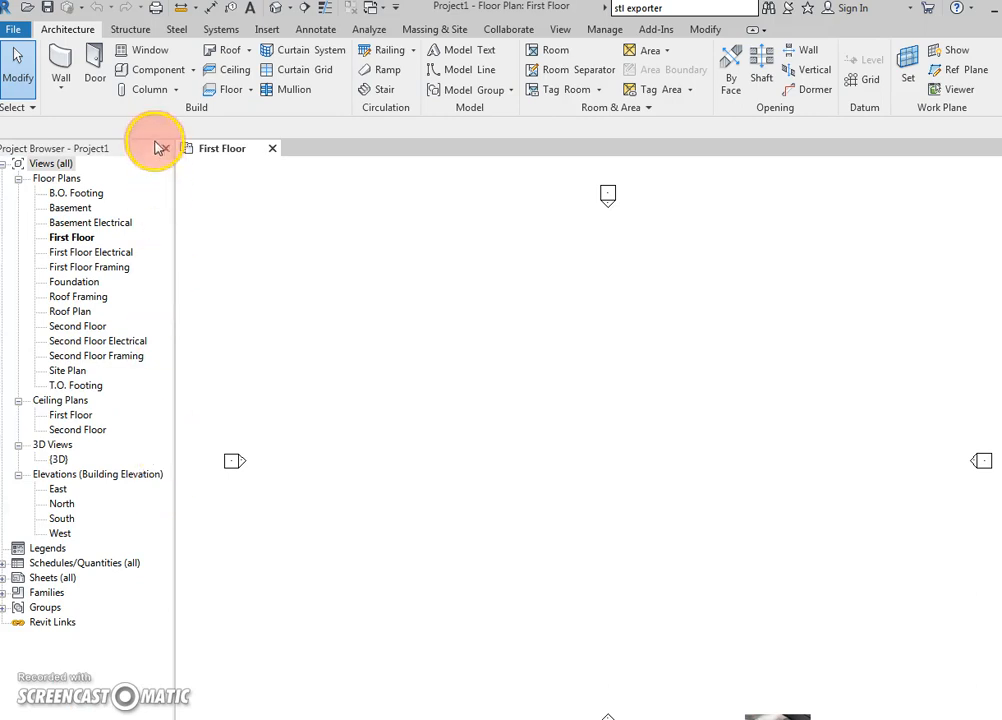
{"action": "left_click", "coordinate": [163, 149]}
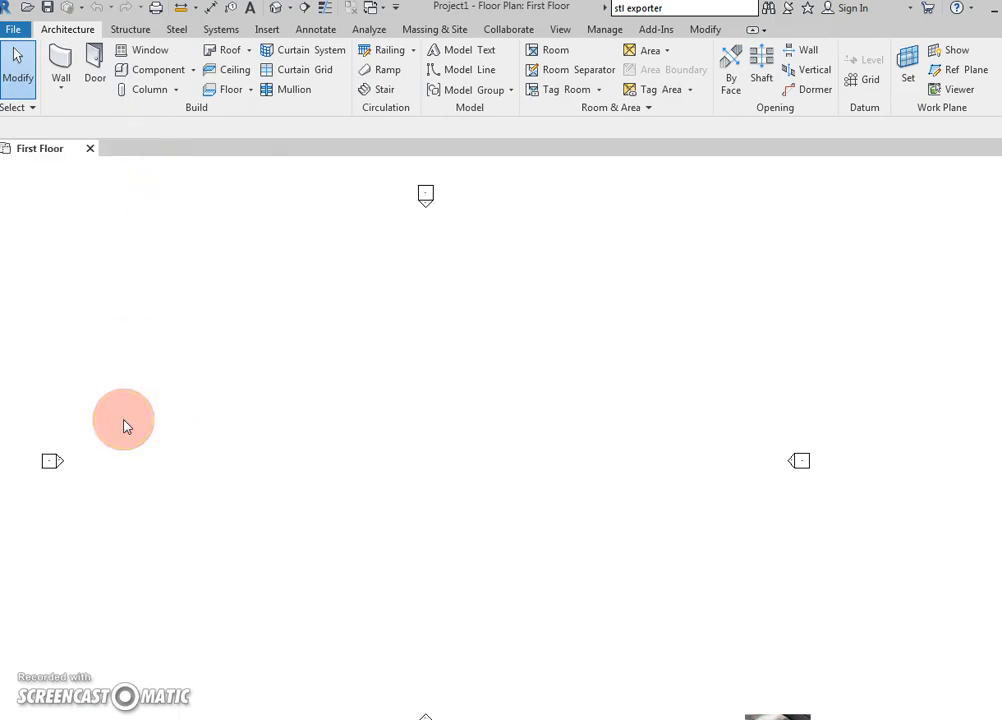
{"action": "right_click", "coordinate": [173, 278]}
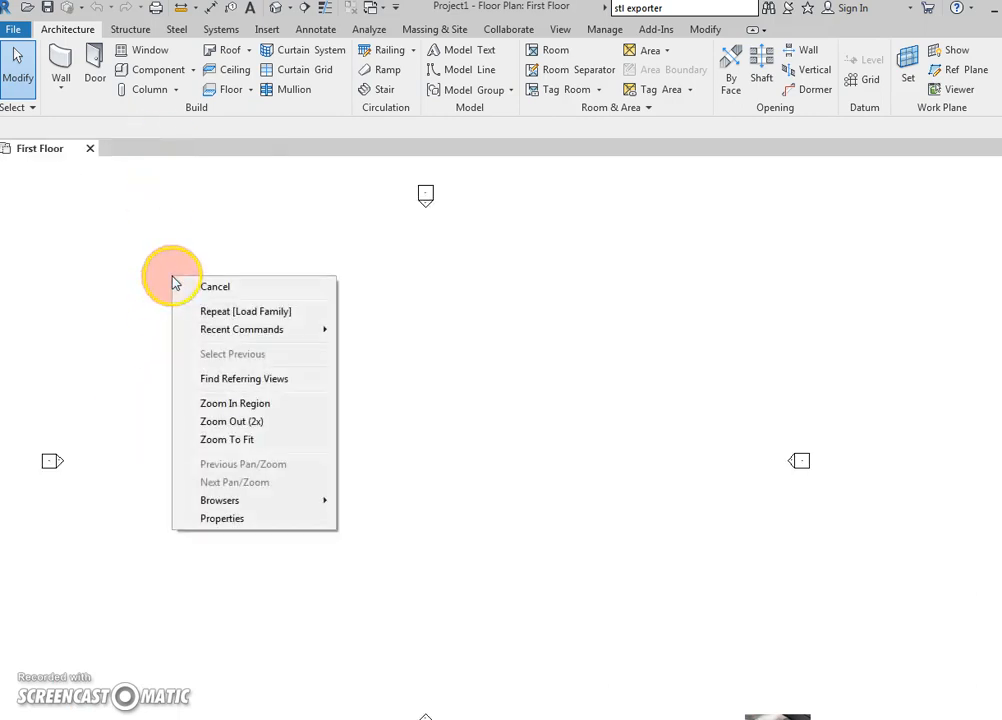
{"action": "left_click", "coordinate": [224, 519]}
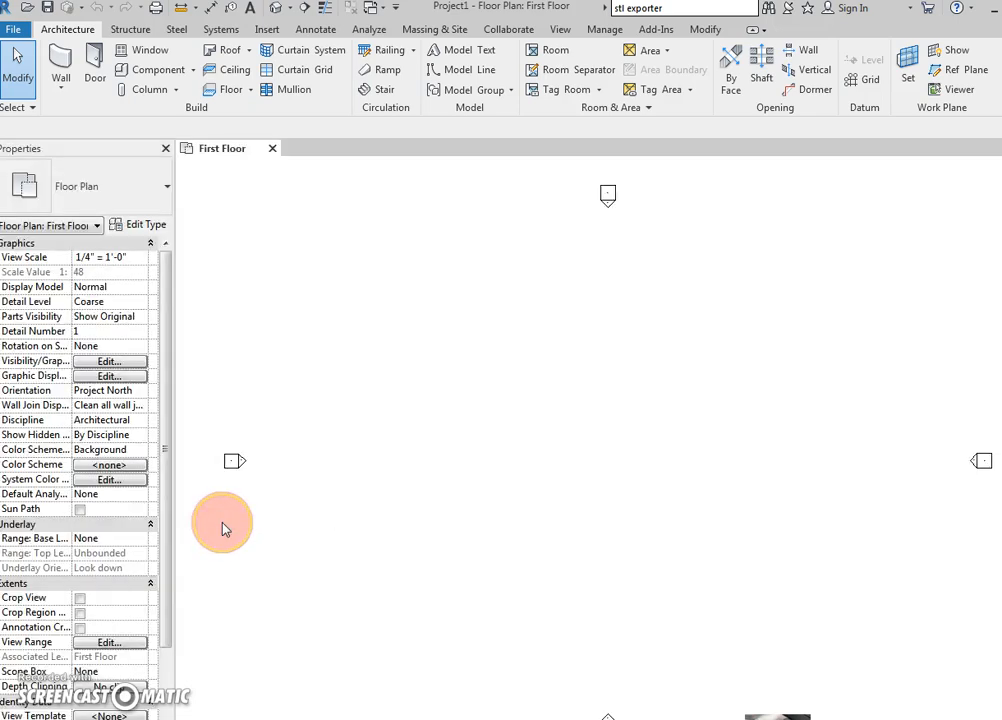
{"action": "left_click", "coordinate": [563, 31]}
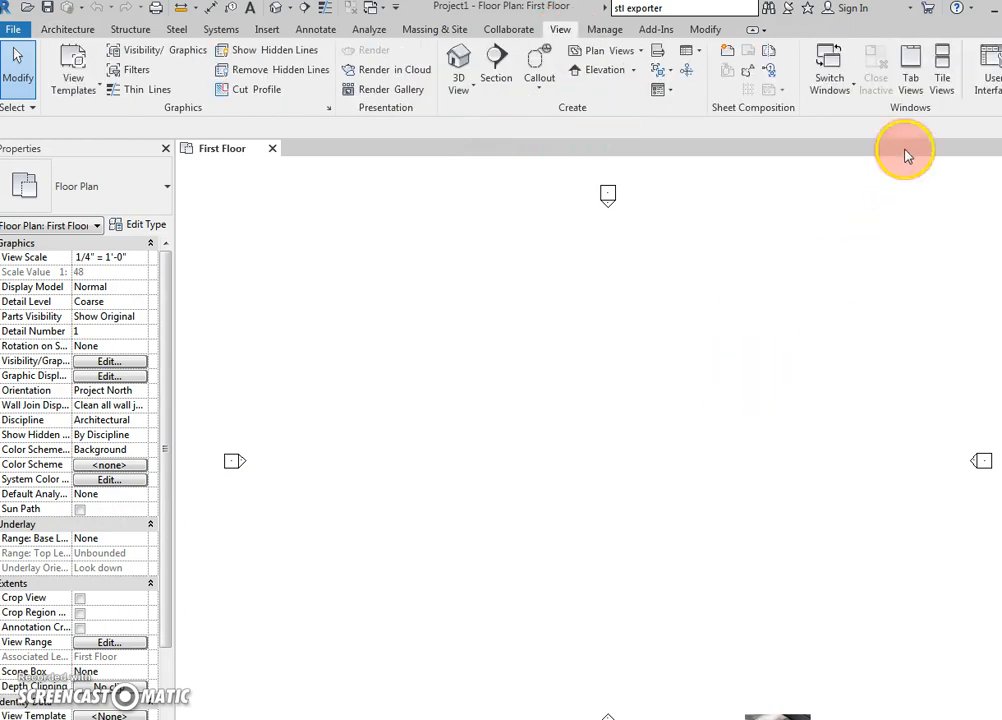
{"action": "left_click", "coordinate": [974, 80]}
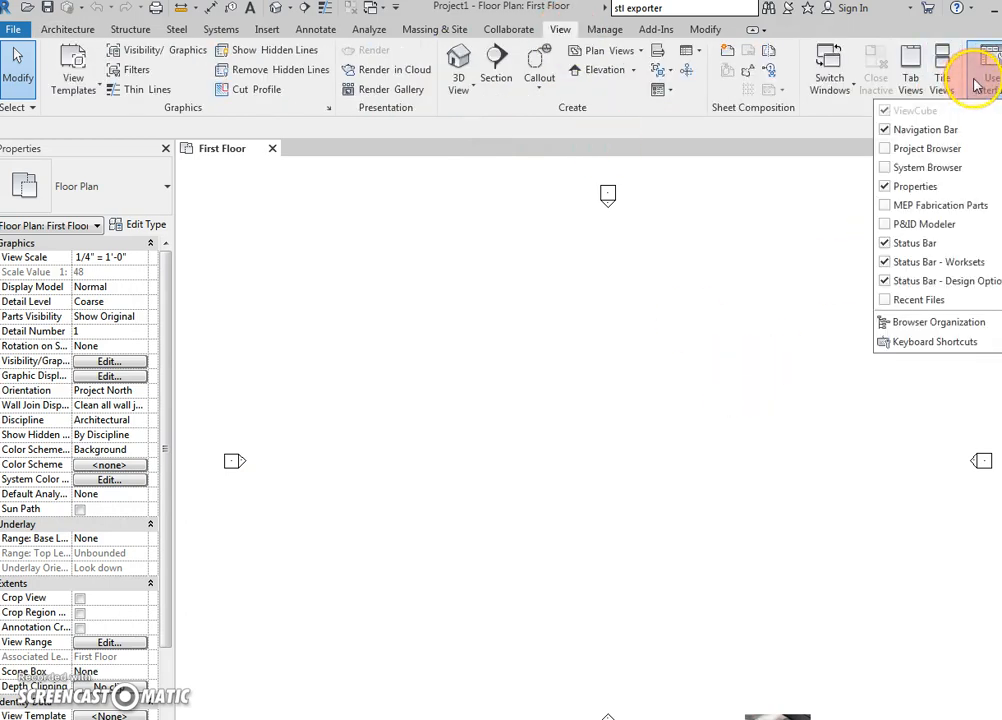
{"action": "left_click", "coordinate": [908, 149]}
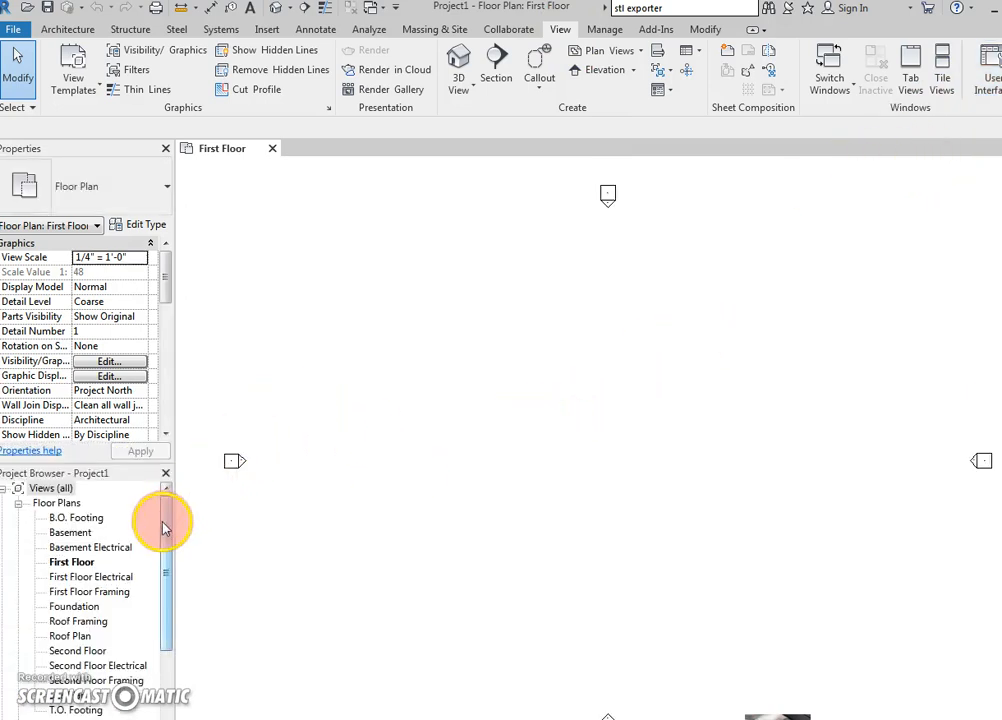
Look through the project's floor plans, ceiling plans, 3D views and elevations in the Project Browser
{"action": "mouse_move", "coordinate": [178, 522]}
{"action": "left_mouse_down"}
{"action": "mouse_move", "coordinate": [172, 644]}
{"action": "mouse_move", "coordinate": [186, 521]}
{"action": "mouse_move", "coordinate": [181, 536]}
{"action": "left_mouse_up"}
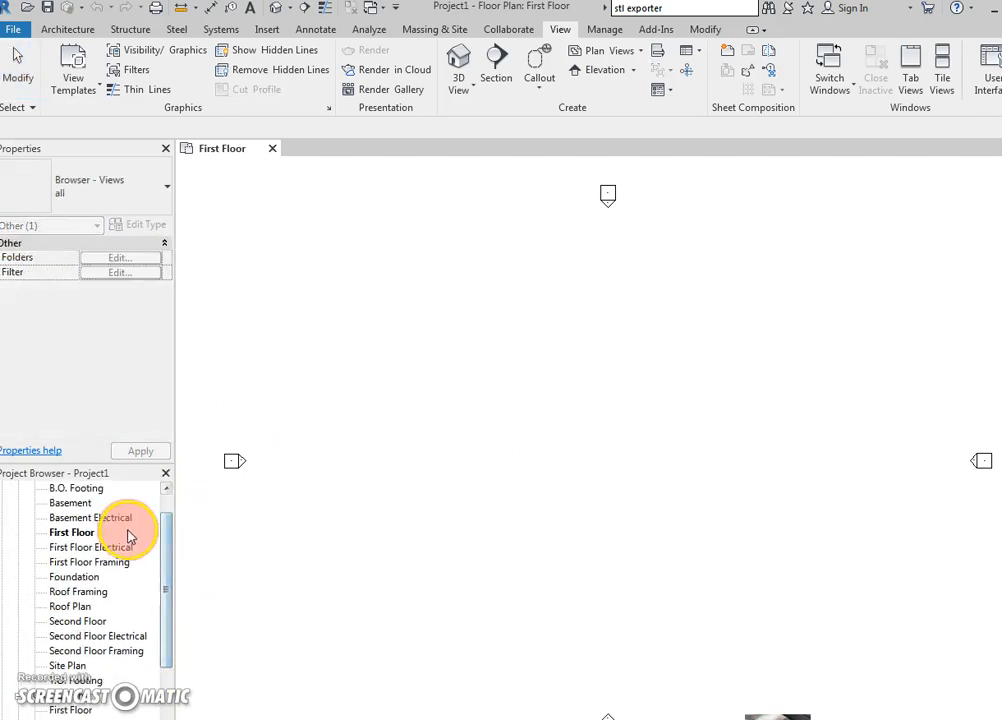
{"action": "scroll", "coordinate": [113, 563], "scroll_direction": "down", "scroll_amount": 1}
{"action": "scroll", "coordinate": [112, 570], "scroll_direction": "down", "scroll_amount": 1}
{"action": "scroll", "coordinate": [70, 640], "scroll_direction": "down", "scroll_amount": 2}
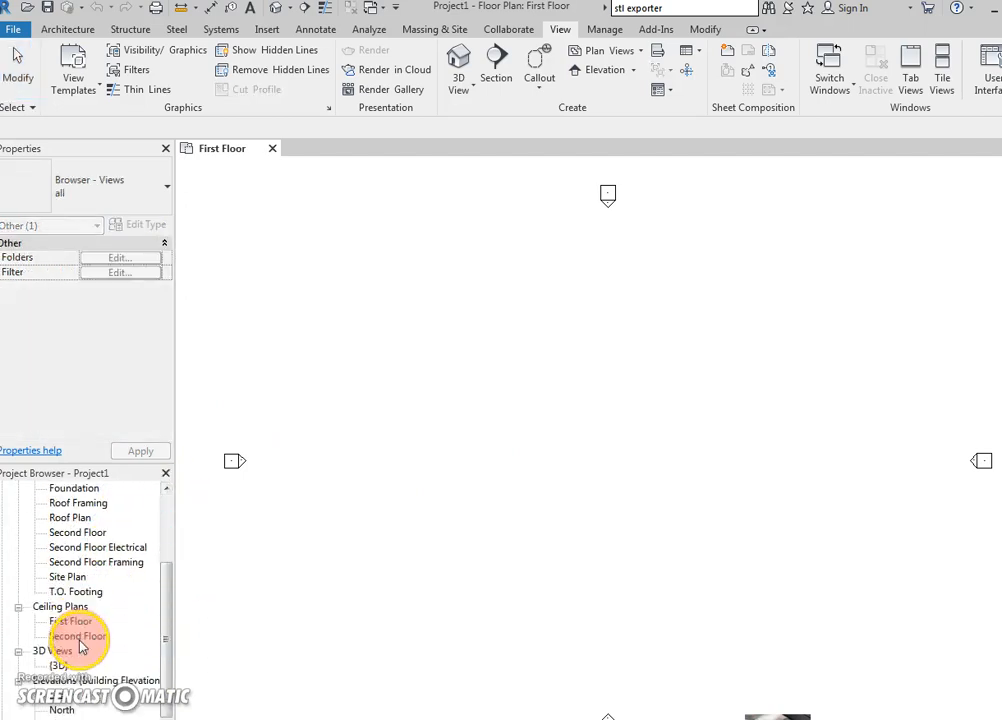
{"action": "scroll", "coordinate": [80, 645], "scroll_direction": "down", "scroll_amount": 3}
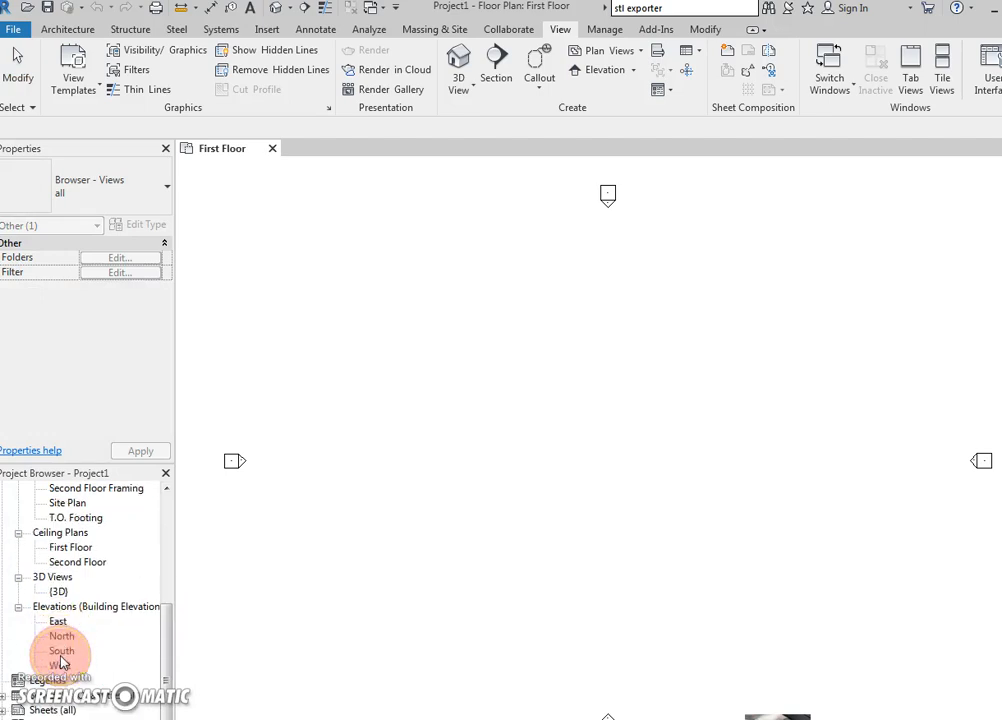
{"action": "left_click_drag", "start_coordinate": [165, 660], "coordinate": [196, 471]}
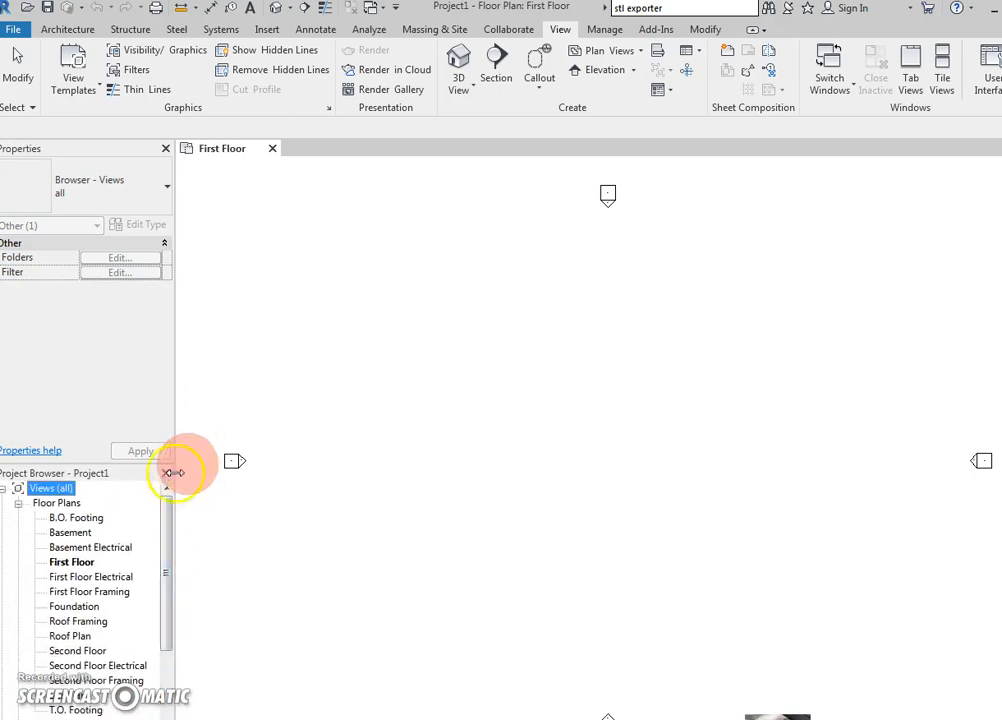
{"action": "left_click", "coordinate": [205, 478]}
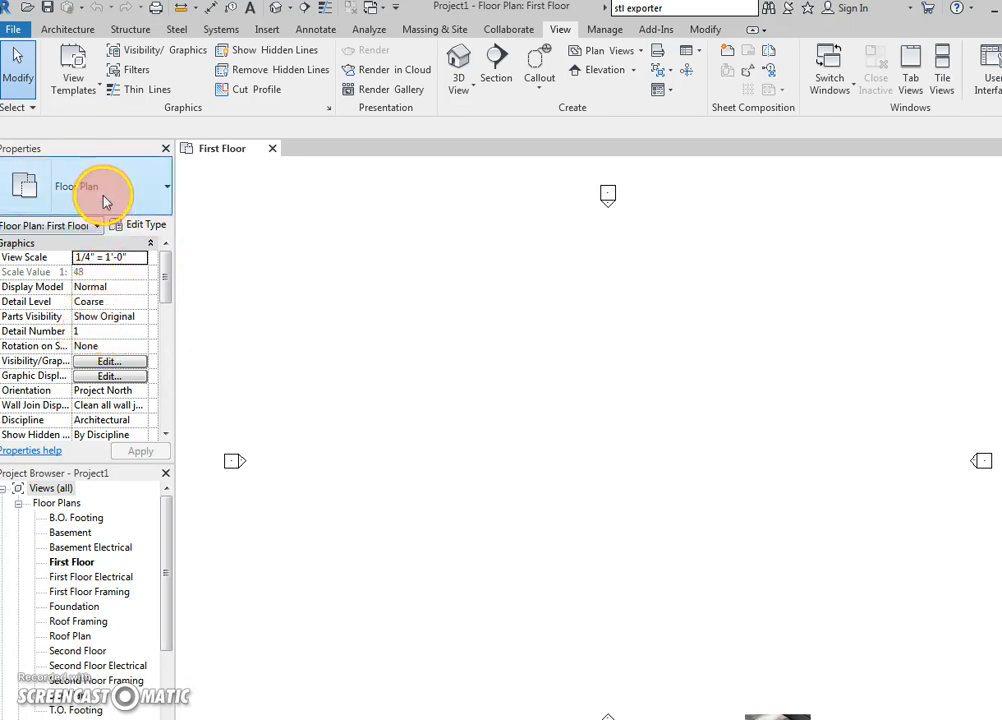
Start the architectural Wall command with the type Exterior - Wood Siding on Wood Stud
{"action": "left_click", "coordinate": [68, 28]}
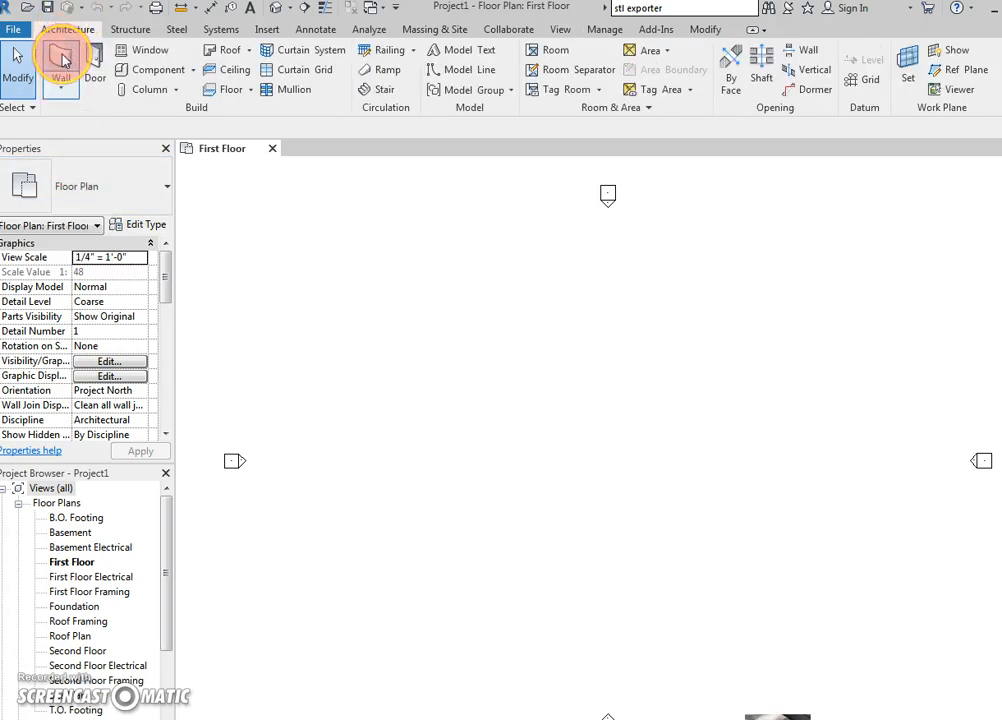
{"action": "left_click", "coordinate": [62, 60]}
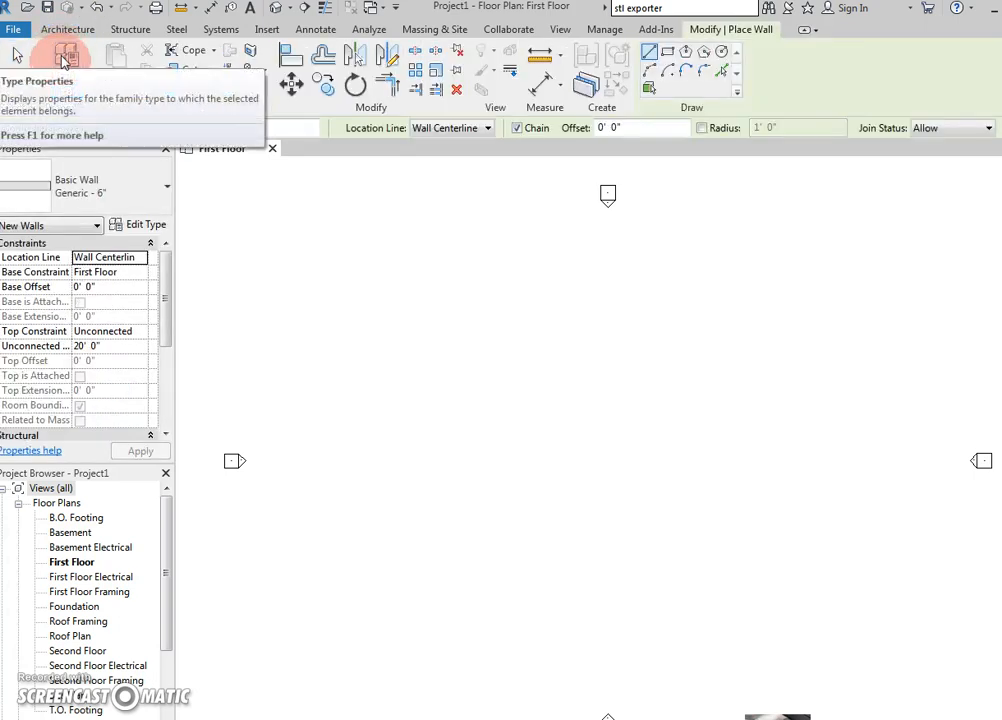
{"action": "left_click", "coordinate": [128, 189]}
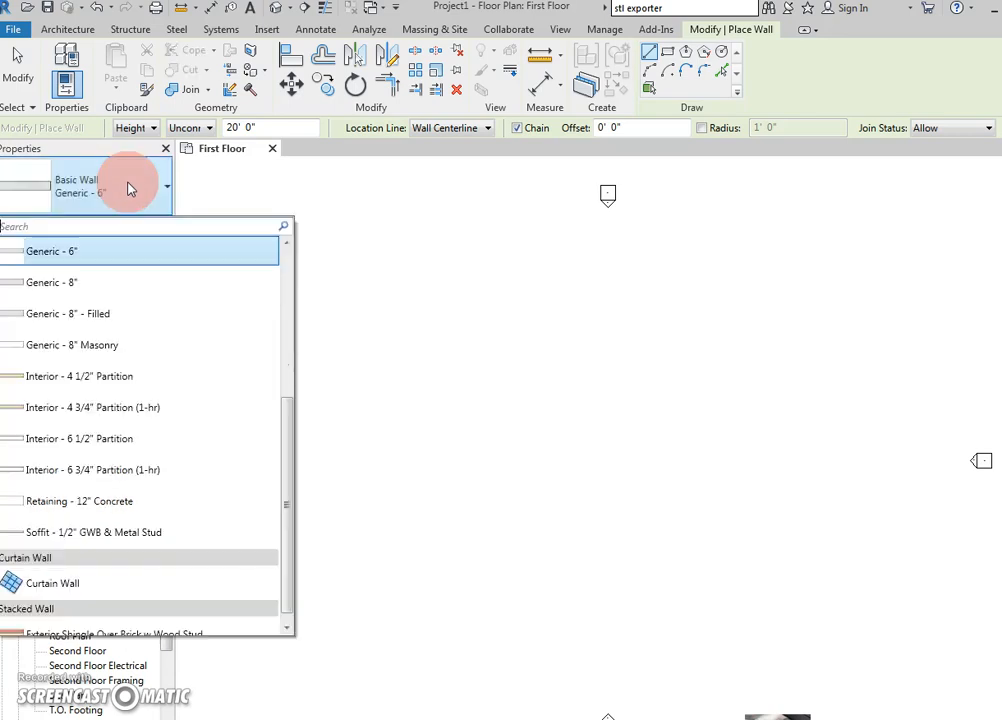
{"action": "scroll", "coordinate": [120, 310], "scroll_direction": "up", "scroll_amount": 3}
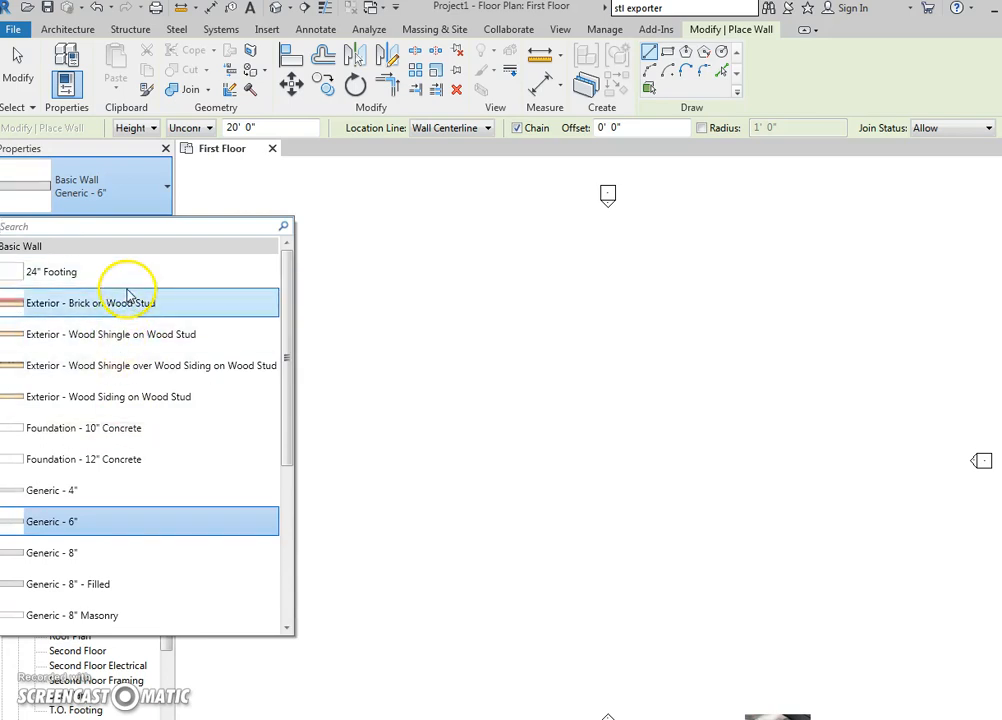
{"action": "left_click", "coordinate": [170, 398]}
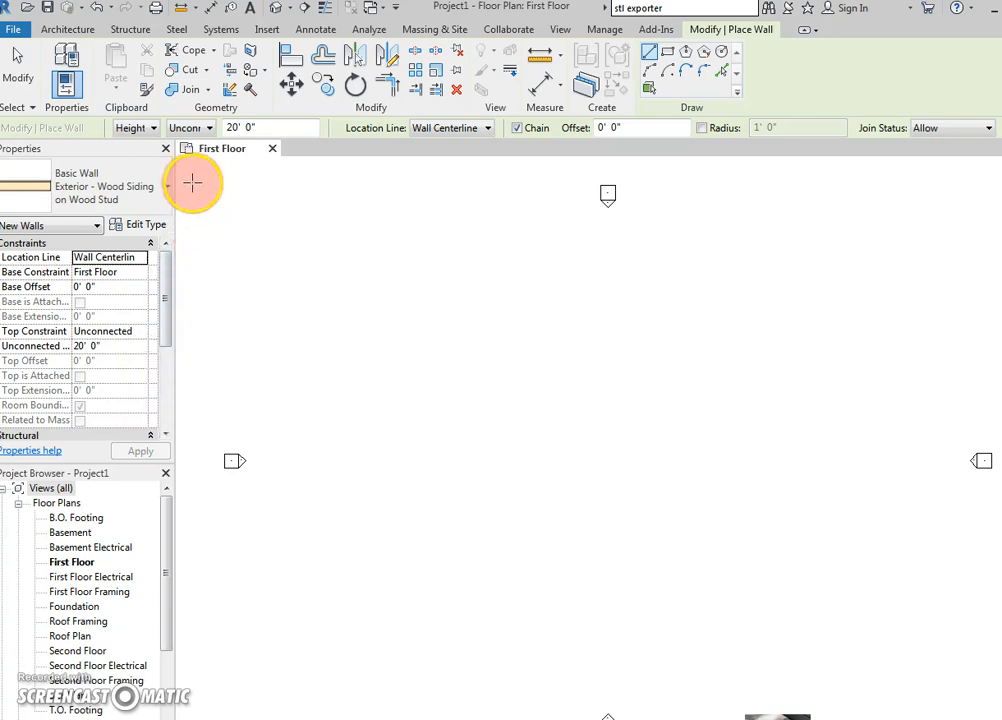
Set the new walls' height up to Second Floor and their location line to Finish Face: Exterior
{"action": "left_click", "coordinate": [196, 130]}
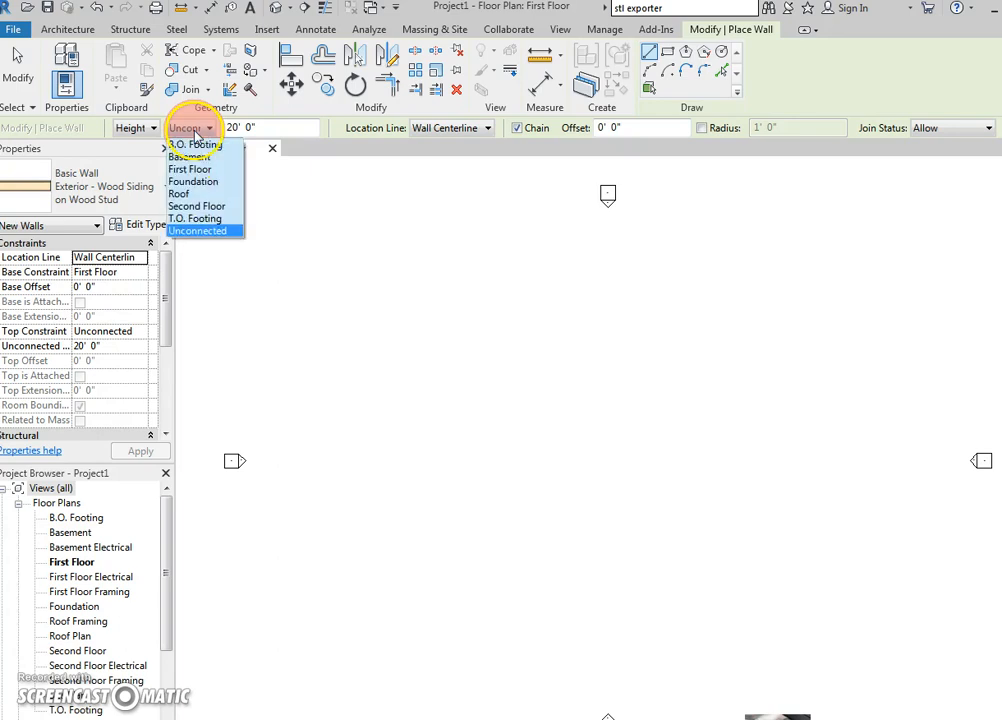
{"action": "left_click", "coordinate": [198, 206]}
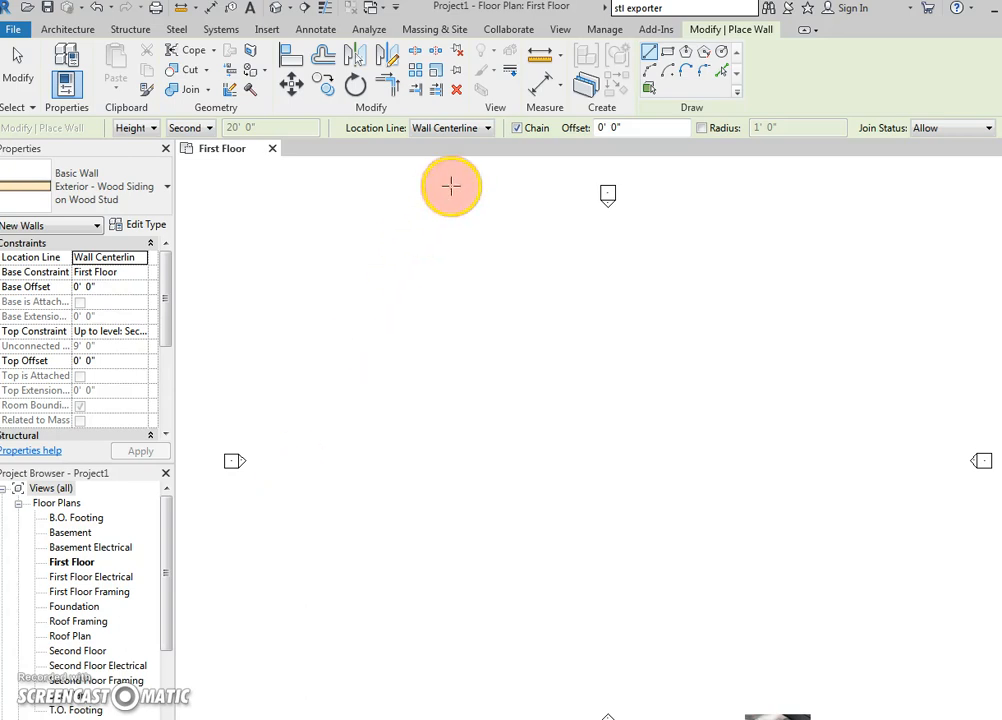
{"action": "left_click", "coordinate": [462, 129]}
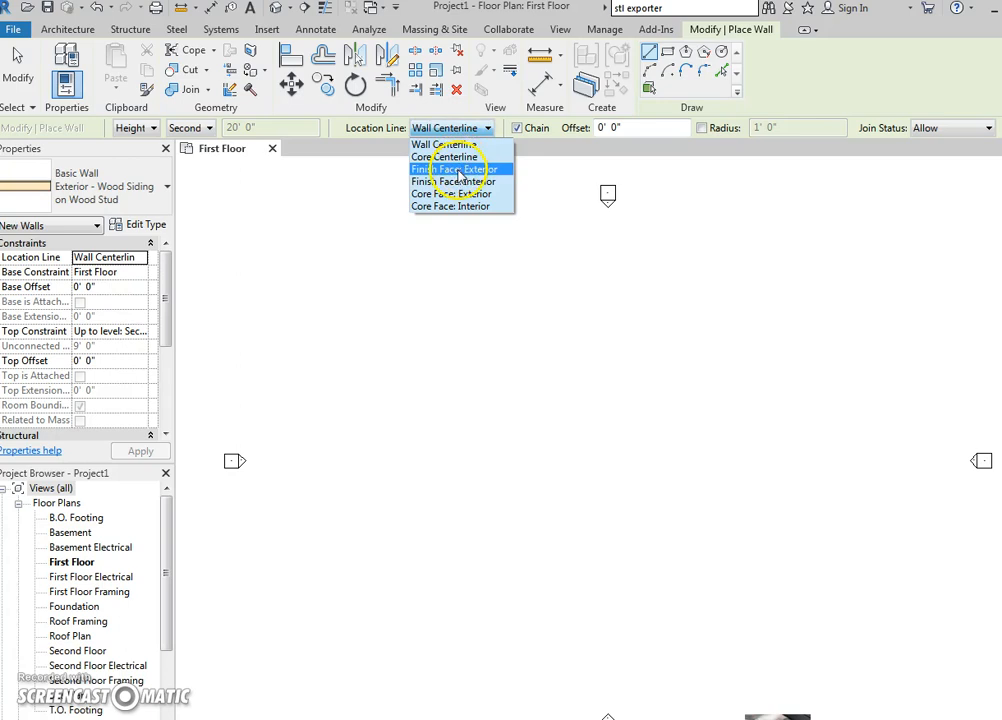
{"action": "left_click", "coordinate": [457, 170]}
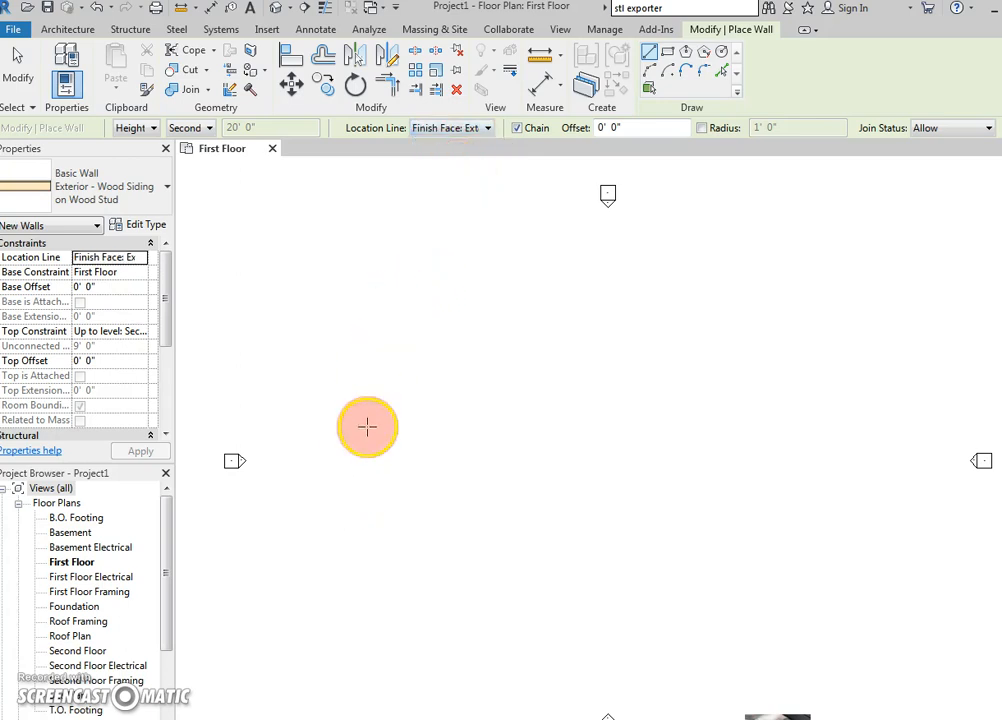
Draw one vertical wall about 16'-6" long in the First Floor plan and end the Wall command
{"action": "left_click", "coordinate": [362, 500]}
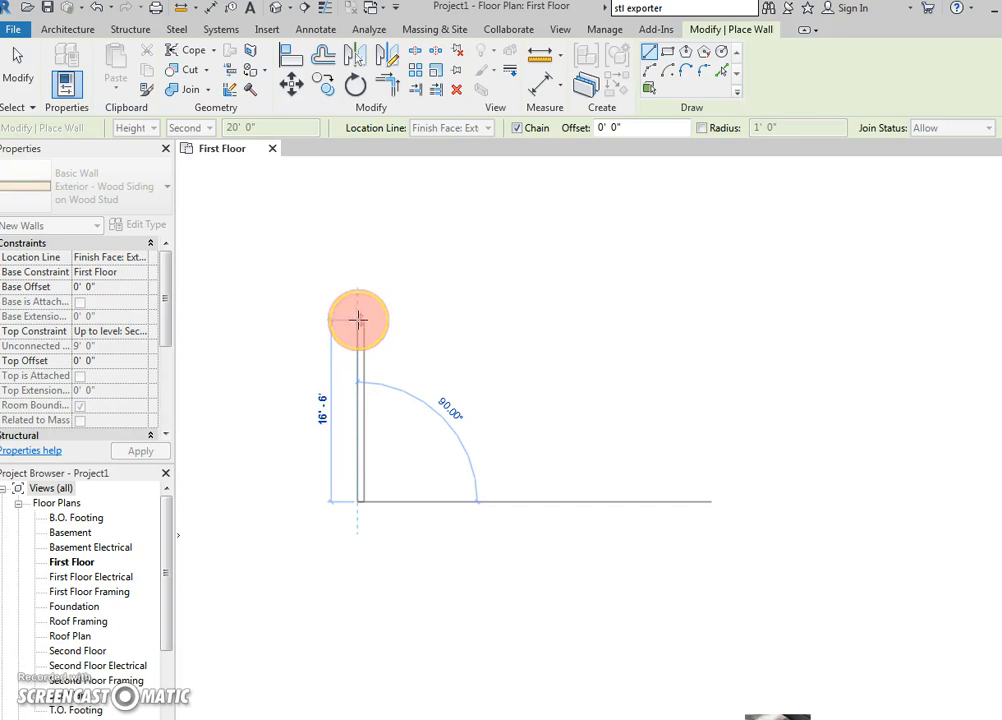
{"action": "left_click", "coordinate": [358, 320]}
{"action": "key", "text": "Escape"}
{"action": "key", "text": "Escape"}
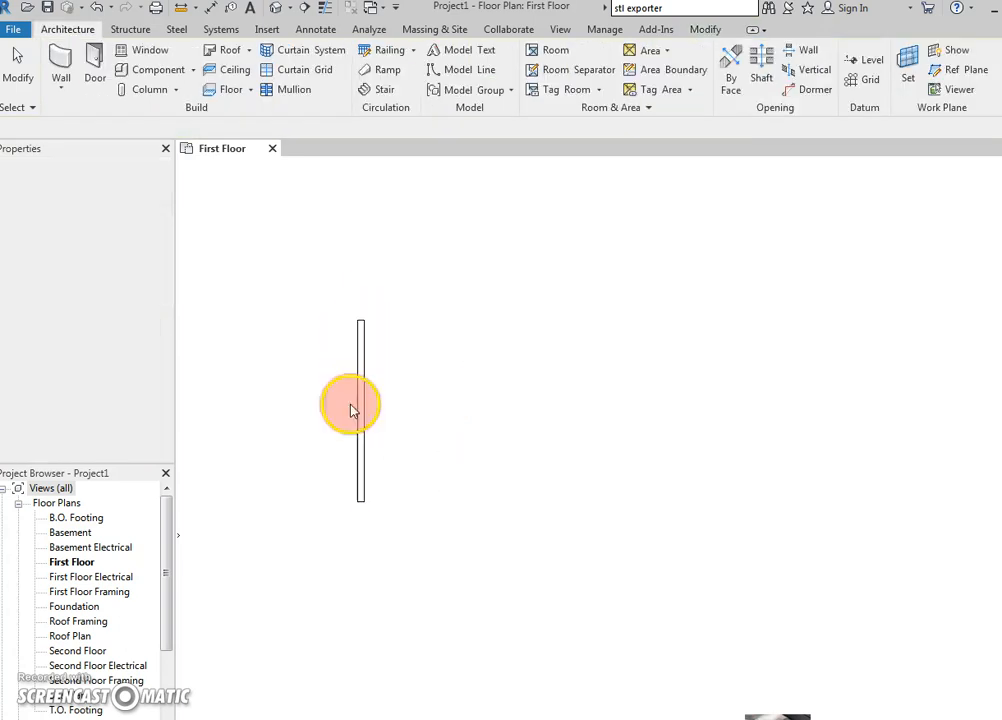
Select the vertical wall in the First Floor plan and delete it
{"action": "left_click", "coordinate": [360, 420]}
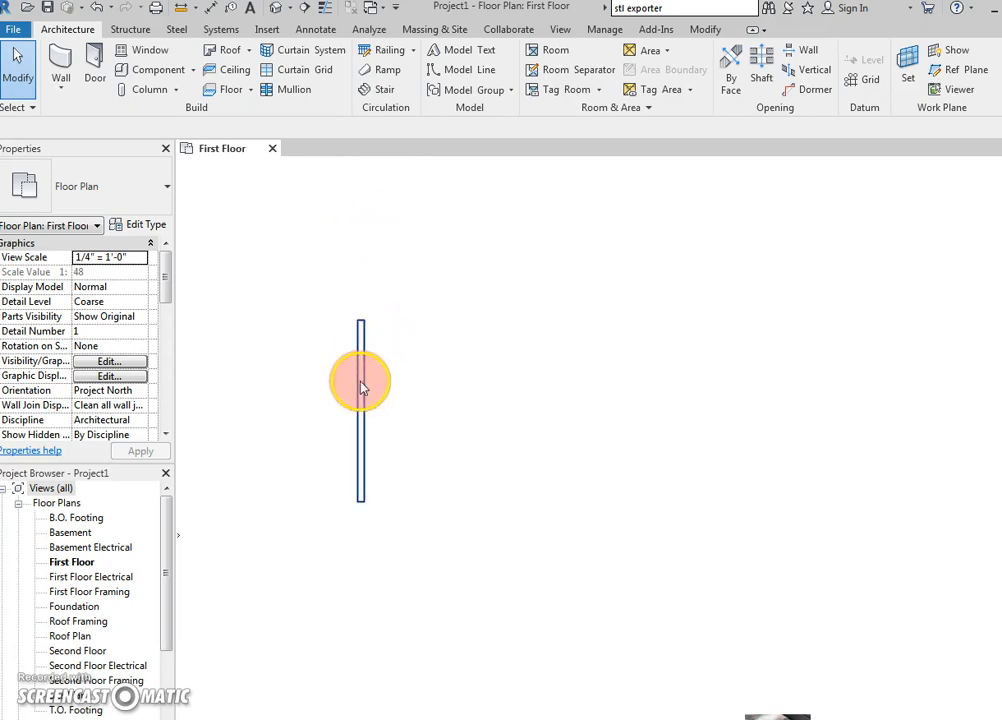
{"action": "left_click", "coordinate": [360, 443]}
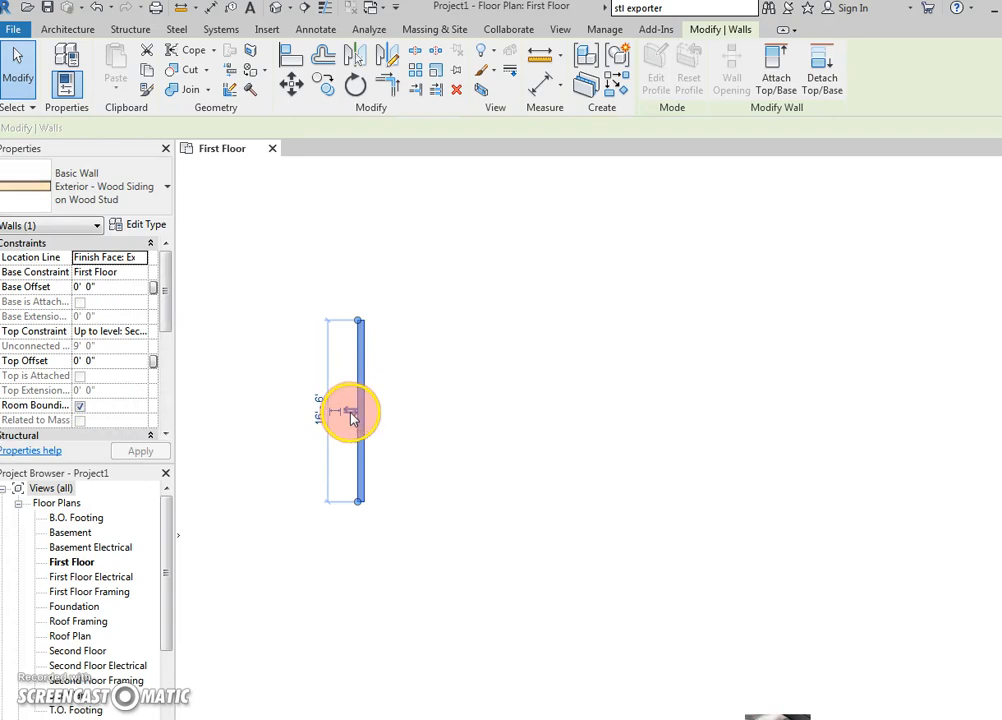
{"action": "left_click", "coordinate": [350, 414]}
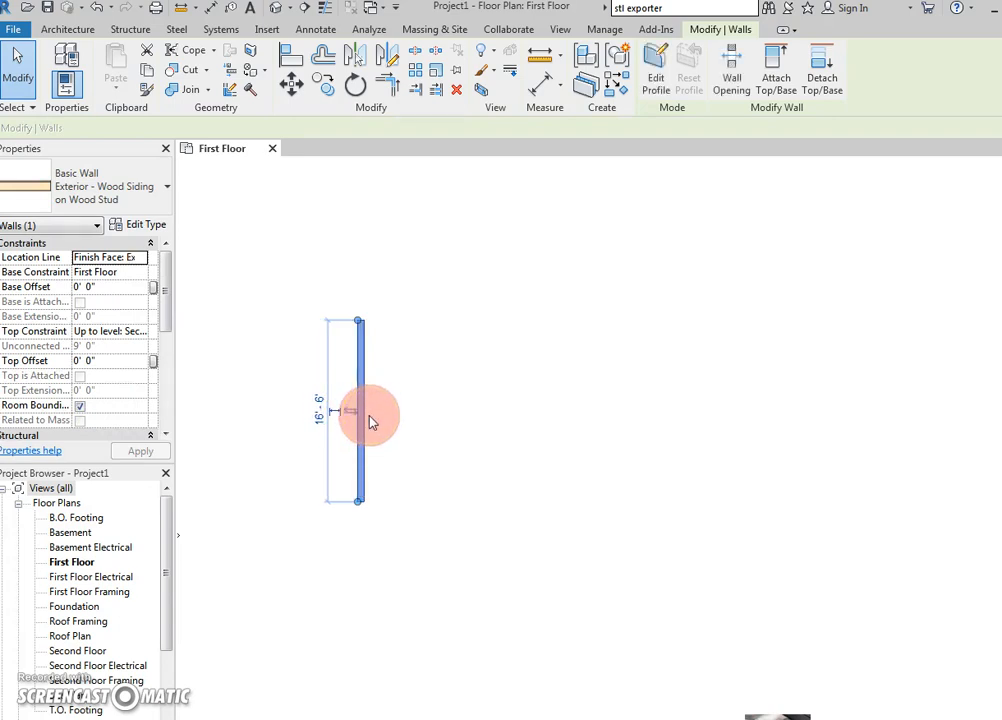
{"action": "key", "text": "Delete"}
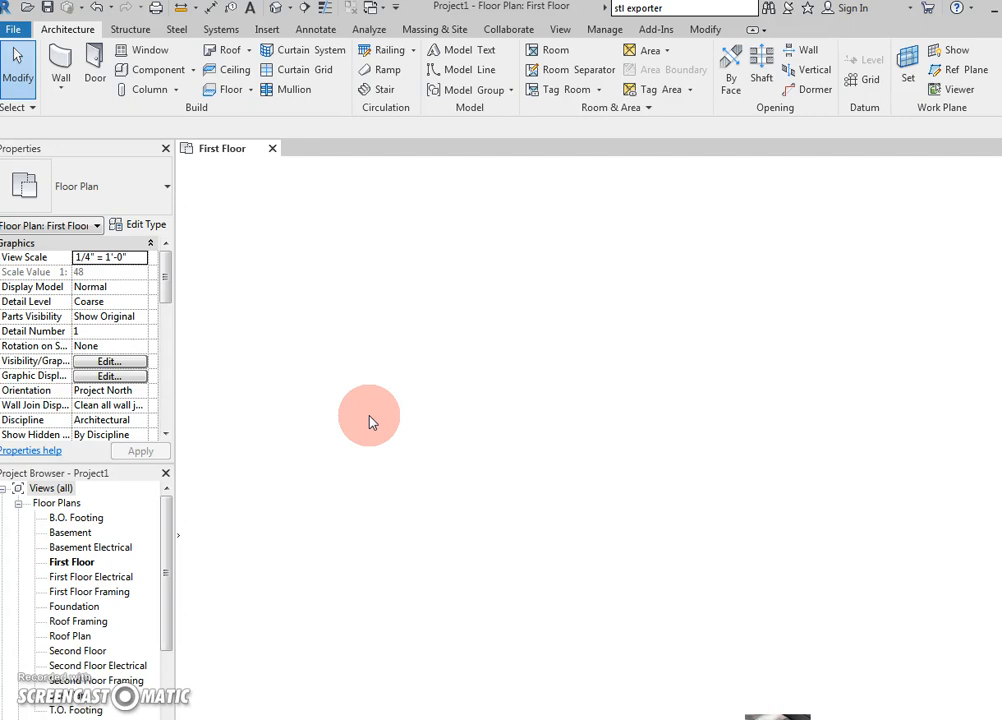
{"action": "left_click", "coordinate": [70, 66]}
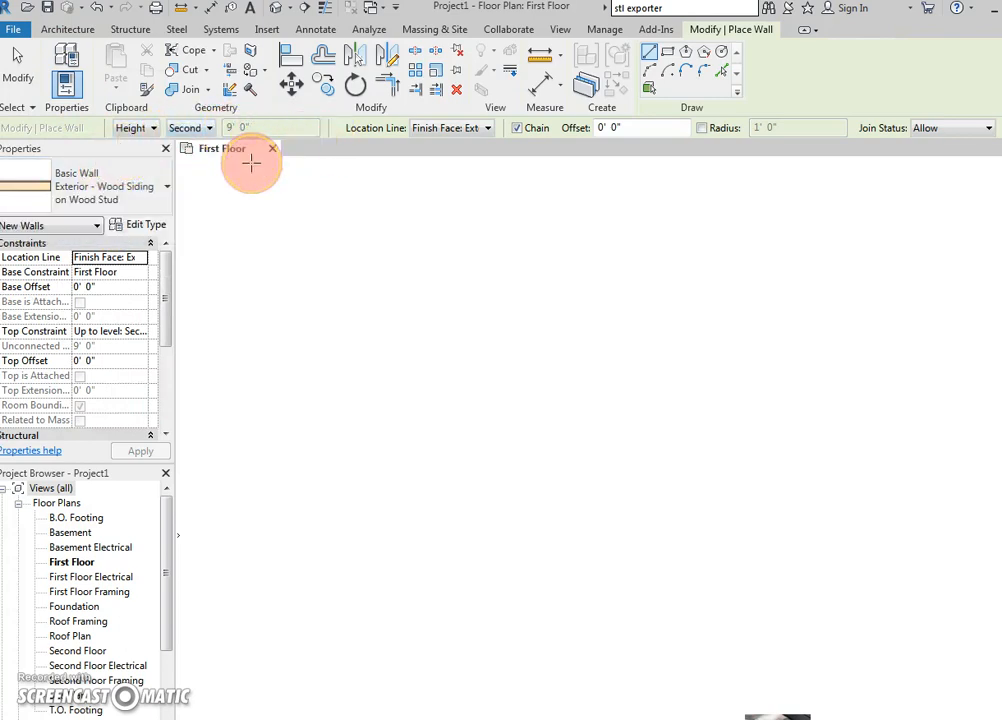
{"action": "key", "text": "Escape"}
{"action": "key", "text": "Escape"}
Draw a horizontal wood-siding wall about 56'-0" long, followed by a vertical wall 19'-6" up from its right end
{"action": "left_click", "coordinate": [68, 58]}
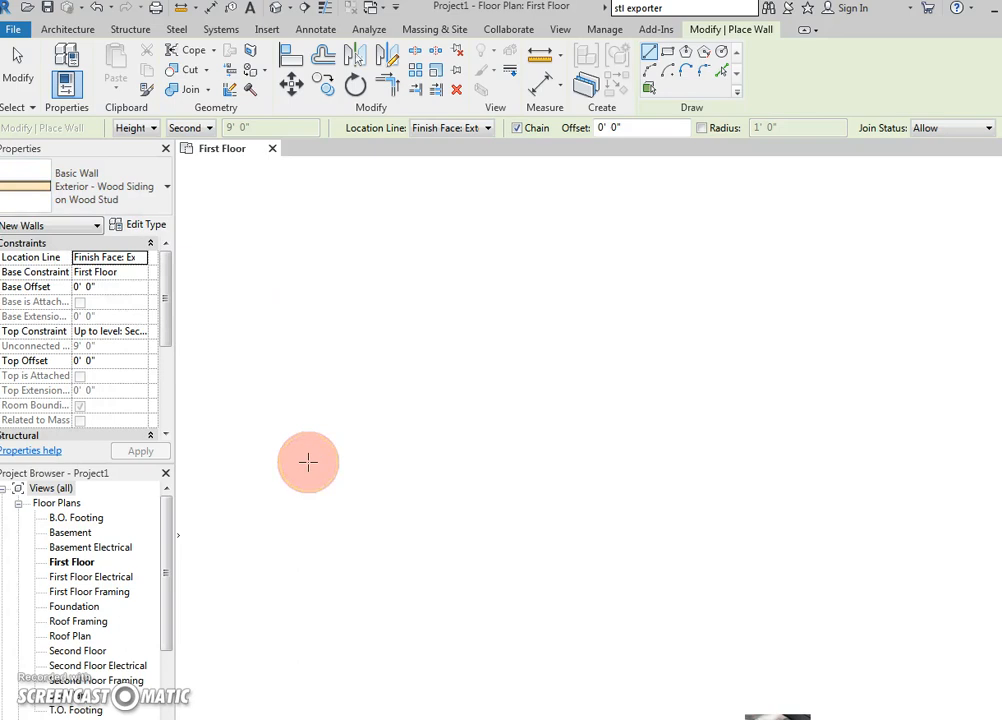
{"action": "left_click", "coordinate": [301, 320]}
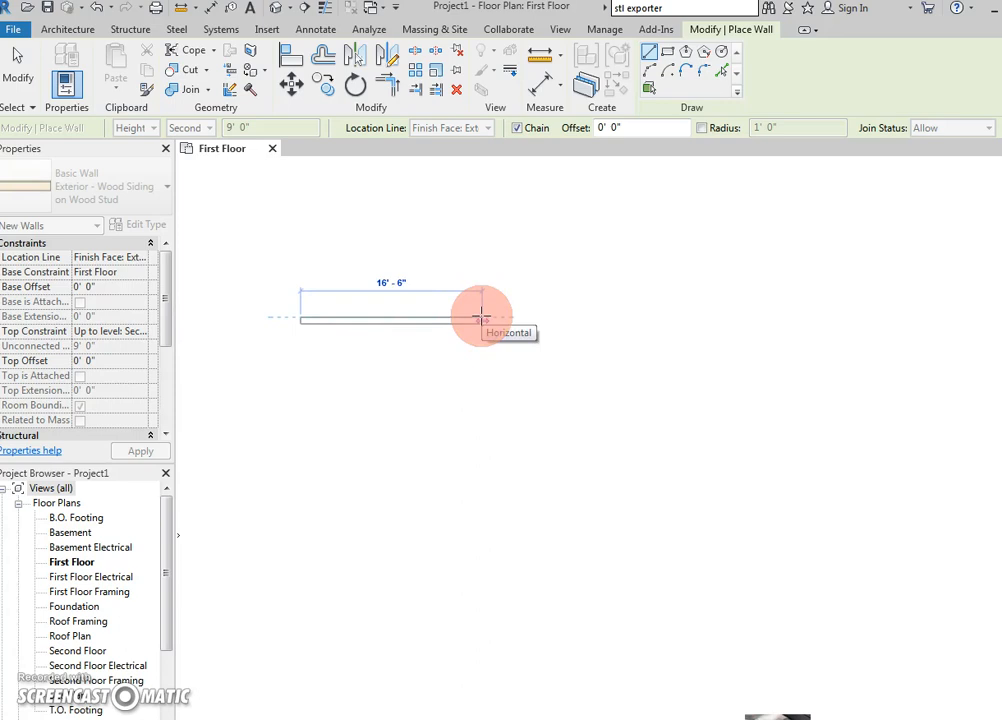
{"action": "scroll", "coordinate": [481, 318], "scroll_direction": "down", "scroll_amount": 2}
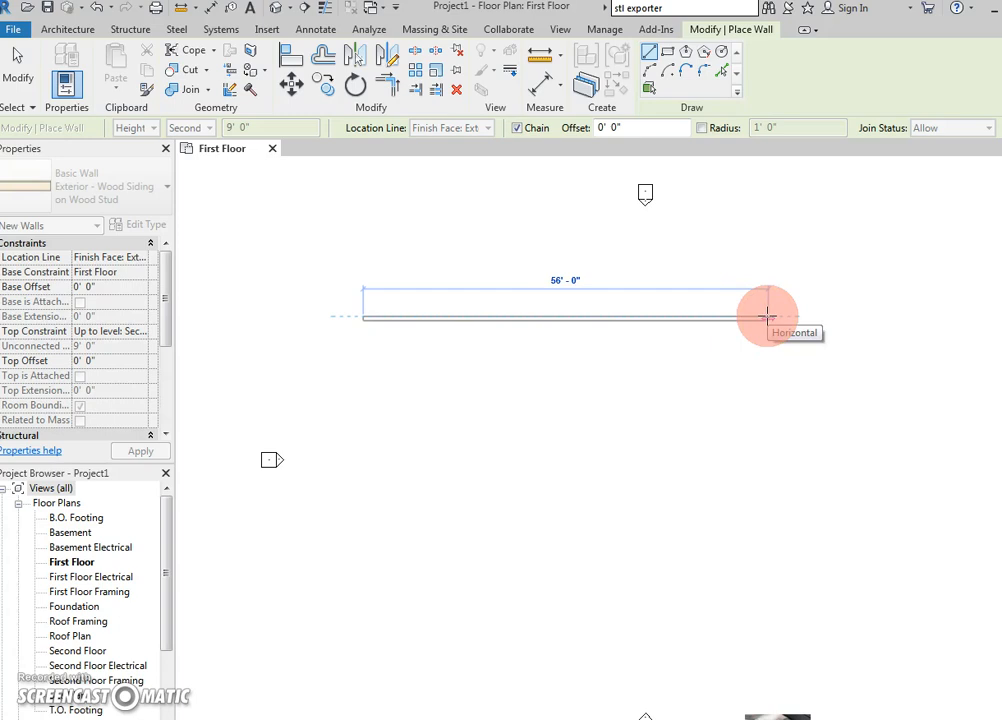
{"action": "left_click", "coordinate": [767, 317]}
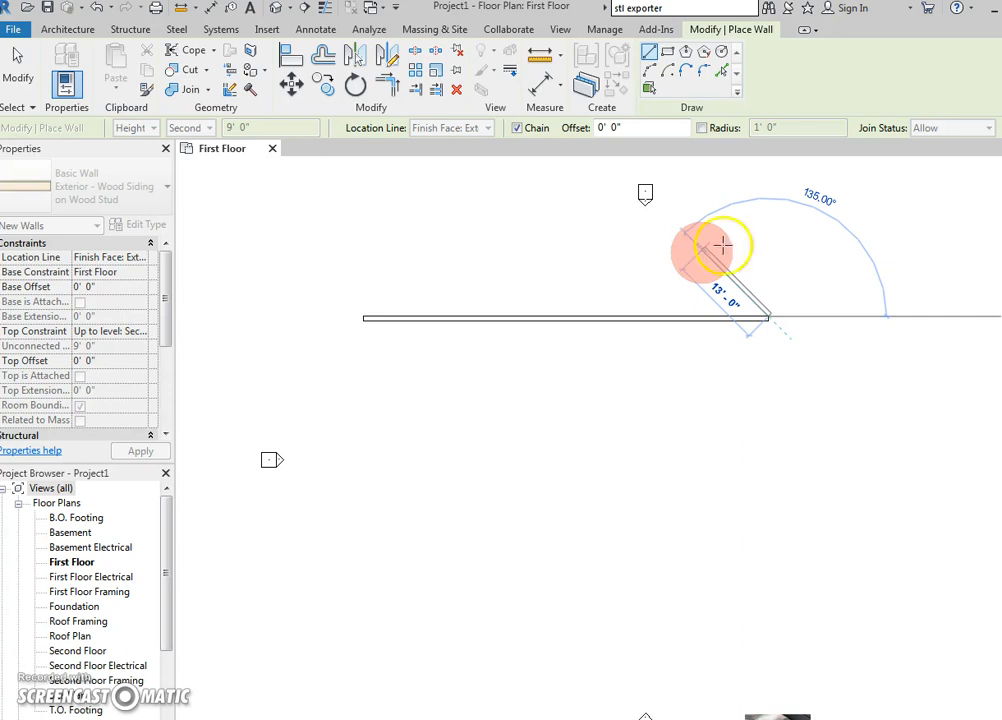
{"action": "middle_click_drag", "start_coordinate": [774, 242], "coordinate": [735, 357]}
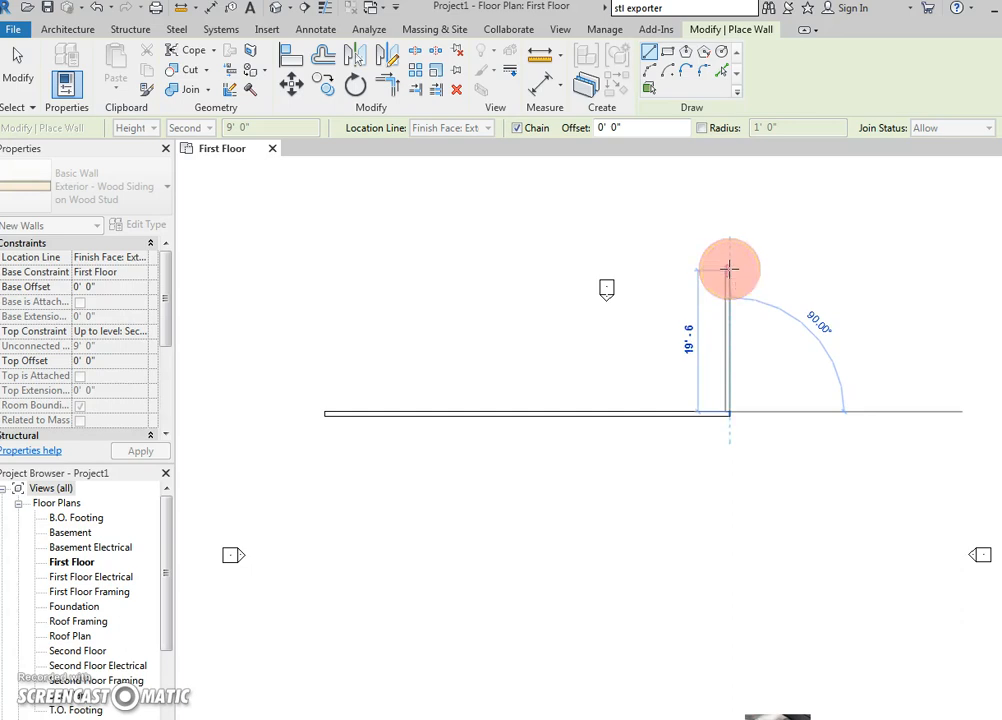
{"action": "type", "text": "19 6"}
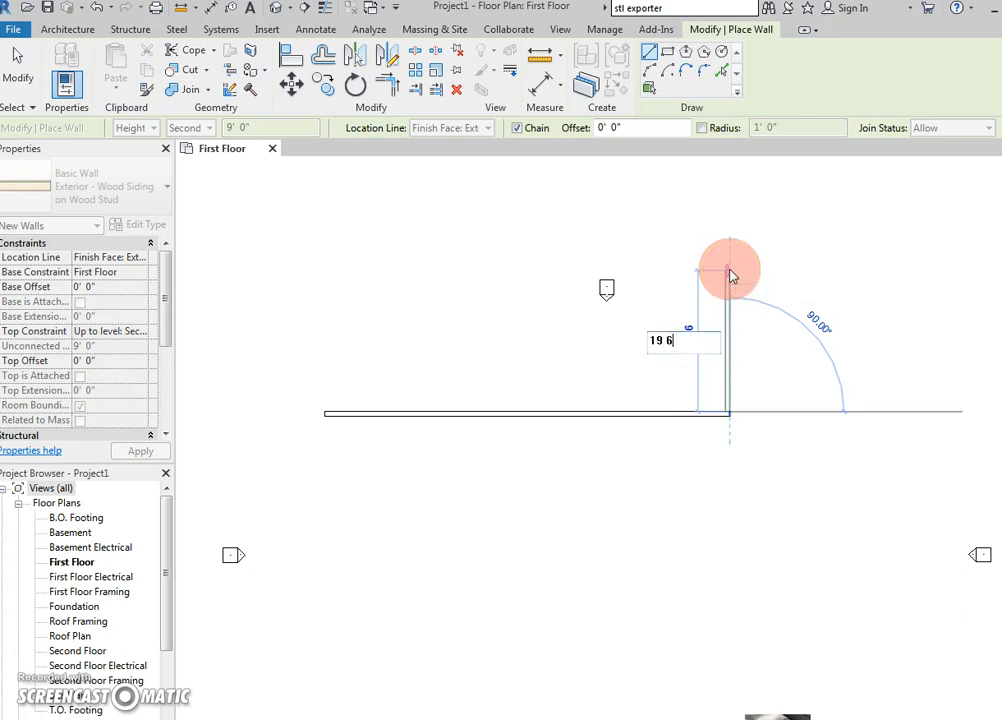
{"action": "key", "text": "Return"}
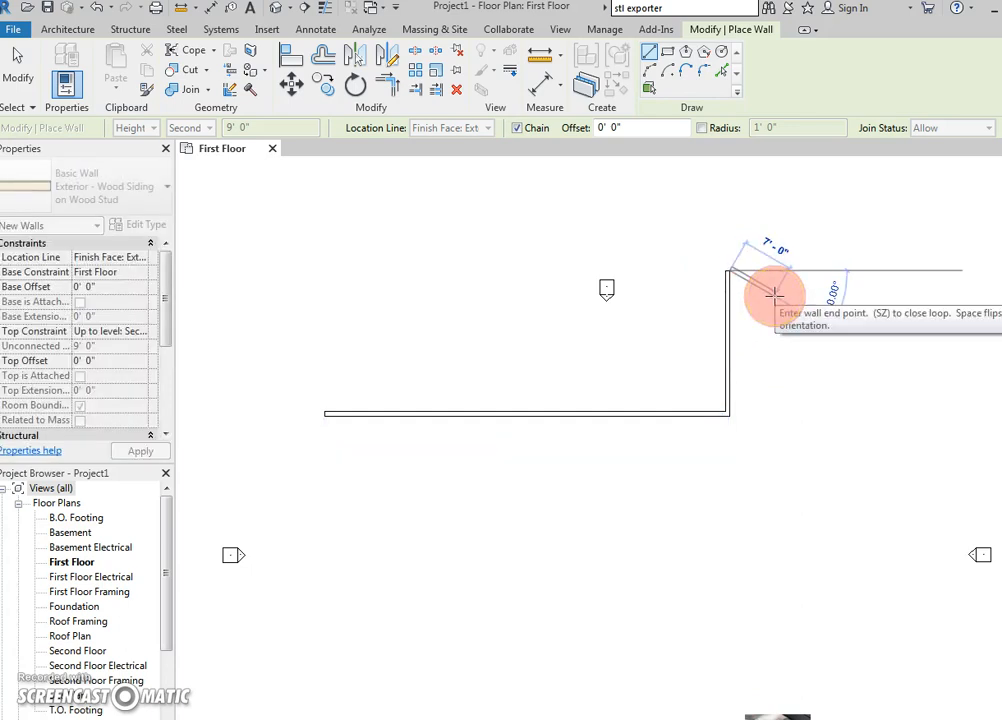
Close the L-shaped outline with walls about 24 feet across, 55'-0" down and 80'-0" back, joined to the starting corner, and end the command
{"action": "left_click", "coordinate": [904, 271]}
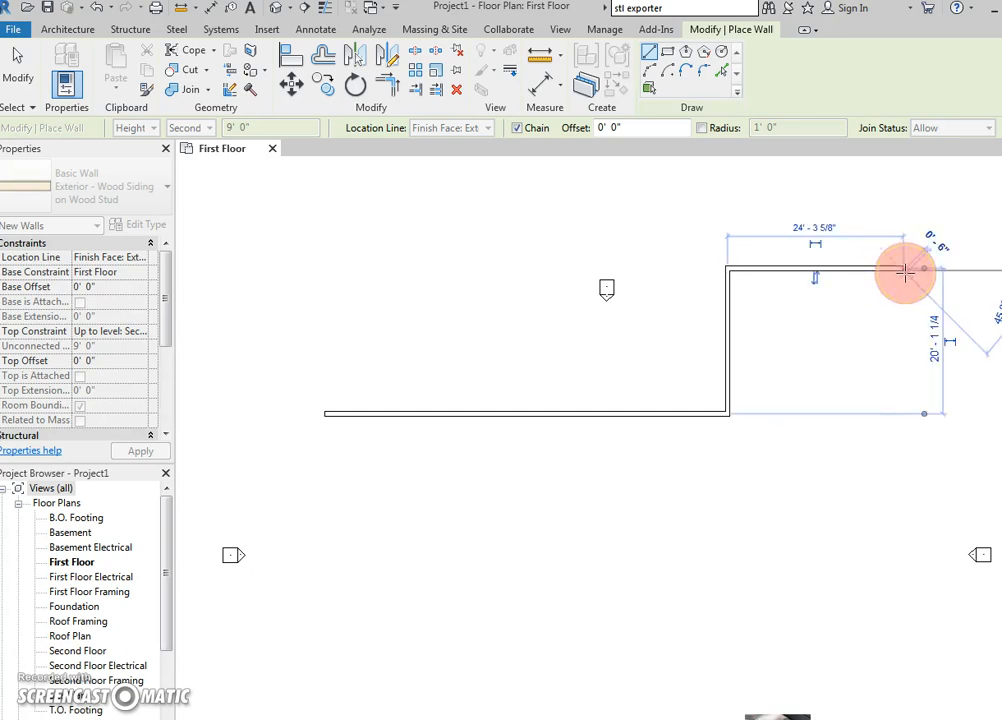
{"action": "middle_click_drag", "start_coordinate": [904, 646], "coordinate": [877, 564]}
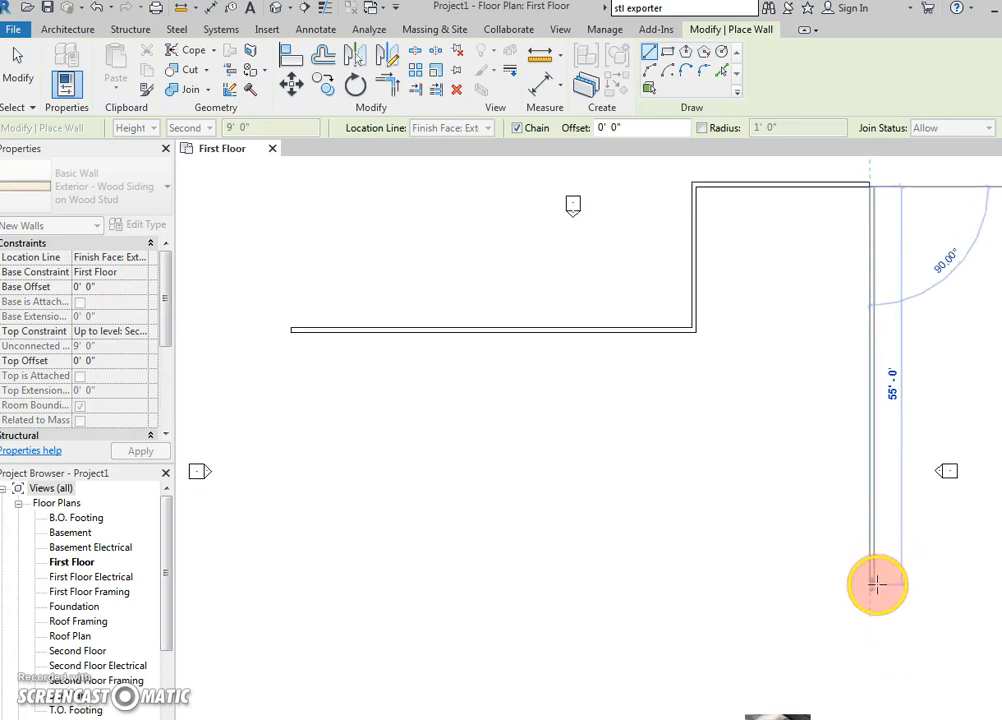
{"action": "left_click", "coordinate": [875, 582]}
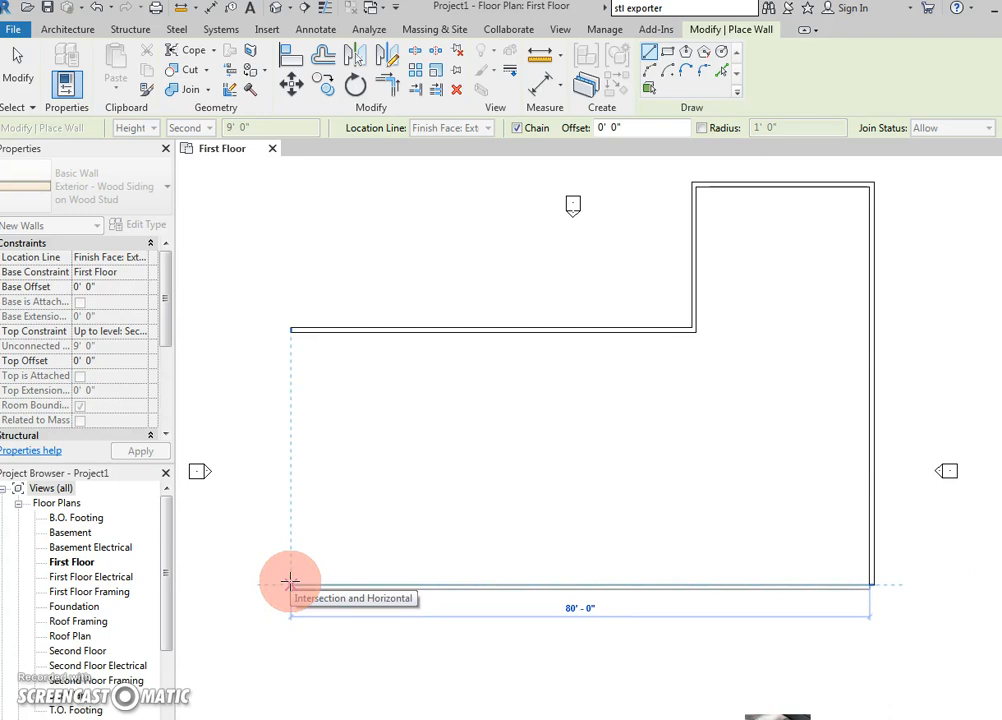
{"action": "left_click", "coordinate": [290, 583]}
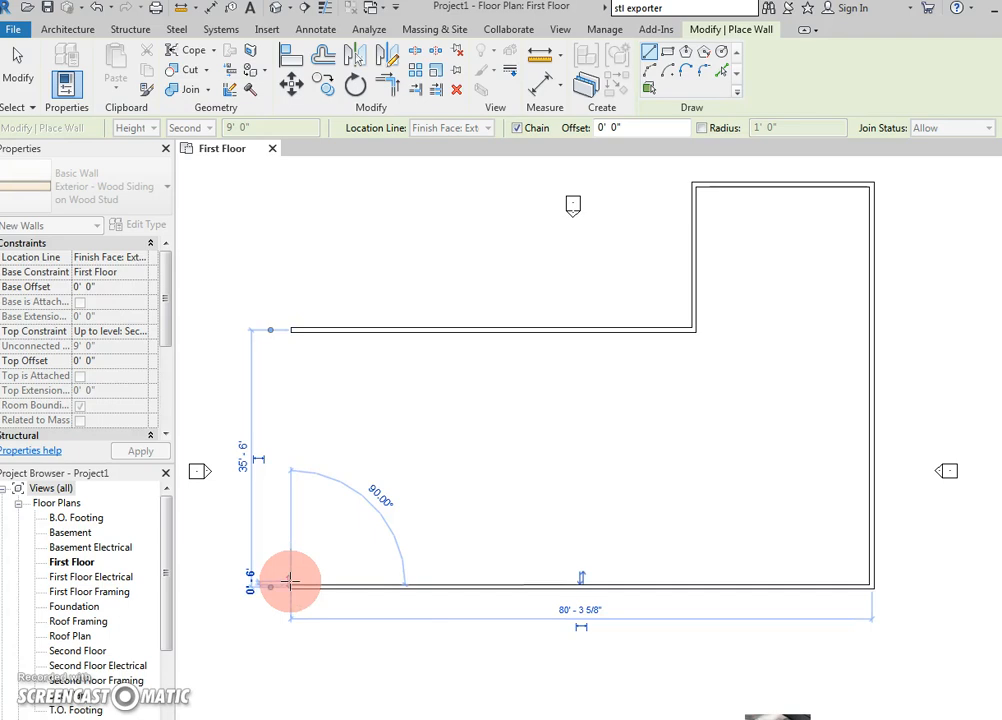
{"action": "left_click", "coordinate": [290, 328]}
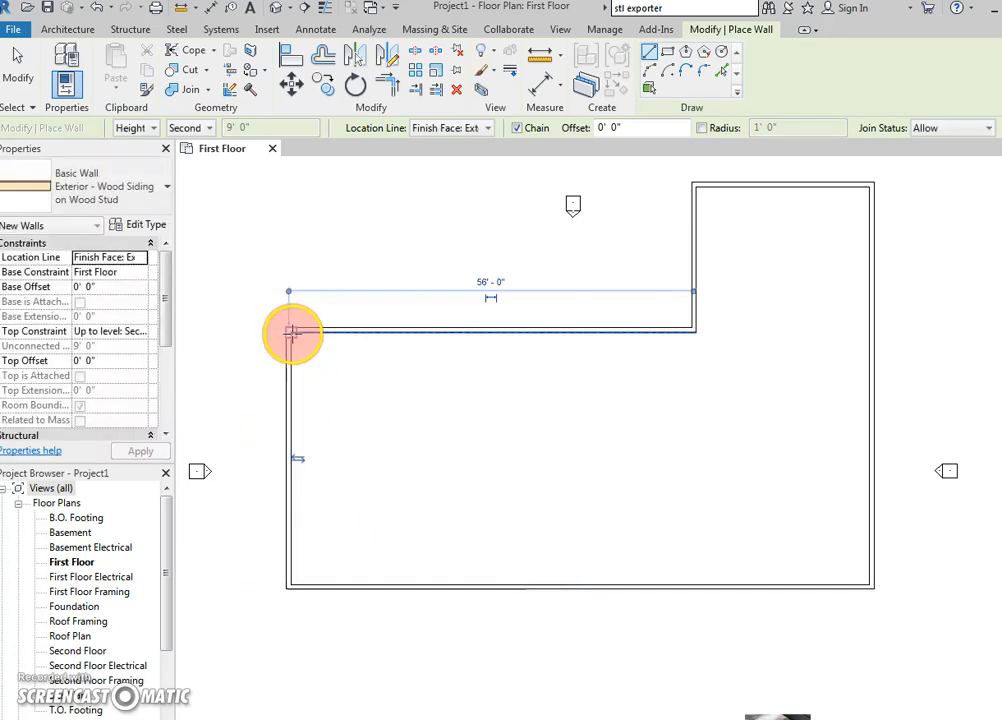
{"action": "key", "text": "Escape"}
{"action": "key", "text": "Escape"}
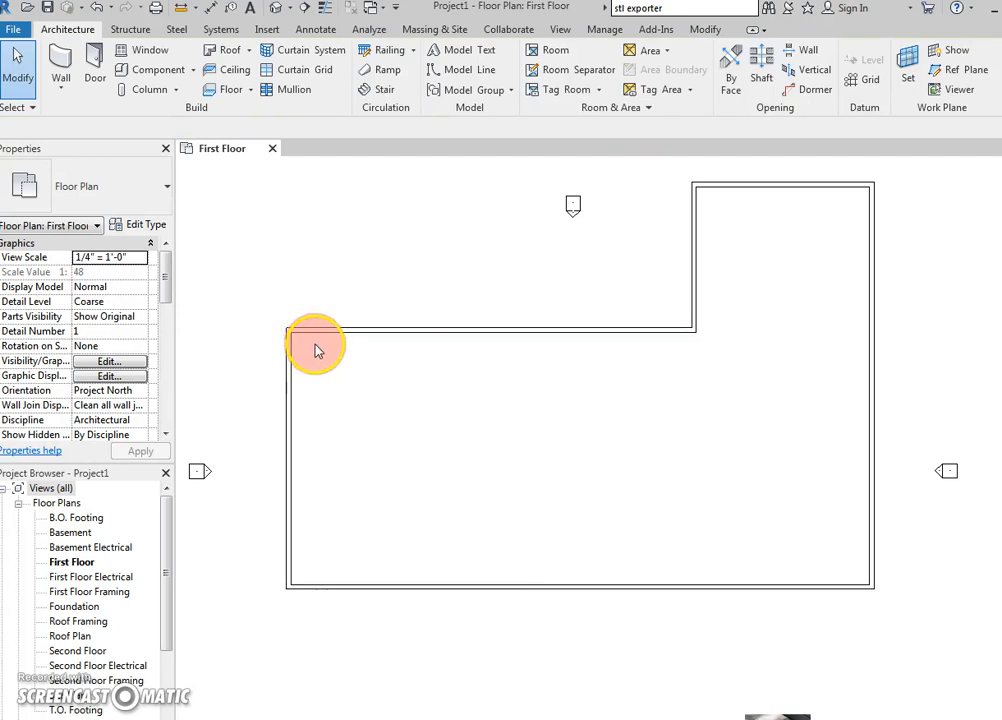
Open the default 3D view and flip the 19'-6", 24'-0" and 55'-0" walls so their siding faces outward
{"action": "left_click", "coordinate": [277, 9]}
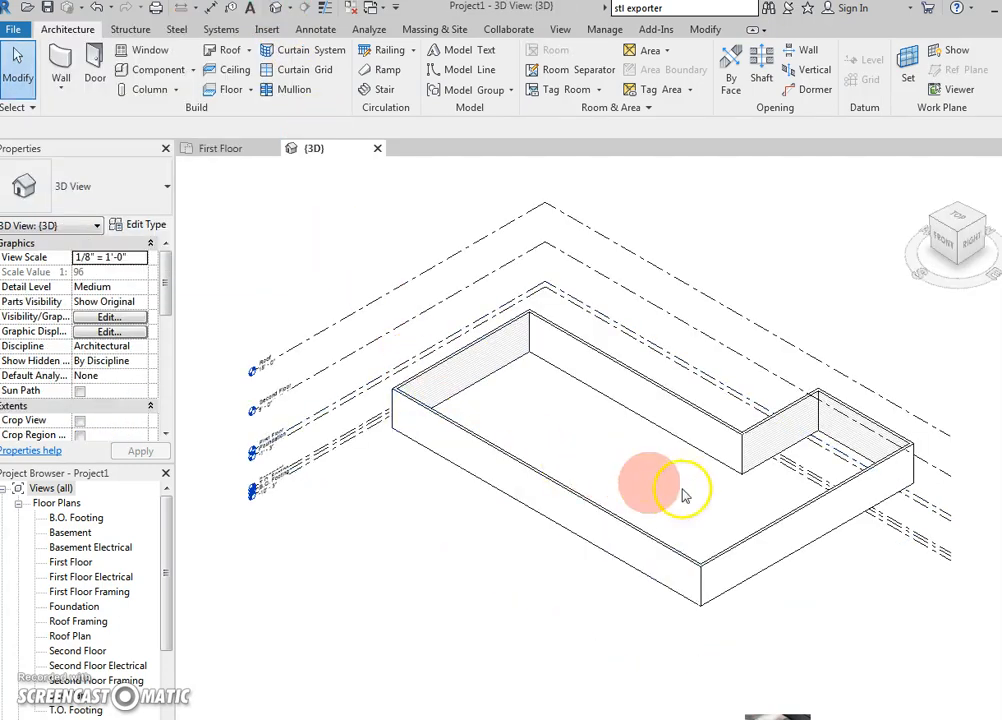
{"action": "scroll", "coordinate": [660, 490], "scroll_direction": "up", "scroll_amount": 2}
{"action": "scroll", "coordinate": [737, 507], "scroll_direction": "up", "scroll_amount": 4}
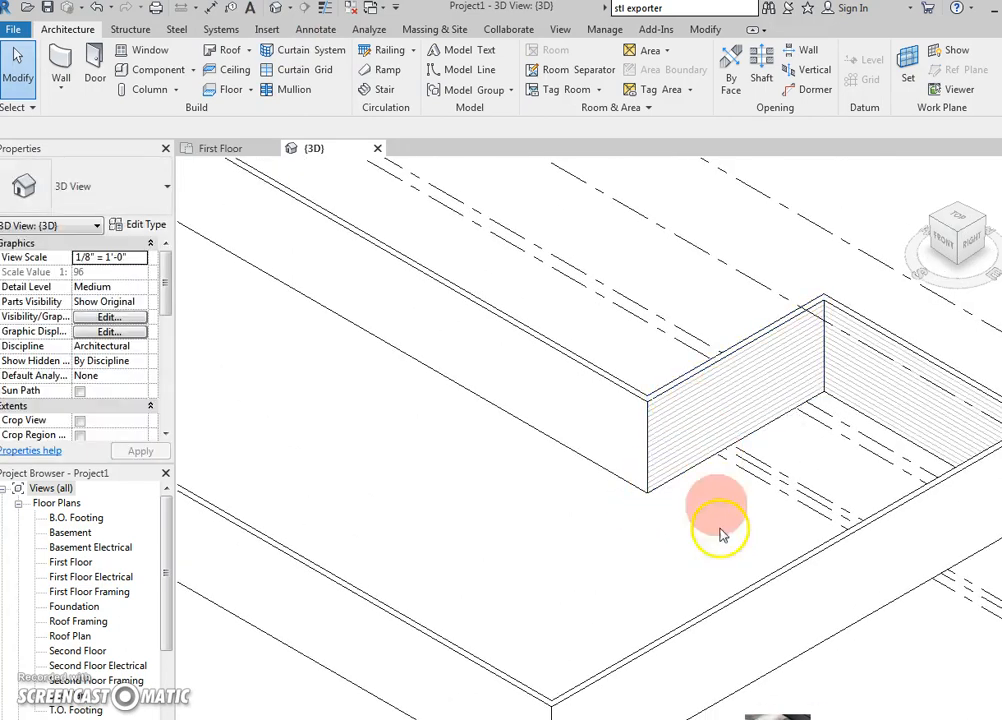
{"action": "left_click", "coordinate": [689, 386]}
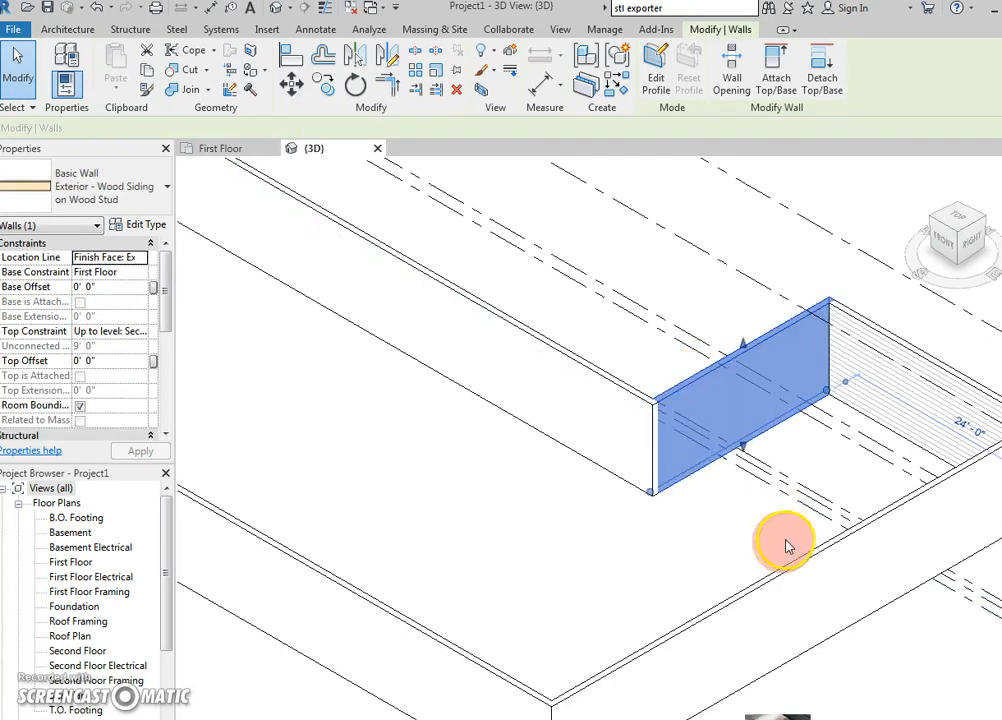
{"action": "key", "text": "Escape"}
{"action": "left_click", "coordinate": [895, 367]}
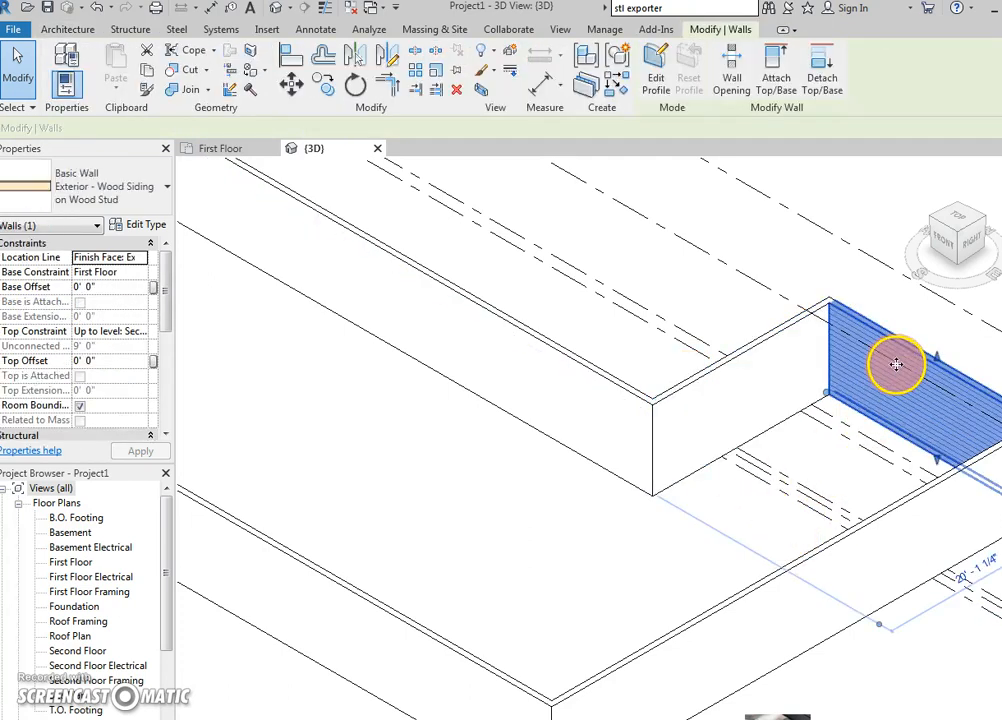
{"action": "left_click", "coordinate": [870, 514]}
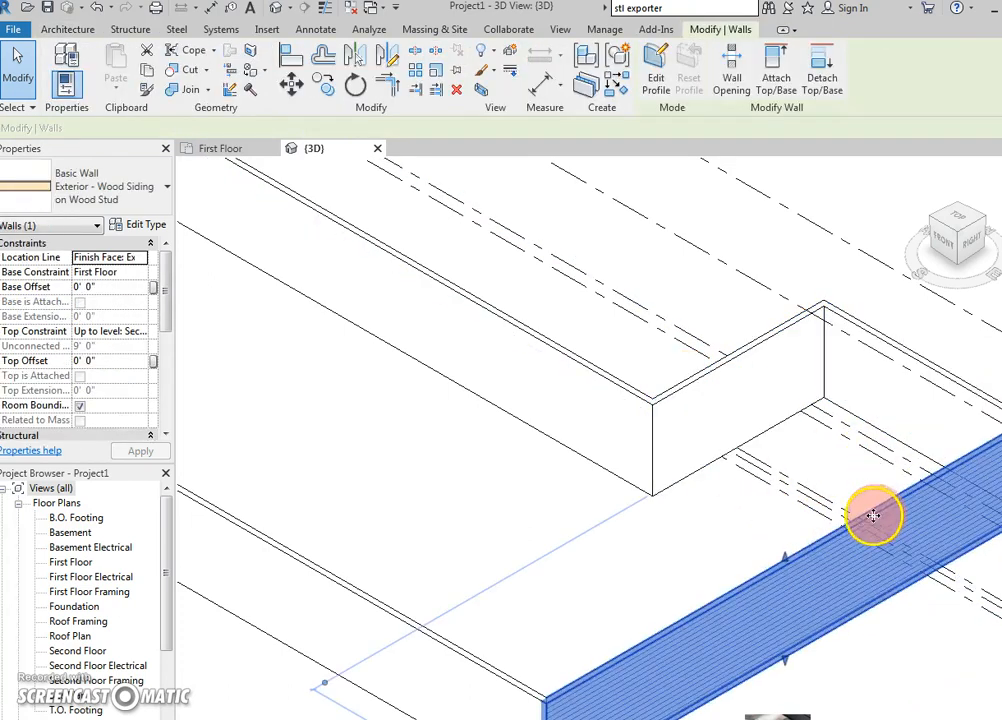
{"action": "left_click", "coordinate": [760, 535]}
Flip the 80'-0" front wall and the adjoining far end wall so their siding faces outward
{"action": "left_click", "coordinate": [456, 652]}
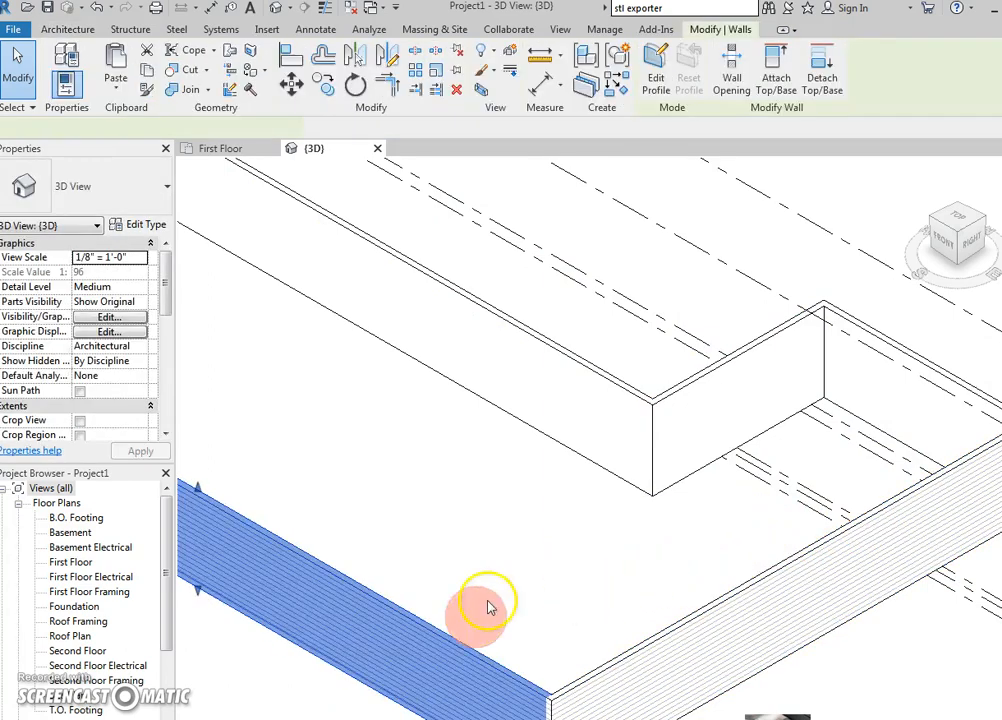
{"action": "scroll", "coordinate": [488, 604], "scroll_direction": "down", "scroll_amount": 2}
{"action": "middle_click_drag", "start_coordinate": [515, 588], "coordinate": [657, 537]}
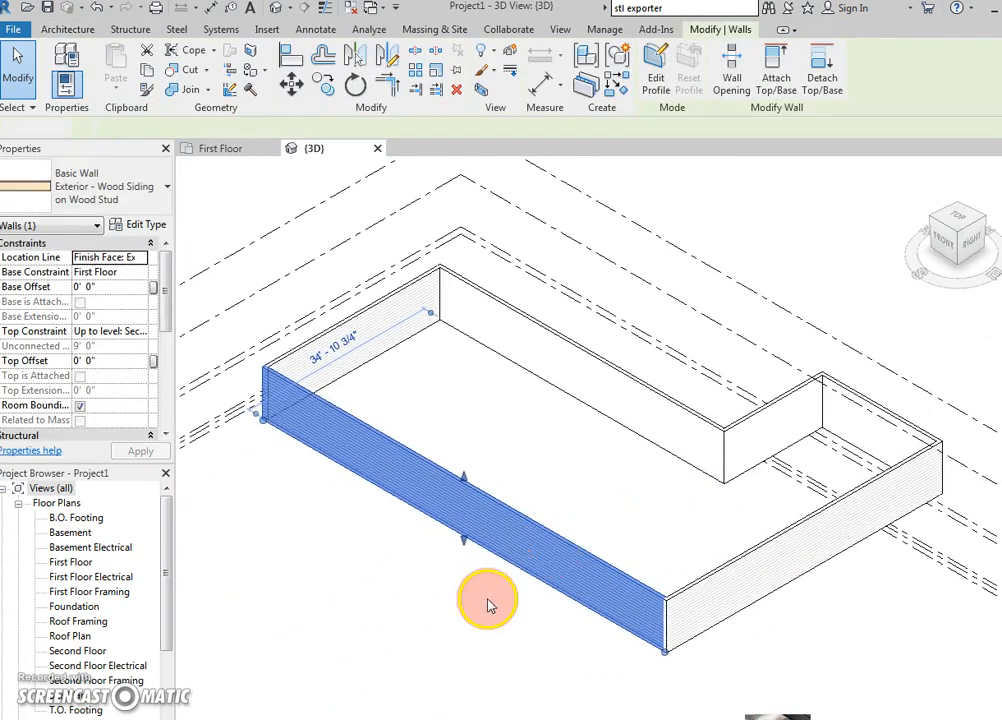
{"action": "left_click", "coordinate": [488, 604]}
{"action": "left_click", "coordinate": [389, 323]}
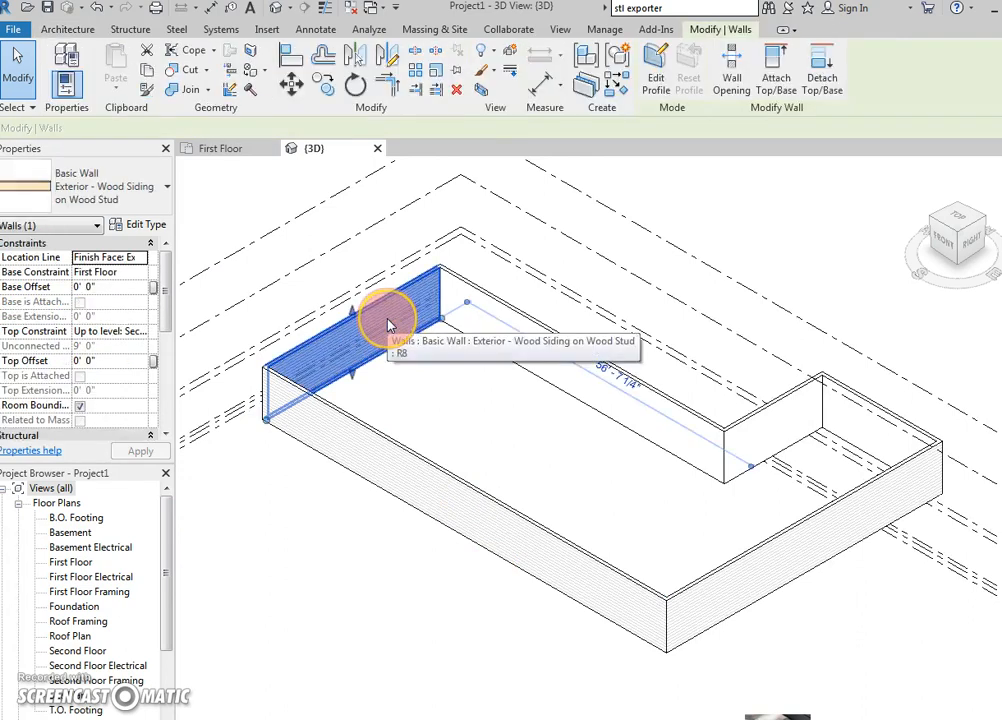
{"action": "left_click", "coordinate": [447, 388]}
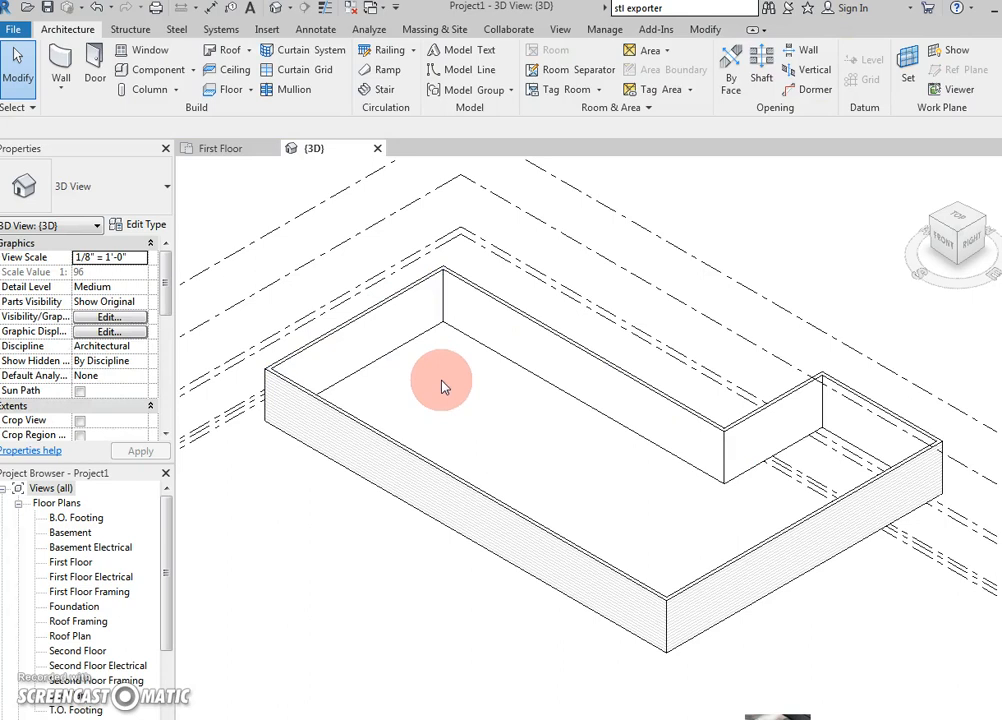
Flip the far end wall's orientation back and forth, leaving its siding on the outside, and clear the selection
{"action": "left_click", "coordinate": [386, 307]}
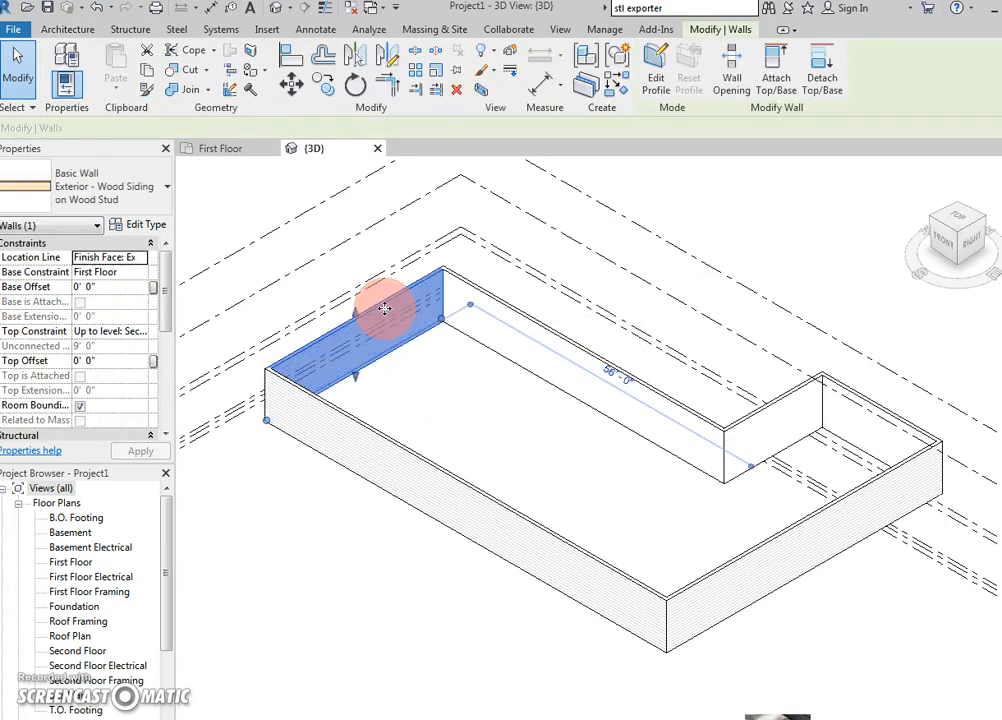
{"action": "key", "text": "space"}
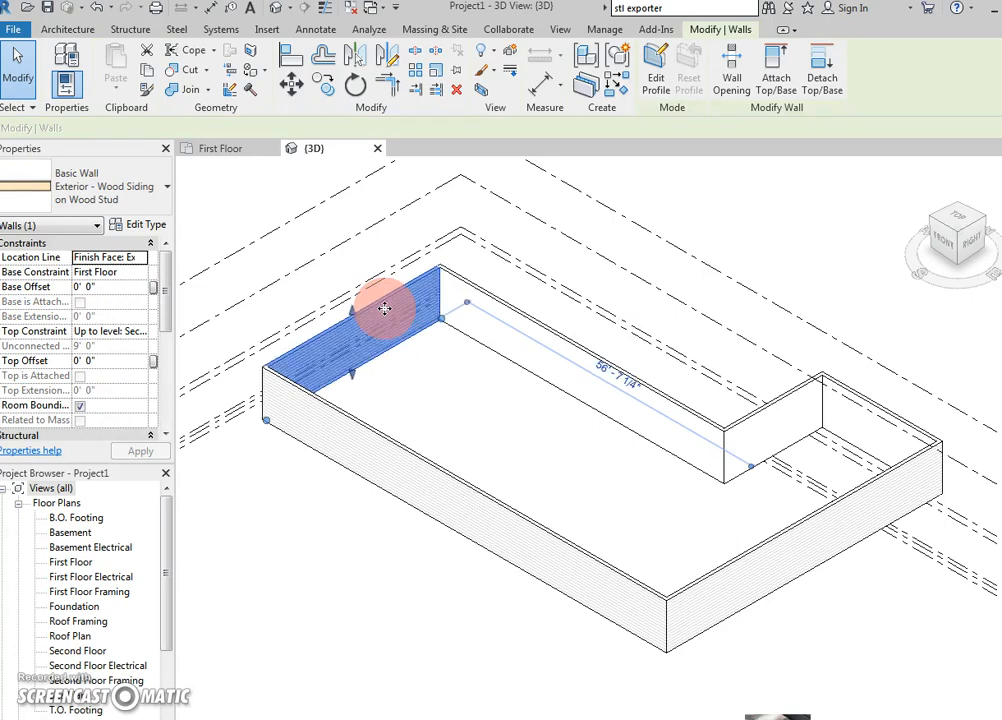
{"action": "key", "text": "space"}
{"action": "key", "text": "space"}
{"action": "key", "text": "space"}
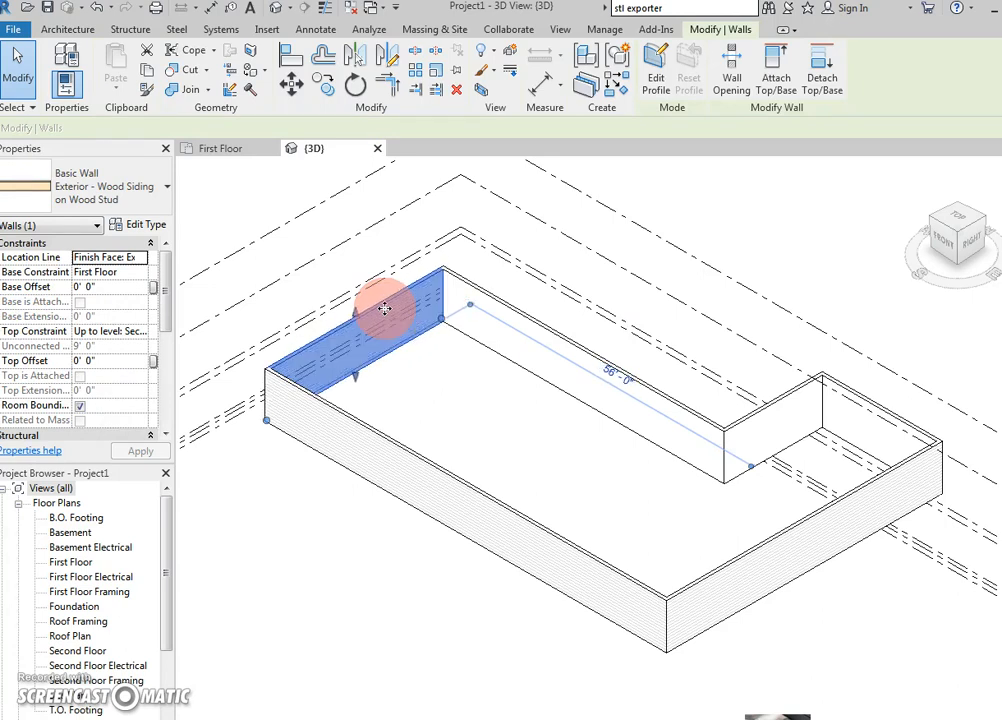
{"action": "left_click", "coordinate": [423, 405]}
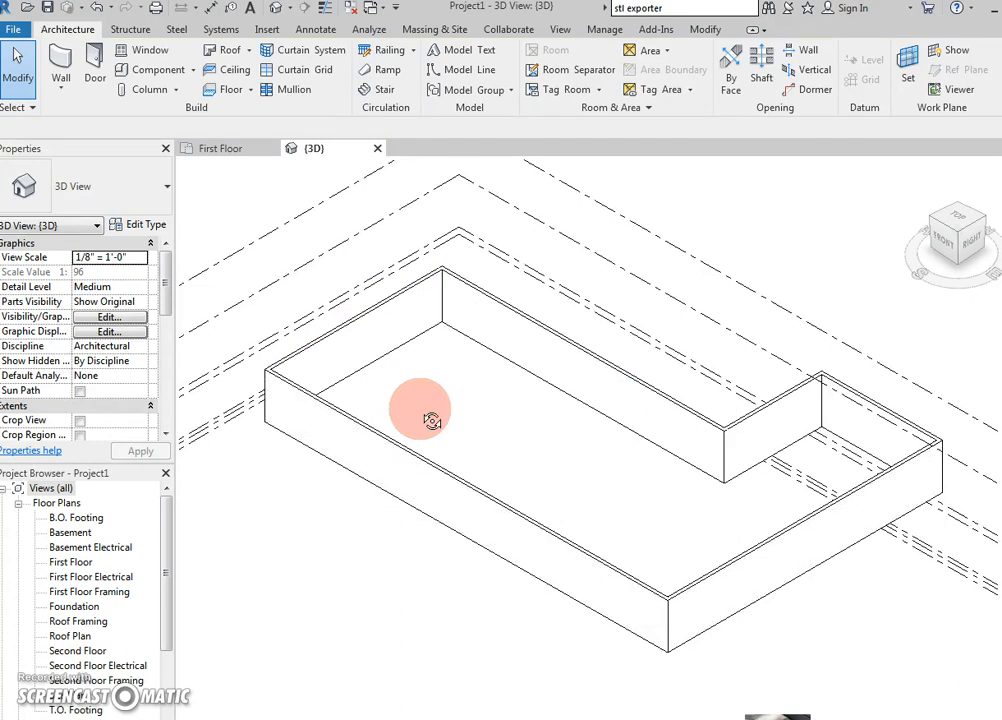
Inspect the siding direction on the walls from other 3D angles and return to the First Floor plan
{"action": "left_click_drag", "start_coordinate": [432, 421], "coordinate": [515, 376]}
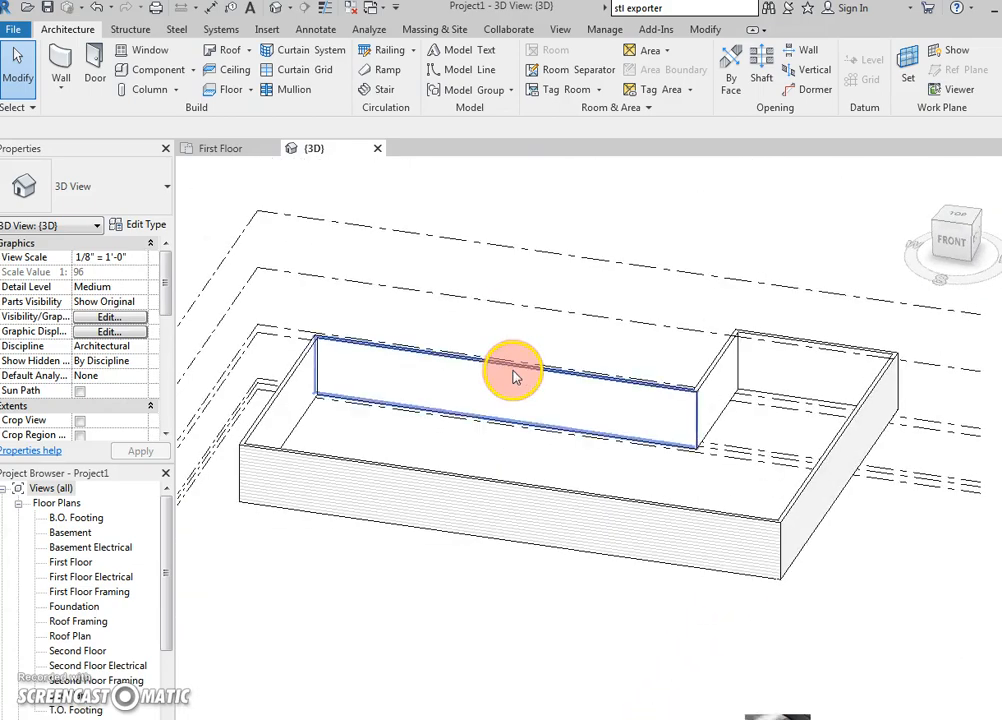
{"action": "middle_click_drag", "start_coordinate": [522, 437], "coordinate": [548, 405], "text": "shift"}
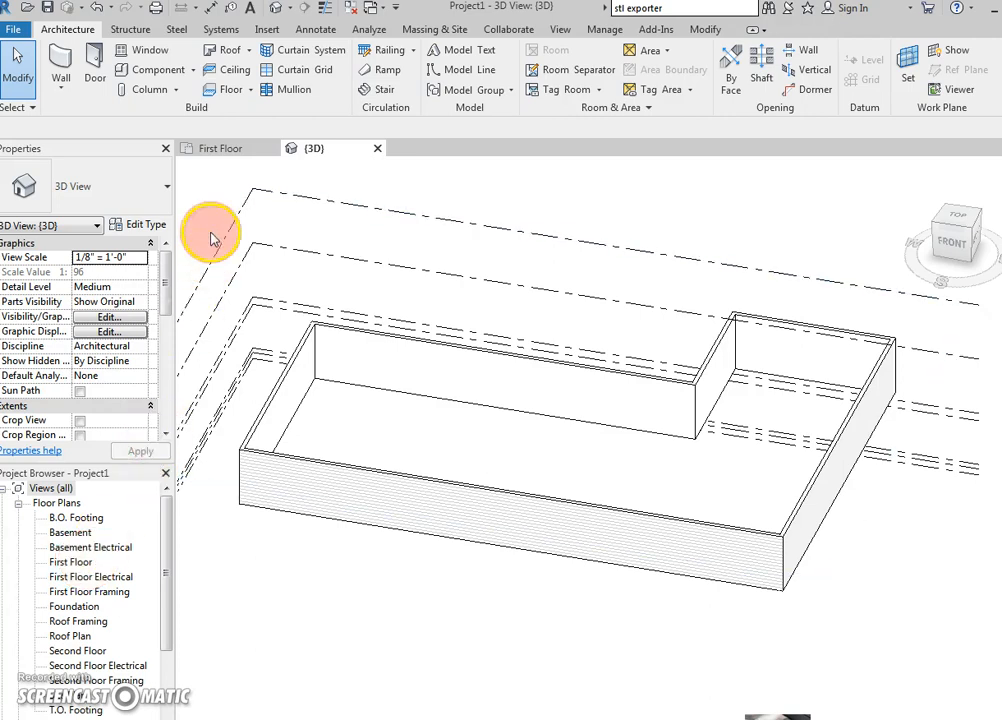
{"action": "left_click", "coordinate": [229, 149]}
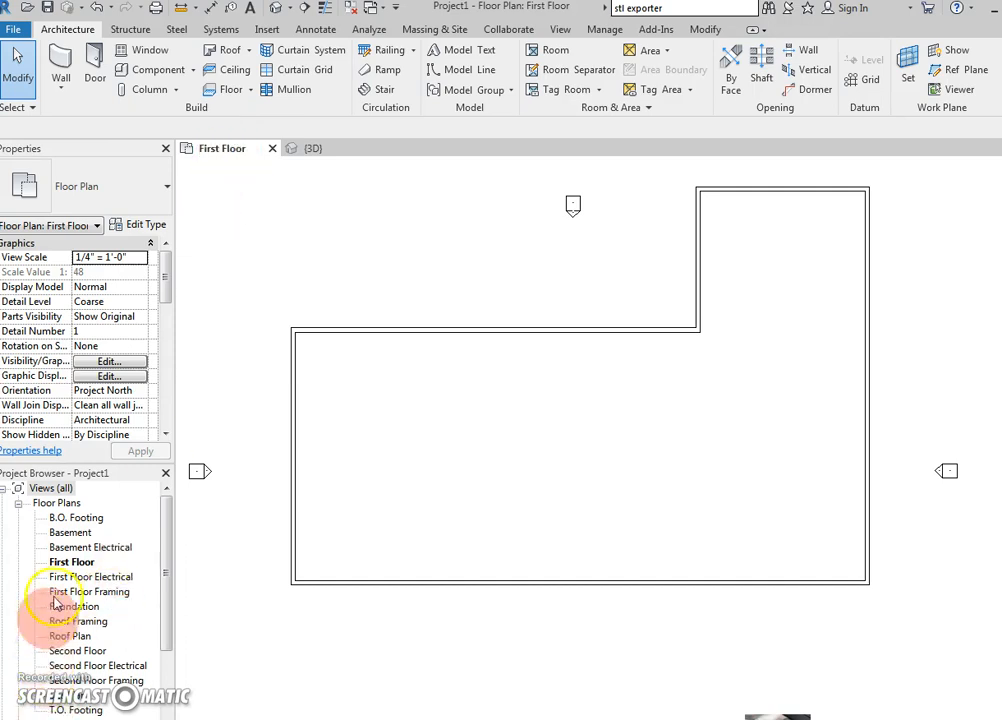
{"action": "left_click", "coordinate": [68, 565]}
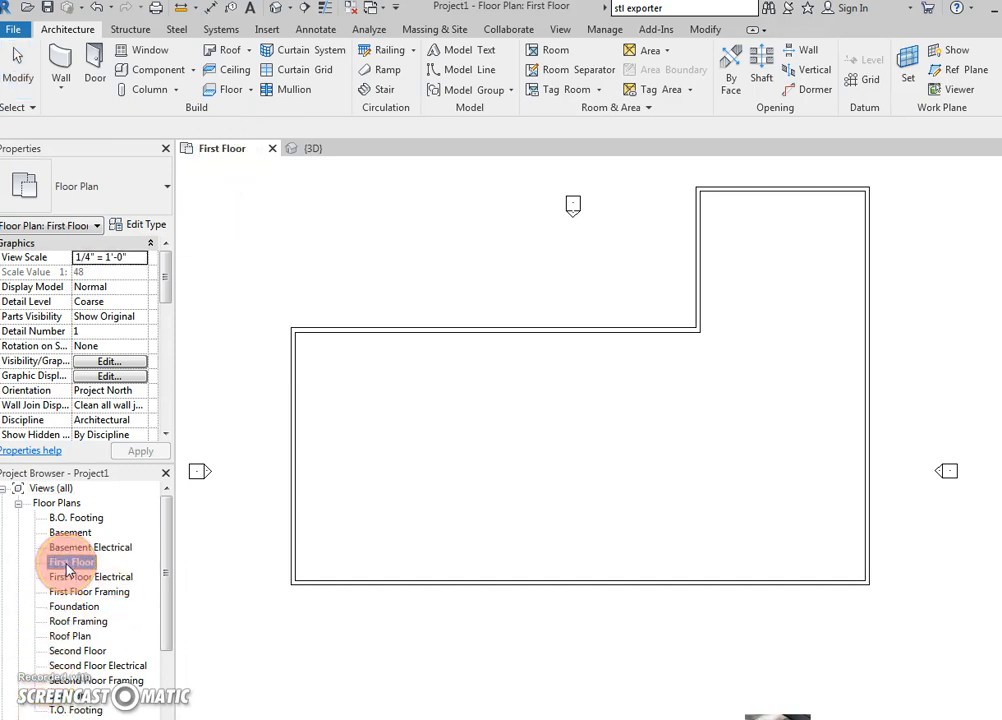
{"action": "left_click", "coordinate": [284, 644]}
Move the north elevation marker farther away from the building in the First Floor plan
{"action": "middle_click_drag", "start_coordinate": [582, 293], "coordinate": [568, 382]}
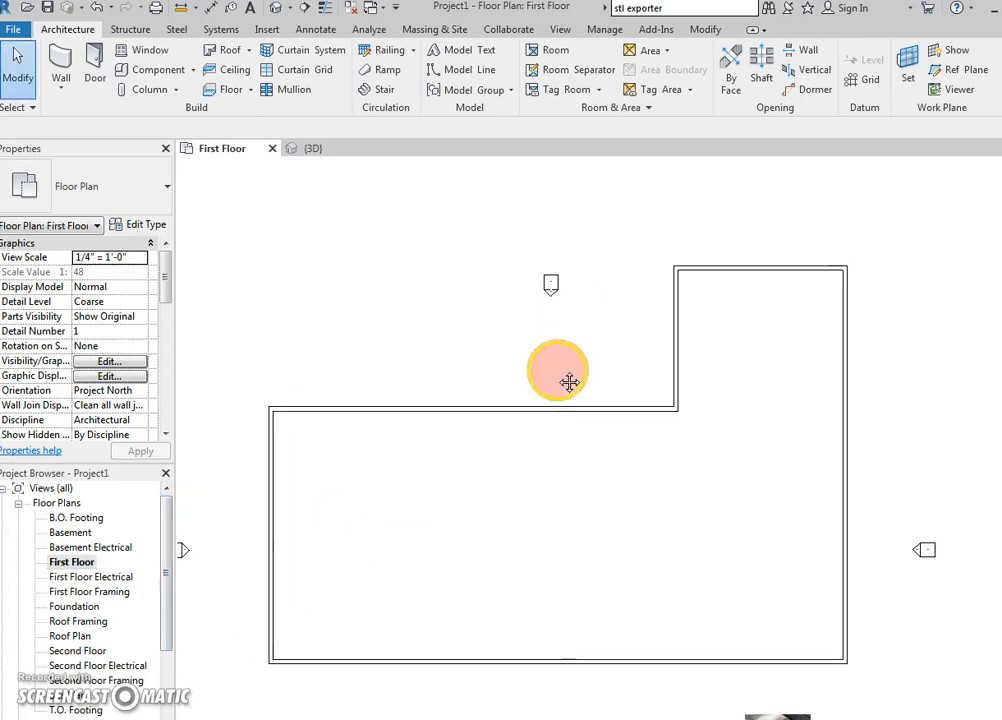
{"action": "left_click_drag", "start_coordinate": [553, 287], "coordinate": [559, 181]}
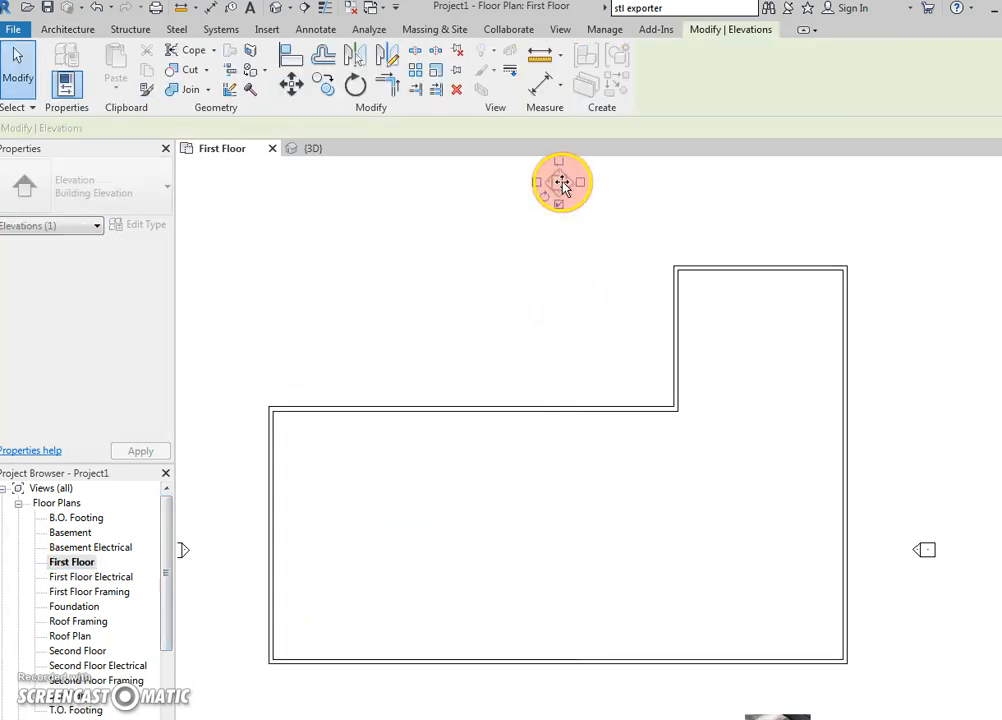
{"action": "left_click", "coordinate": [552, 295]}
{"action": "middle_click_drag", "start_coordinate": [459, 411], "coordinate": [555, 405]}
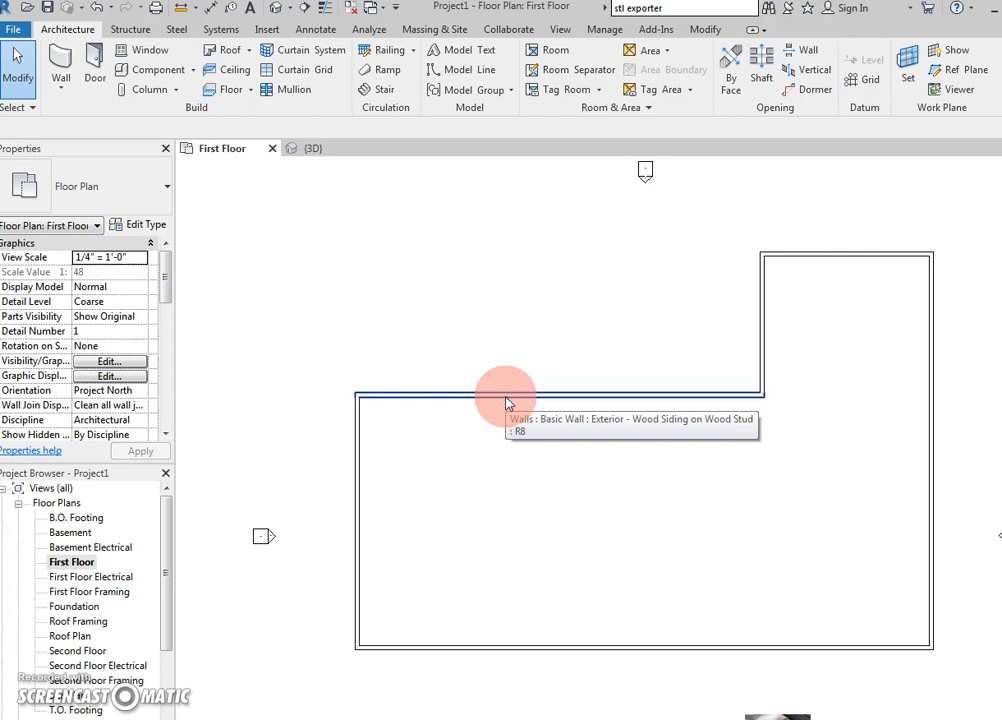
{"action": "middle_click_drag", "start_coordinate": [488, 457], "coordinate": [460, 485]}
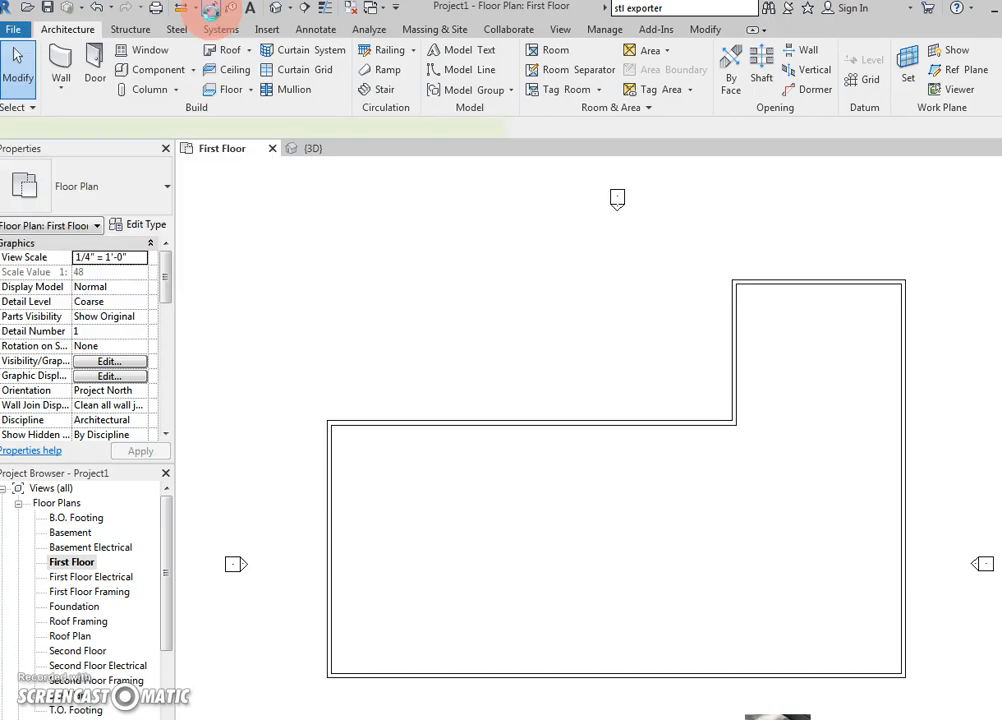
Add a continuous aligned dimension above the plan between exterior wall faces, from the far end wall through the wing's inner wall to its outer wall
{"action": "left_click", "coordinate": [210, 8]}
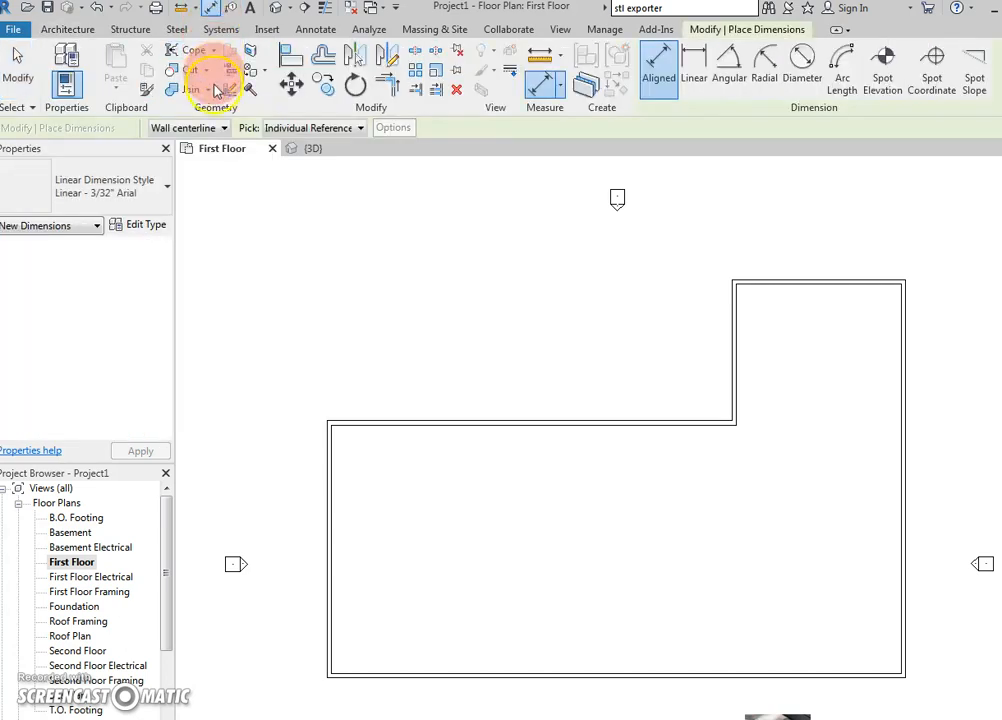
{"action": "left_click", "coordinate": [212, 128]}
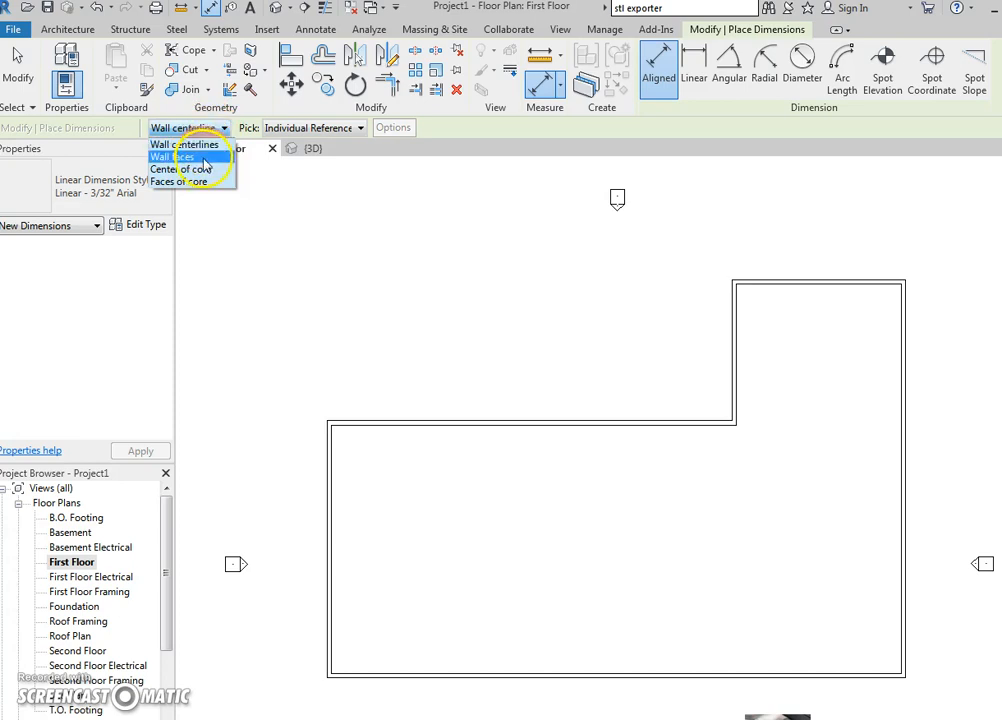
{"action": "left_click", "coordinate": [185, 157]}
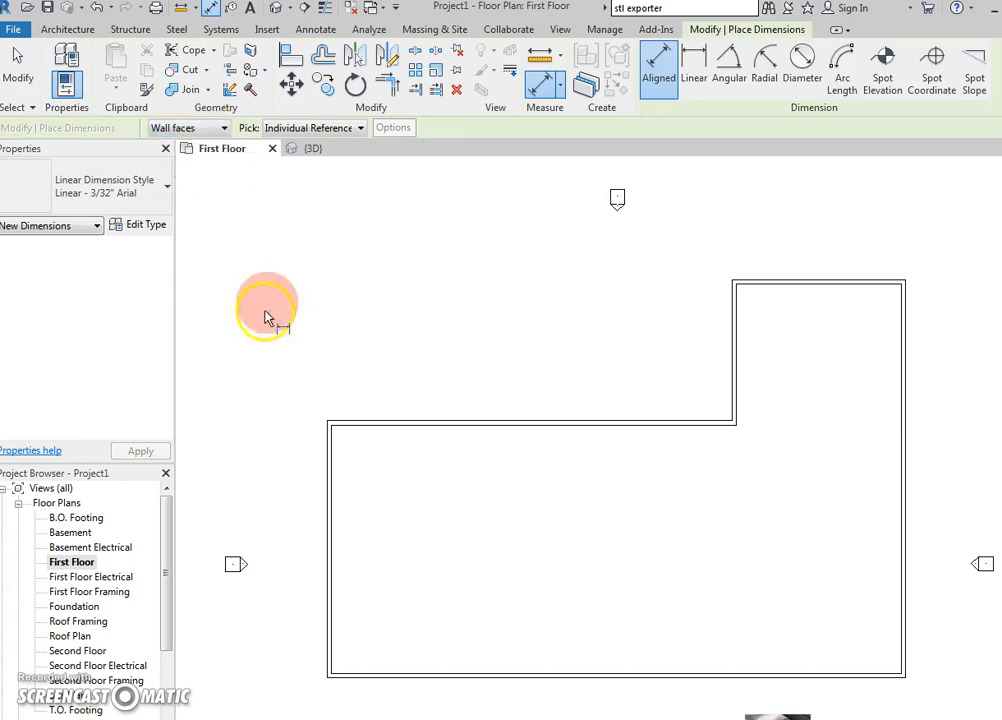
{"action": "left_click", "coordinate": [324, 484]}
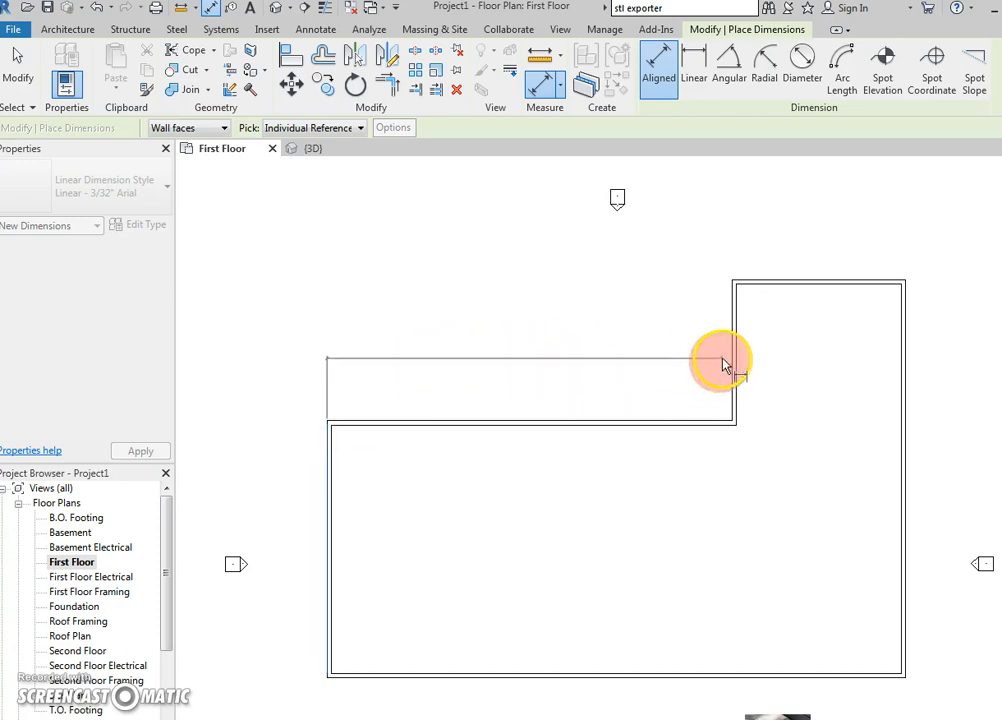
{"action": "left_click", "coordinate": [906, 362]}
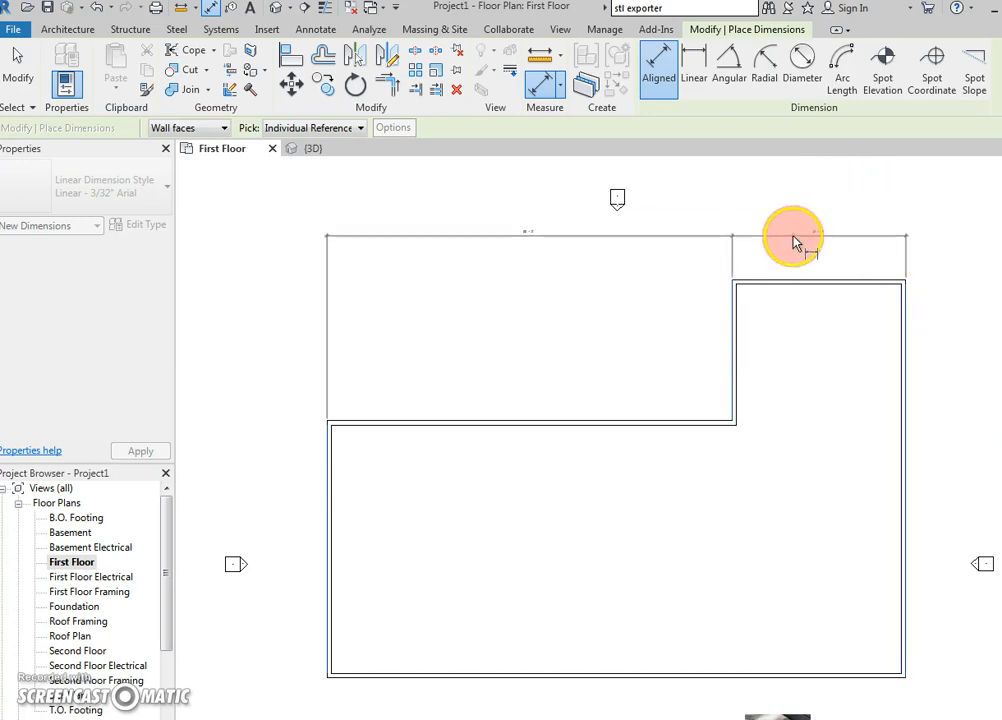
{"action": "left_click", "coordinate": [795, 240]}
{"action": "scroll", "coordinate": [796, 241], "scroll_direction": "up", "scroll_amount": 2}
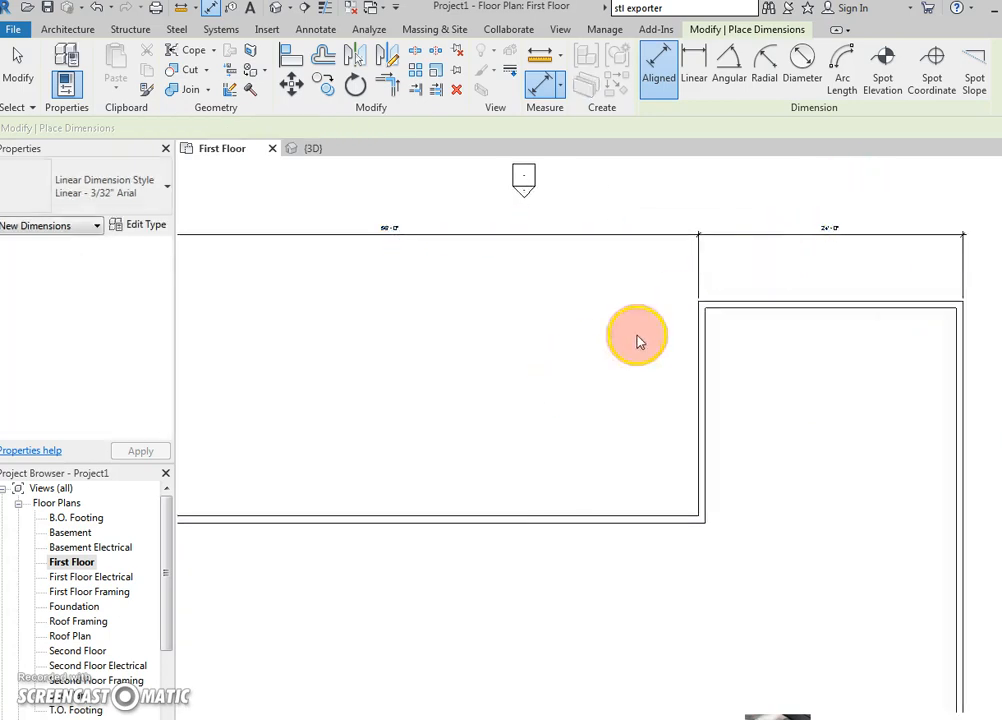
{"action": "key", "text": "Escape"}
{"action": "key", "text": "Escape"}
Add a continuous aligned dimension beside the plan between the faces of the wing's end wall, the recessed back wall and the long front wall
{"action": "scroll", "coordinate": [740, 260], "scroll_direction": "up", "scroll_amount": 2}
{"action": "middle_click_drag", "start_coordinate": [660, 285], "coordinate": [791, 243]}
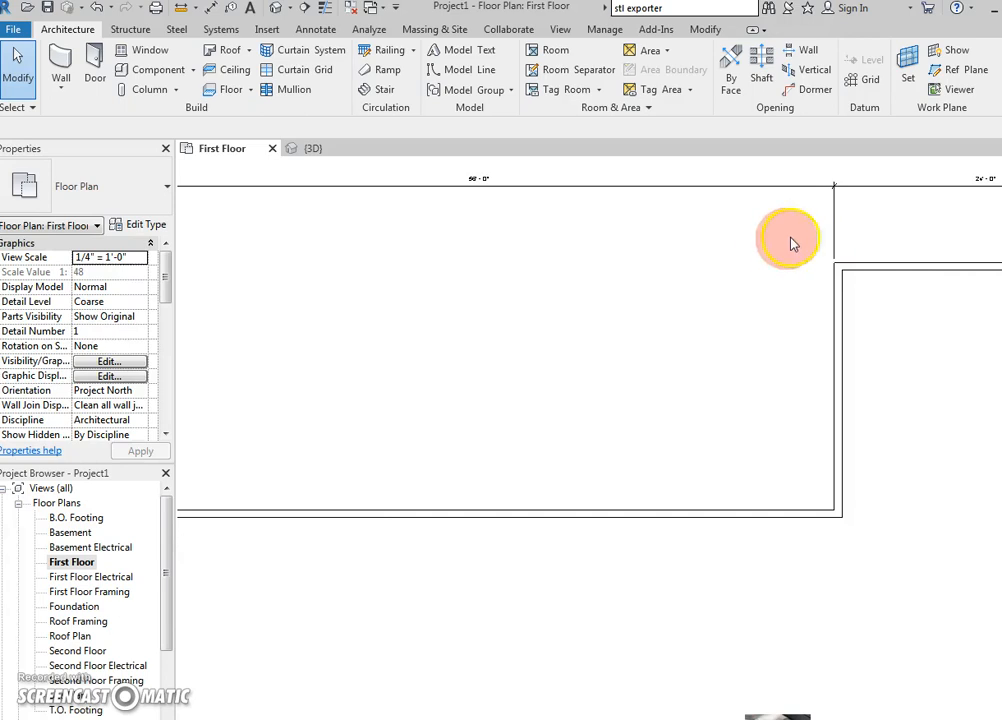
{"action": "scroll", "coordinate": [754, 255], "scroll_direction": "up", "scroll_amount": 1}
{"action": "scroll", "coordinate": [752, 256], "scroll_direction": "down", "scroll_amount": 2}
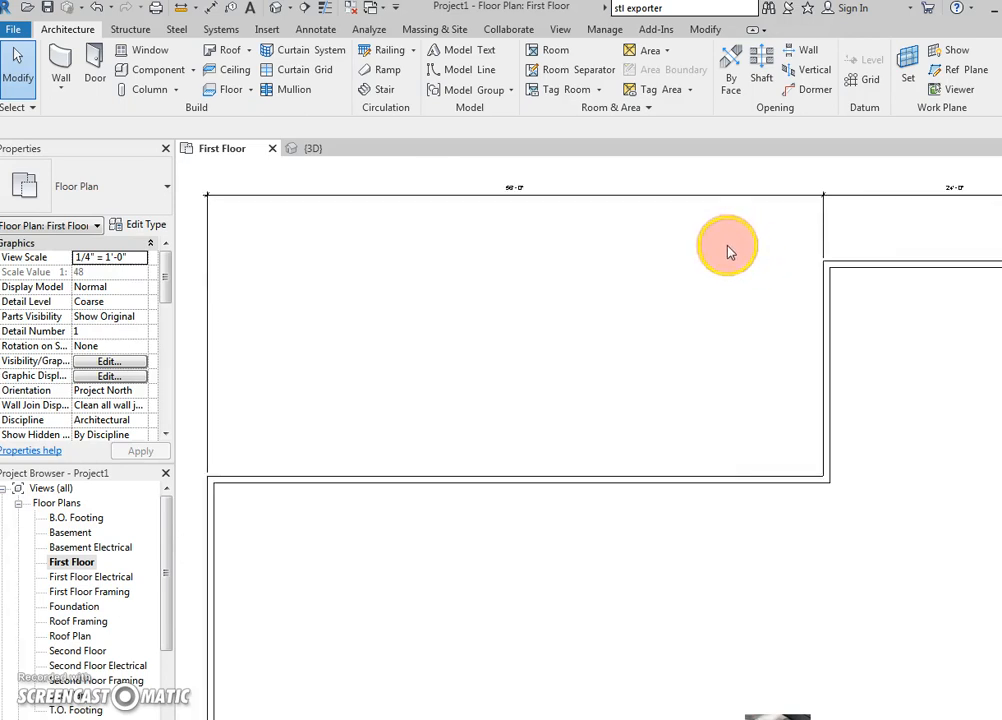
{"action": "scroll", "coordinate": [727, 250], "scroll_direction": "down", "scroll_amount": 2}
{"action": "middle_click_drag", "start_coordinate": [693, 231], "coordinate": [682, 253]}
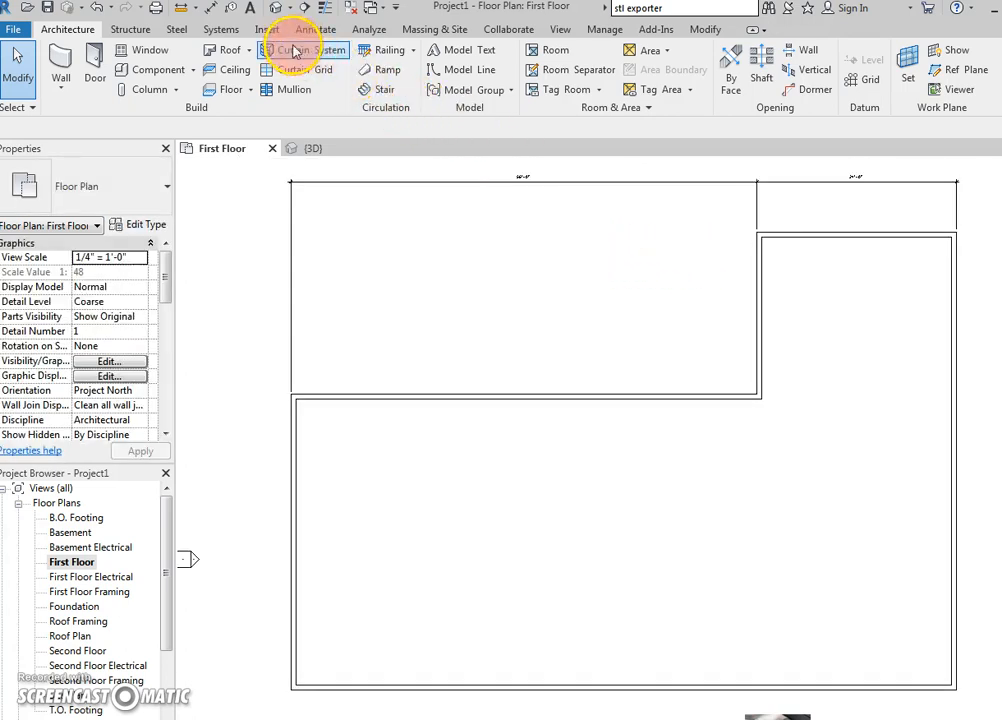
{"action": "left_click", "coordinate": [210, 12]}
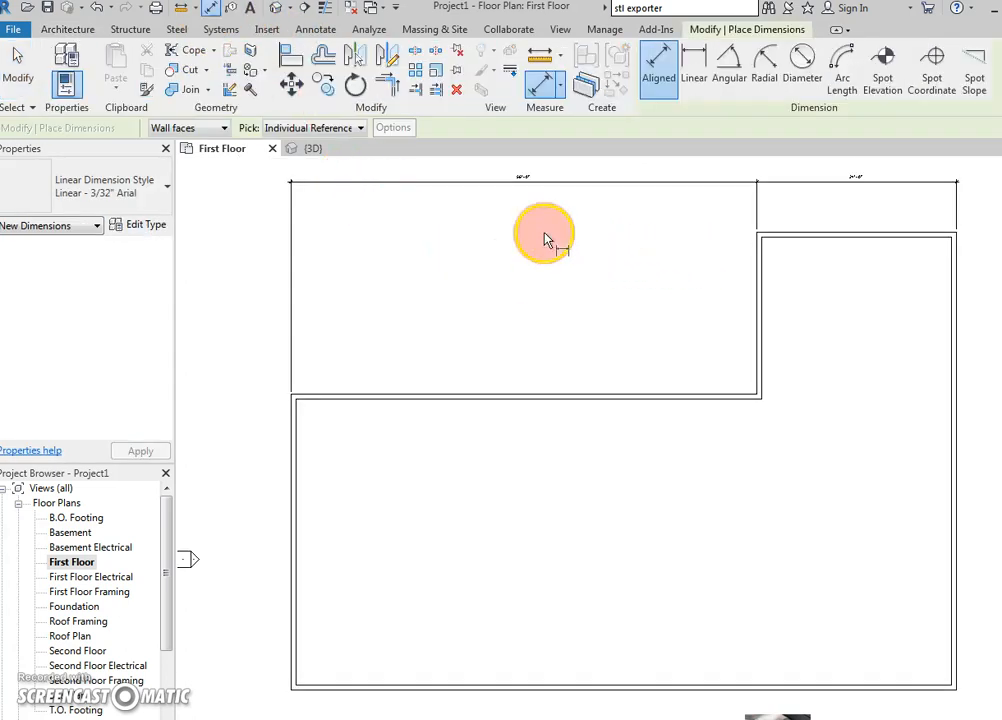
{"action": "left_click", "coordinate": [836, 238]}
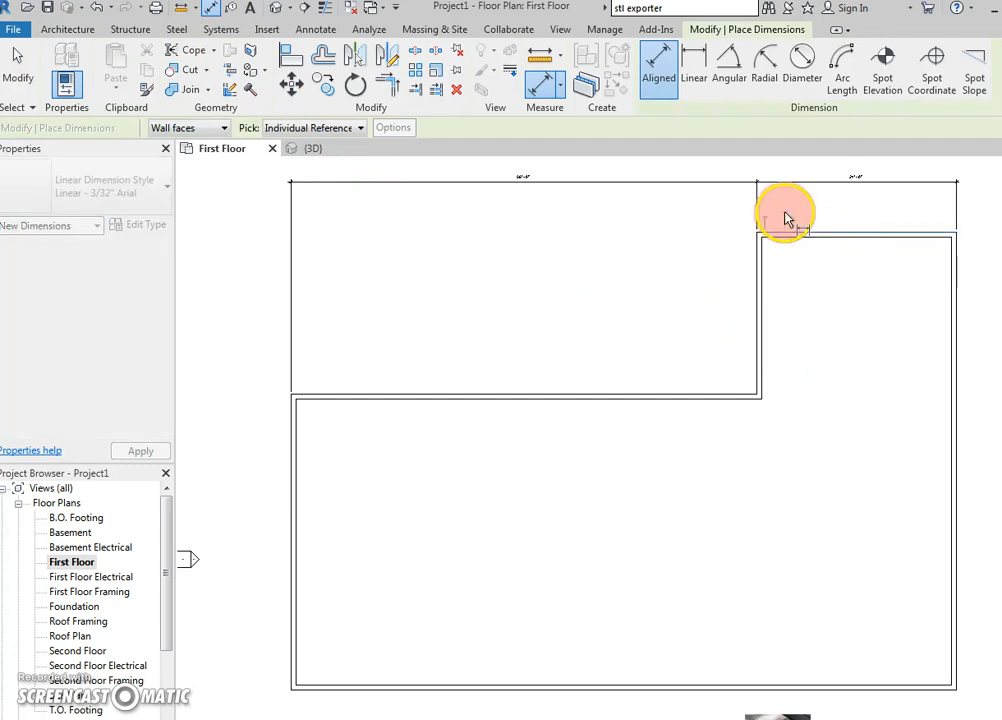
{"action": "left_click", "coordinate": [627, 396]}
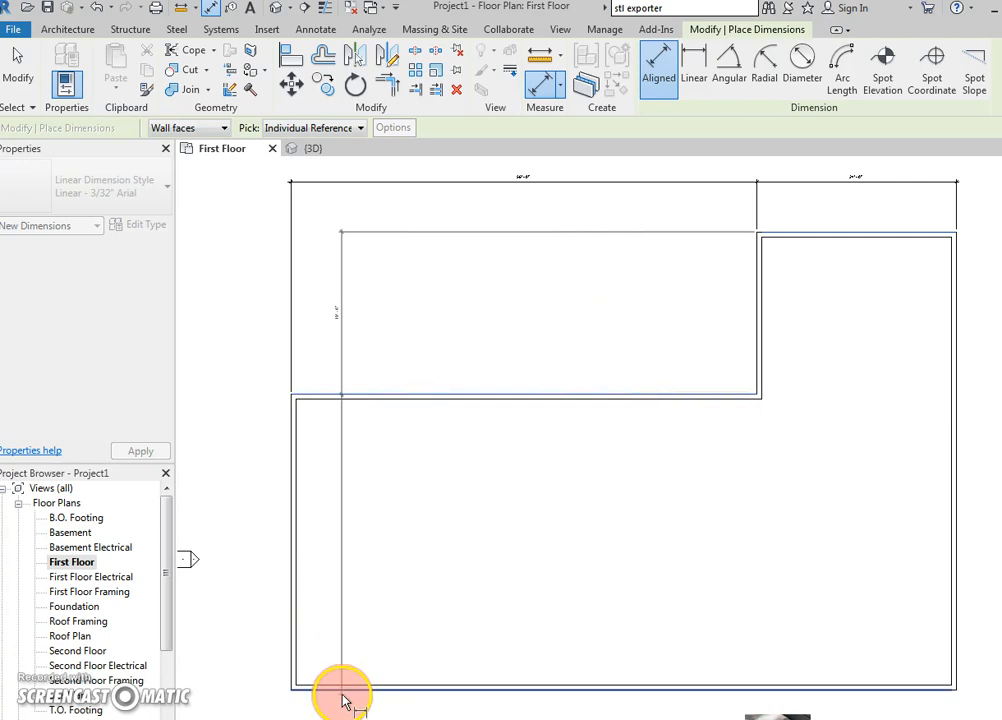
{"action": "left_click", "coordinate": [240, 492]}
{"action": "key", "text": "Escape"}
{"action": "key", "text": "Escape"}
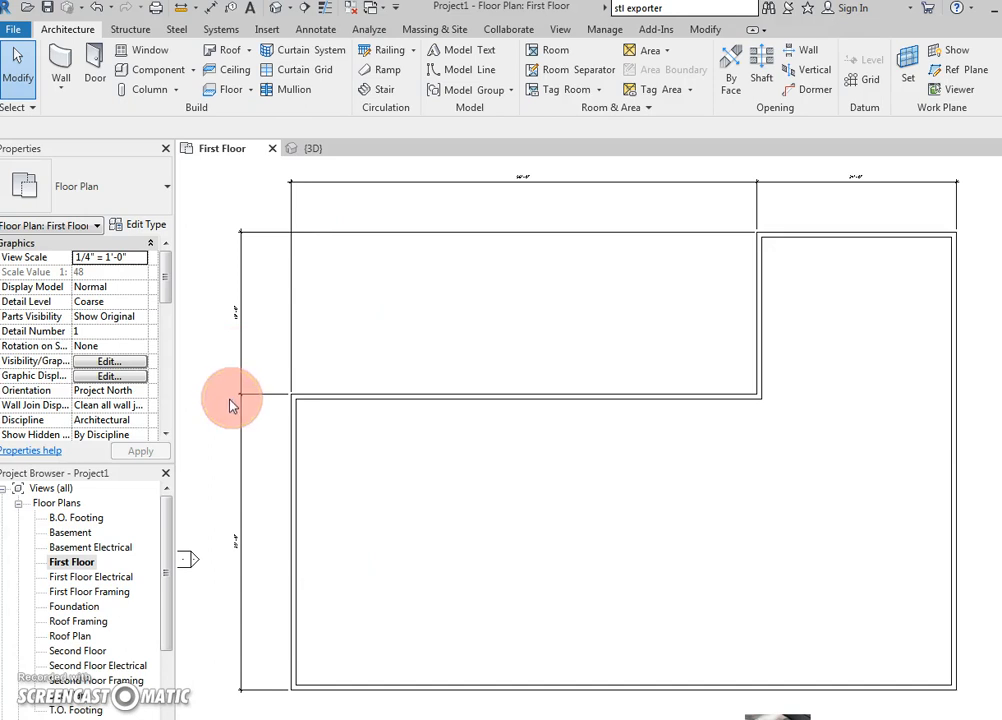
{"action": "left_click", "coordinate": [499, 616]}
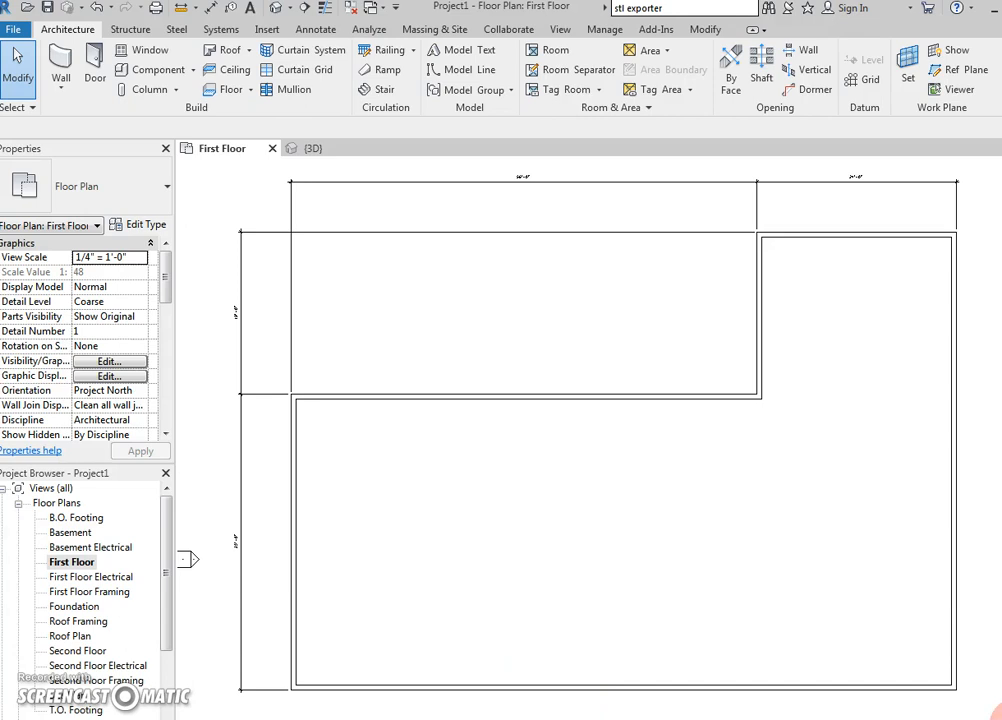
Try to edit the wing's 24'-0" width directly from its placed dimension, then close the dimension text settings and clear the selection
{"action": "middle_click_drag", "start_coordinate": [780, 425], "coordinate": [611, 557]}
{"action": "scroll", "coordinate": [772, 425], "scroll_direction": "up", "scroll_amount": 2}
{"action": "scroll", "coordinate": [680, 528], "scroll_direction": "up", "scroll_amount": 1}
{"action": "middle_click_drag", "start_coordinate": [680, 529], "coordinate": [629, 588]}
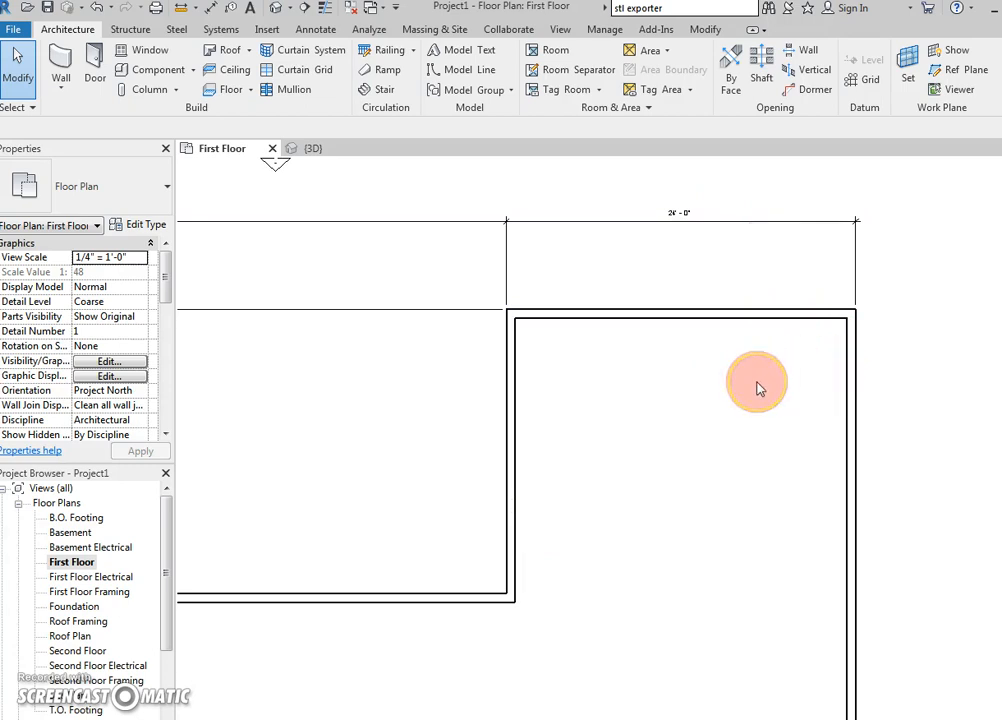
{"action": "left_click", "coordinate": [716, 224]}
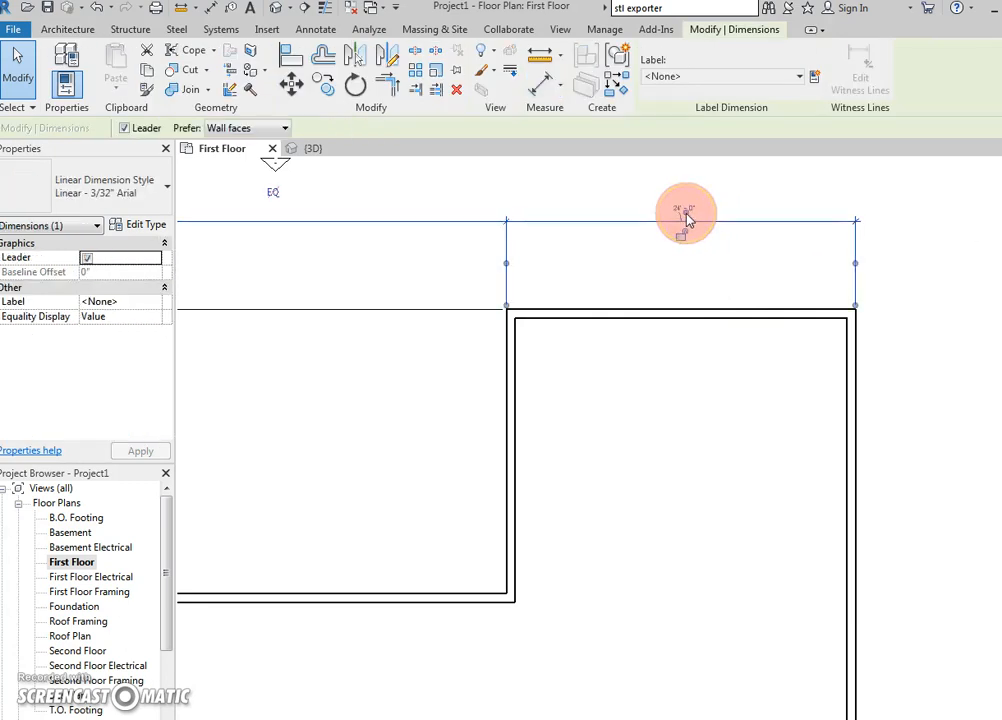
{"action": "left_click", "coordinate": [683, 213]}
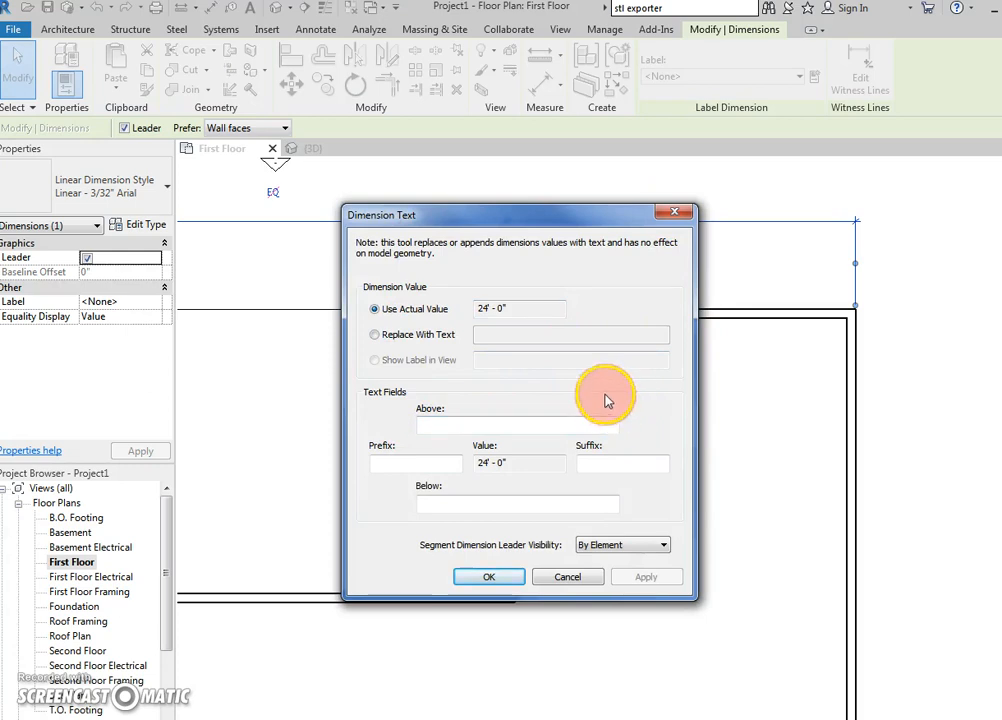
{"action": "left_click", "coordinate": [676, 212]}
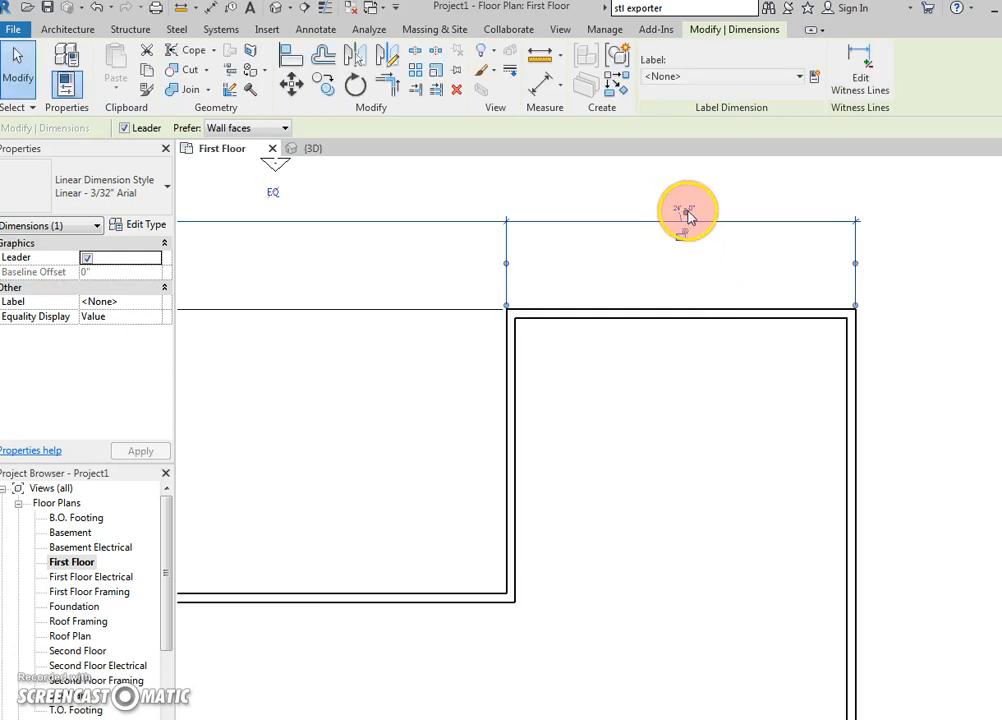
{"action": "double_click", "coordinate": [684, 220]}
{"action": "left_click_drag", "start_coordinate": [679, 222], "coordinate": [679, 224]}
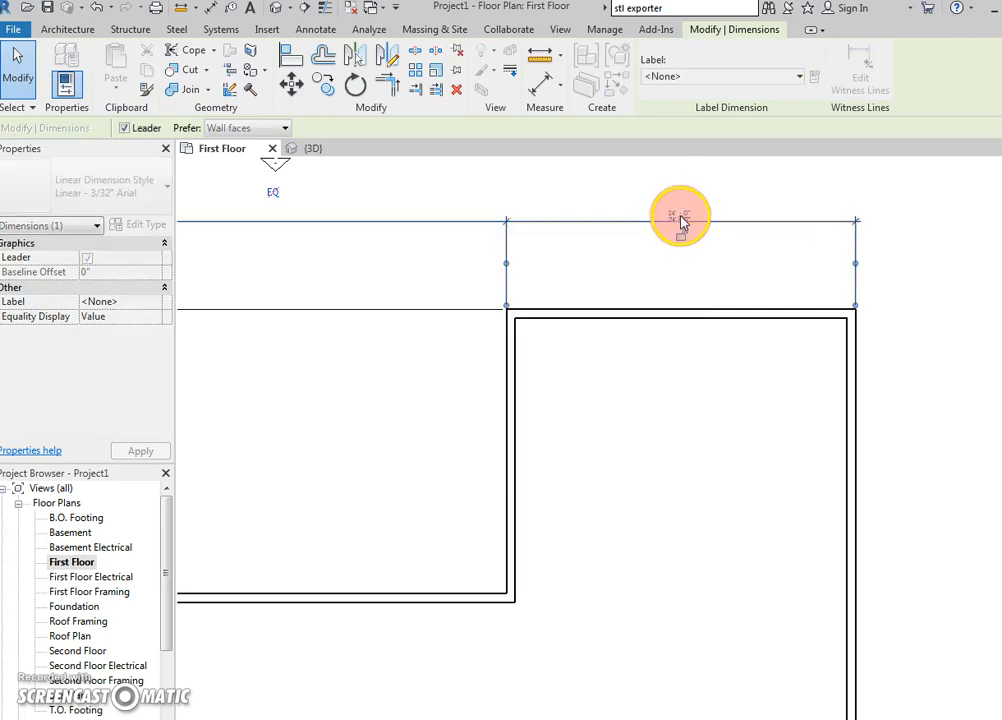
{"action": "left_click", "coordinate": [728, 276]}
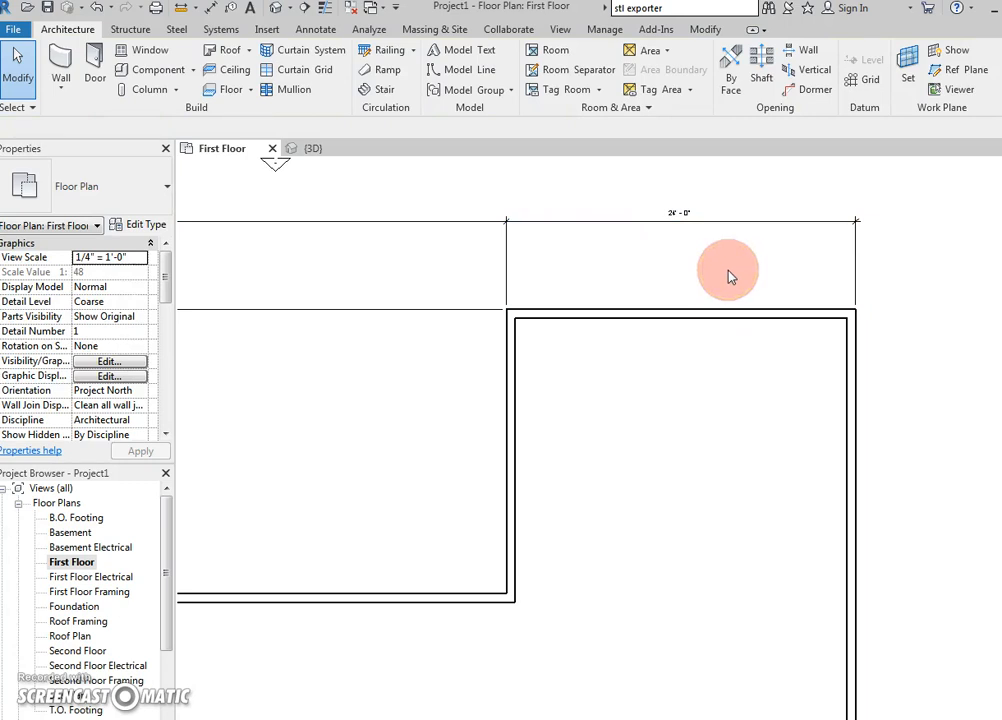
Reposition the wing's outer wall by setting the wing's width dimension to 26'-0"
{"action": "left_click", "coordinate": [850, 382]}
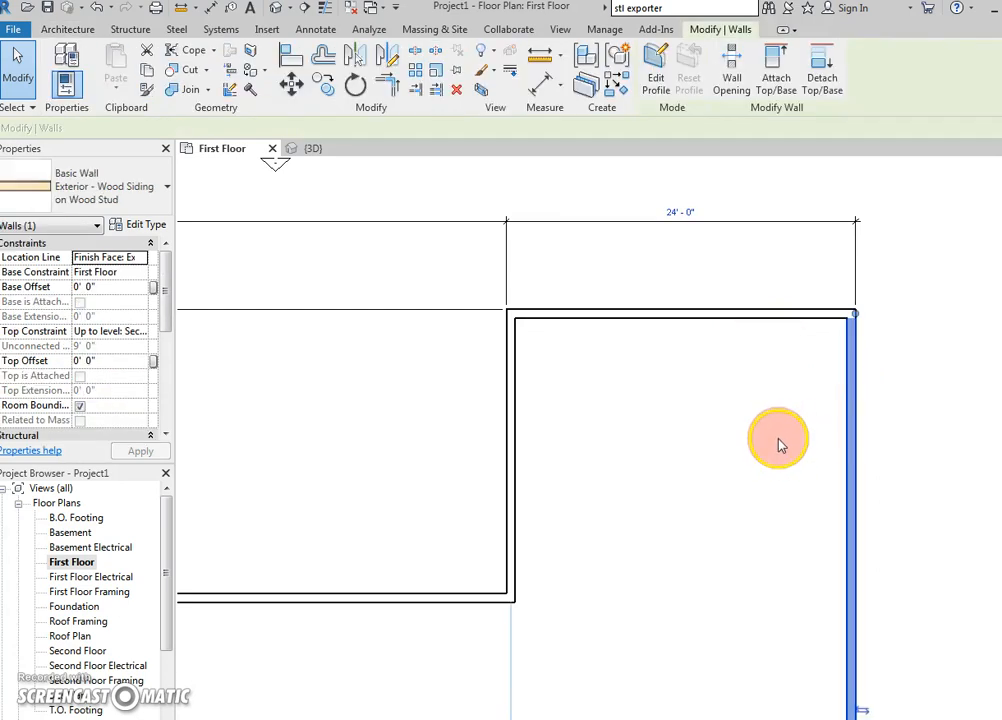
{"action": "scroll", "coordinate": [711, 418], "scroll_direction": "down", "scroll_amount": 2}
{"action": "middle_click_drag", "start_coordinate": [711, 418], "coordinate": [708, 163]}
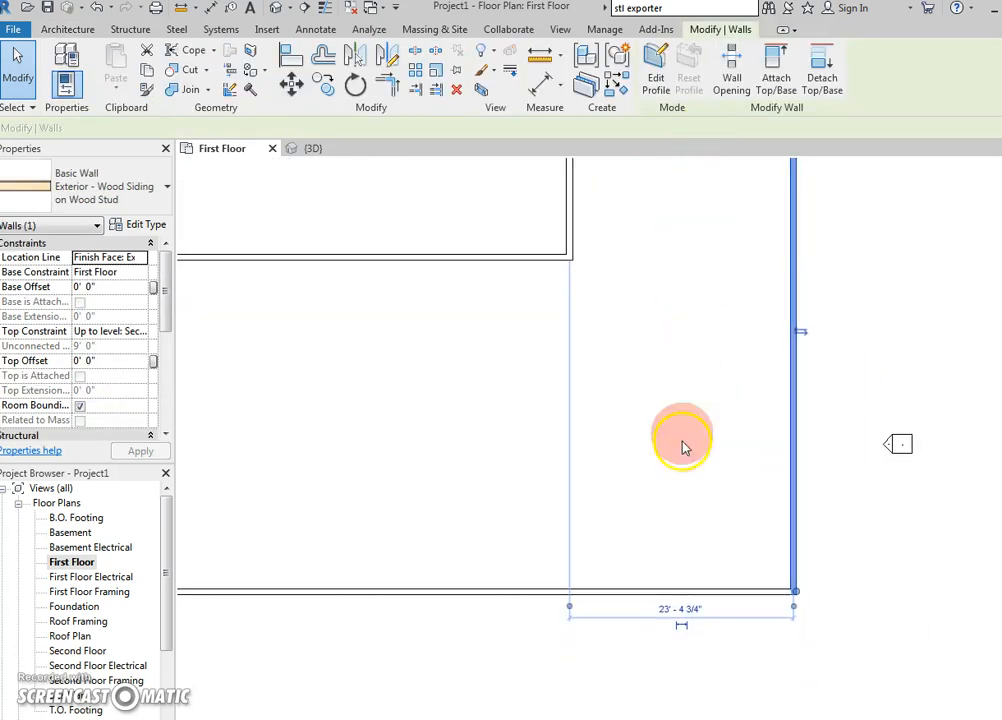
{"action": "left_click", "coordinate": [681, 610]}
{"action": "middle_click_drag", "start_coordinate": [706, 441], "coordinate": [663, 698]}
{"action": "scroll", "coordinate": [693, 327], "scroll_direction": "up", "scroll_amount": 4}
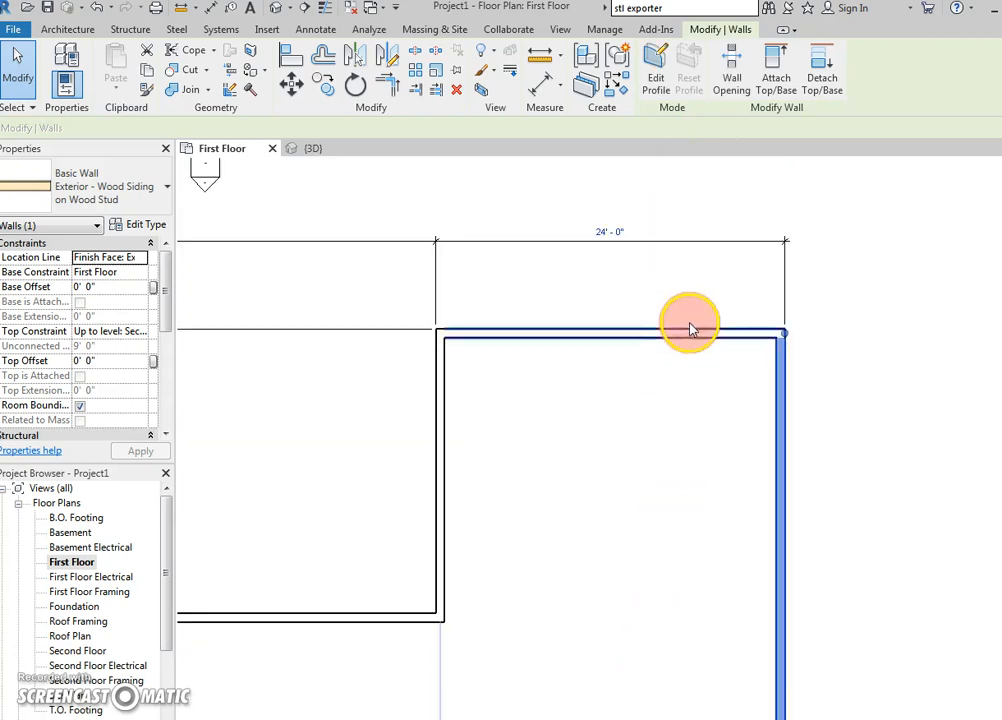
{"action": "left_click", "coordinate": [605, 193]}
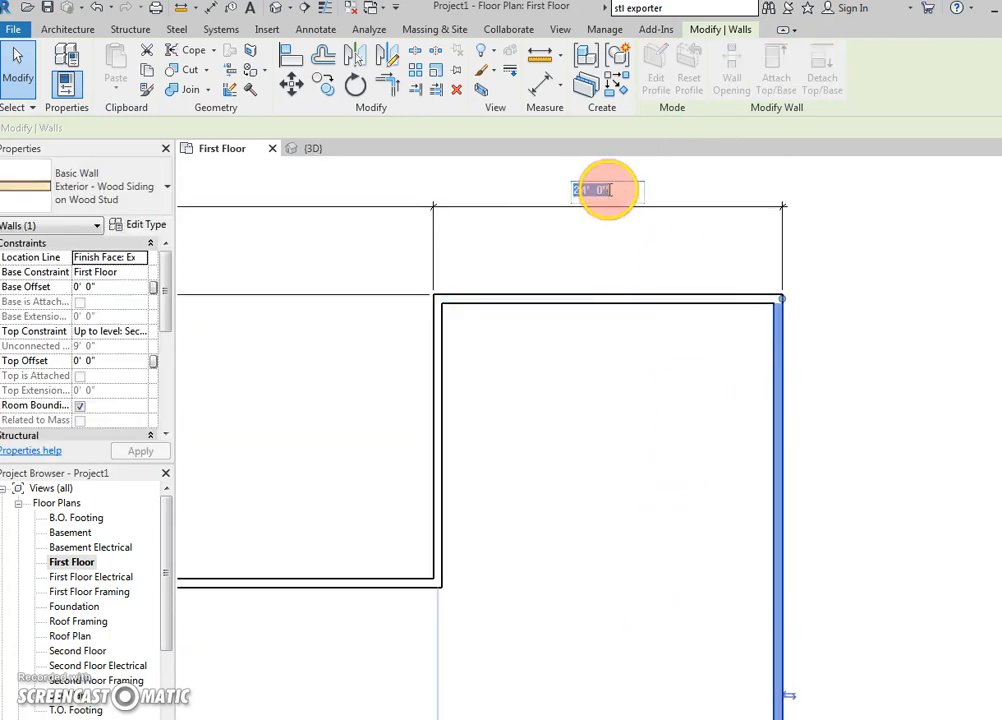
{"action": "type", "text": "26"}
{"action": "key", "text": "Return"}
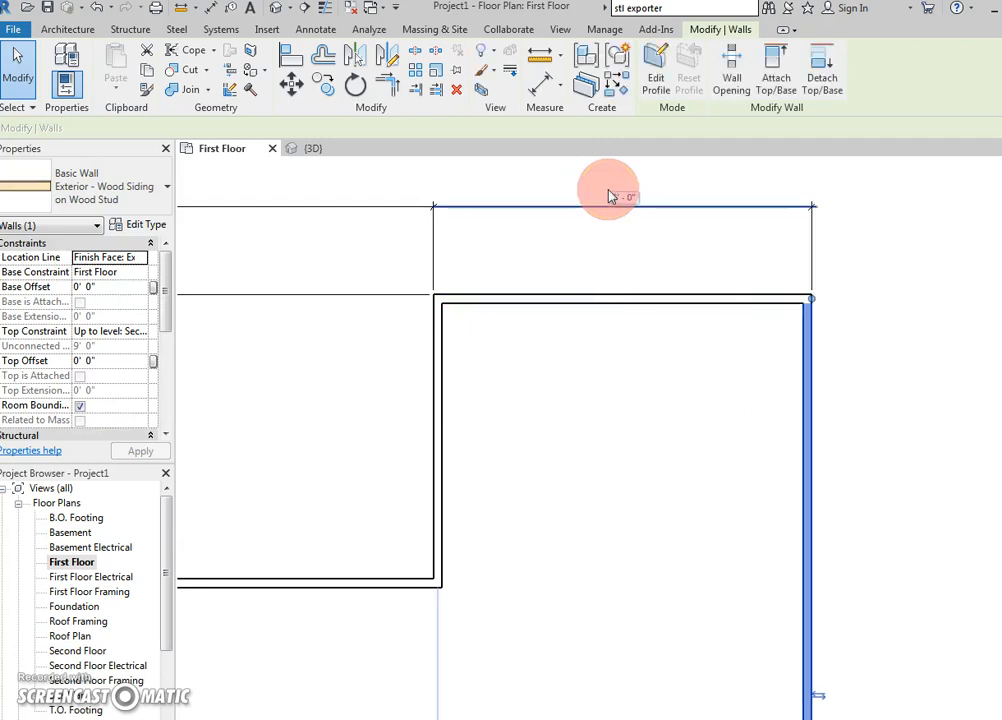
{"action": "left_click", "coordinate": [604, 237]}
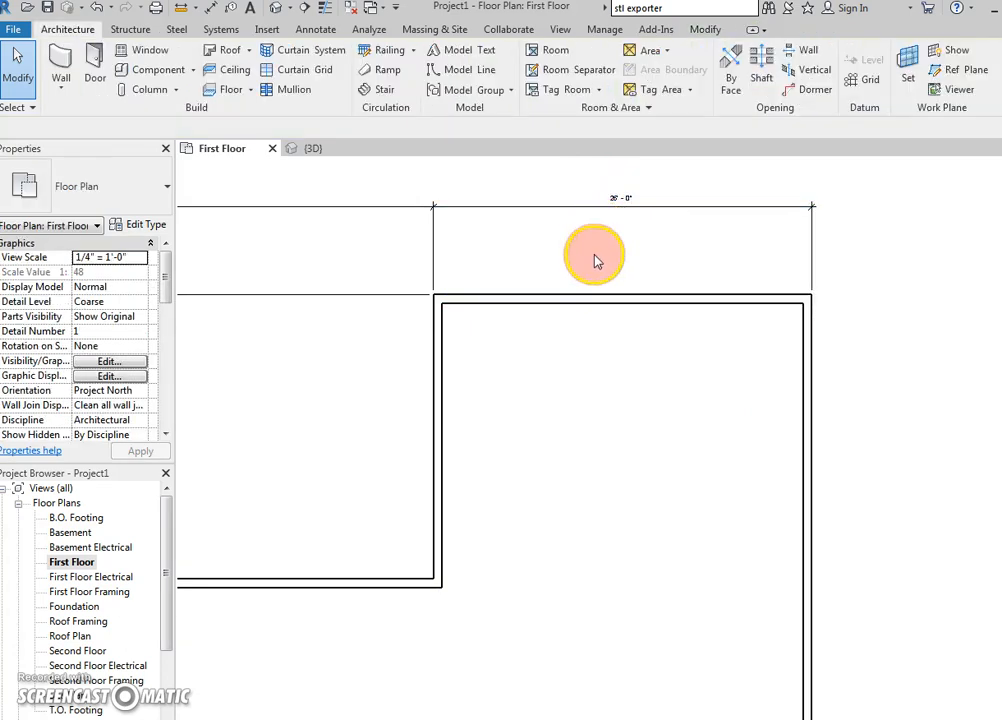
Reposition the wing's inner wall by setting the overall dimension of the recessed section to 60'-0"
{"action": "scroll", "coordinate": [602, 262], "scroll_direction": "down", "scroll_amount": 2}
{"action": "middle_click_drag", "start_coordinate": [604, 268], "coordinate": [697, 337]}
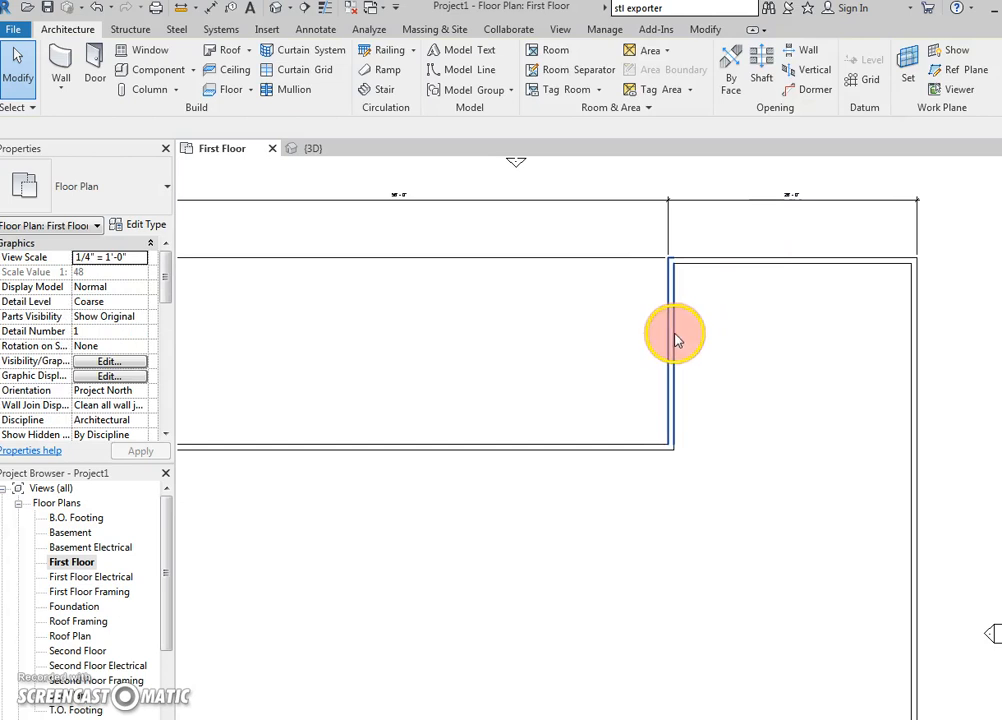
{"action": "left_click", "coordinate": [671, 340]}
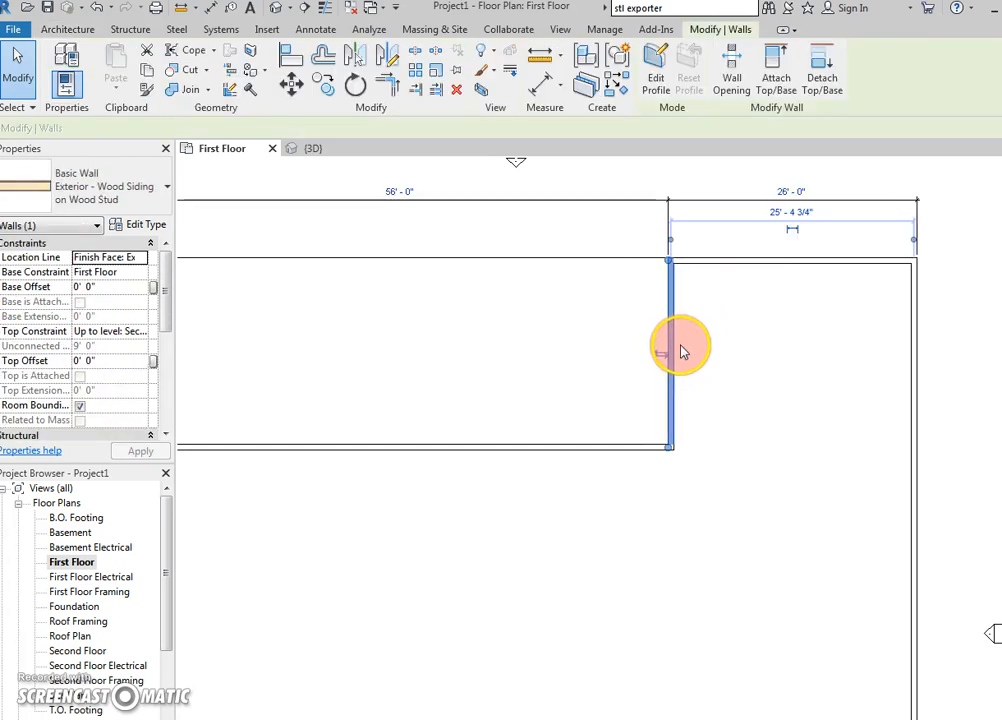
{"action": "left_click", "coordinate": [390, 193]}
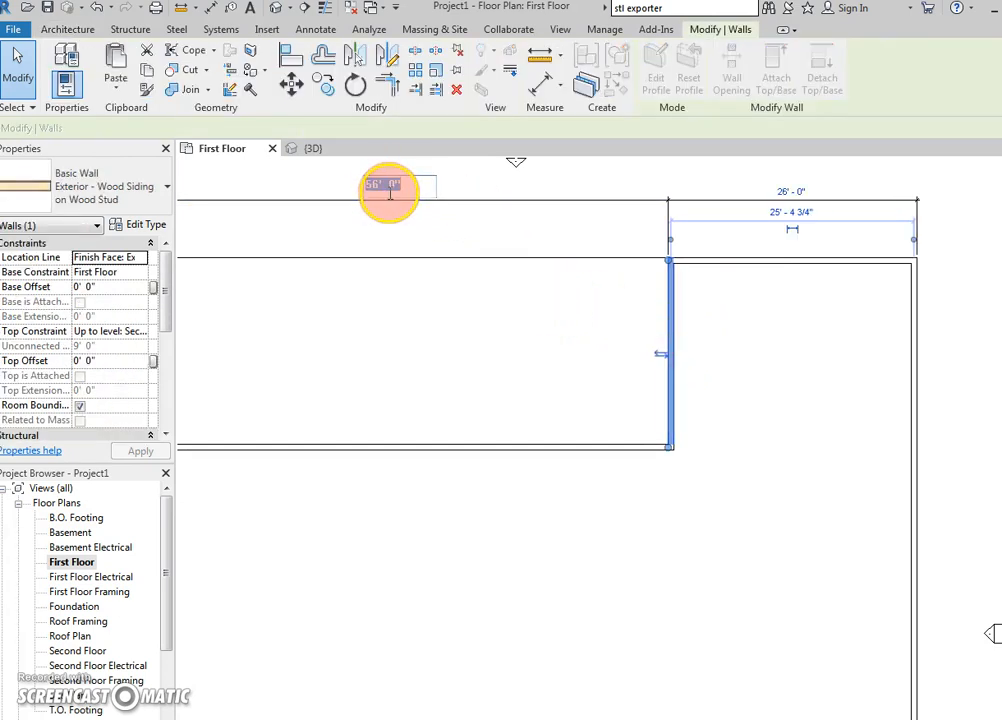
{"action": "type", "text": "60"}
{"action": "key", "text": "Return"}
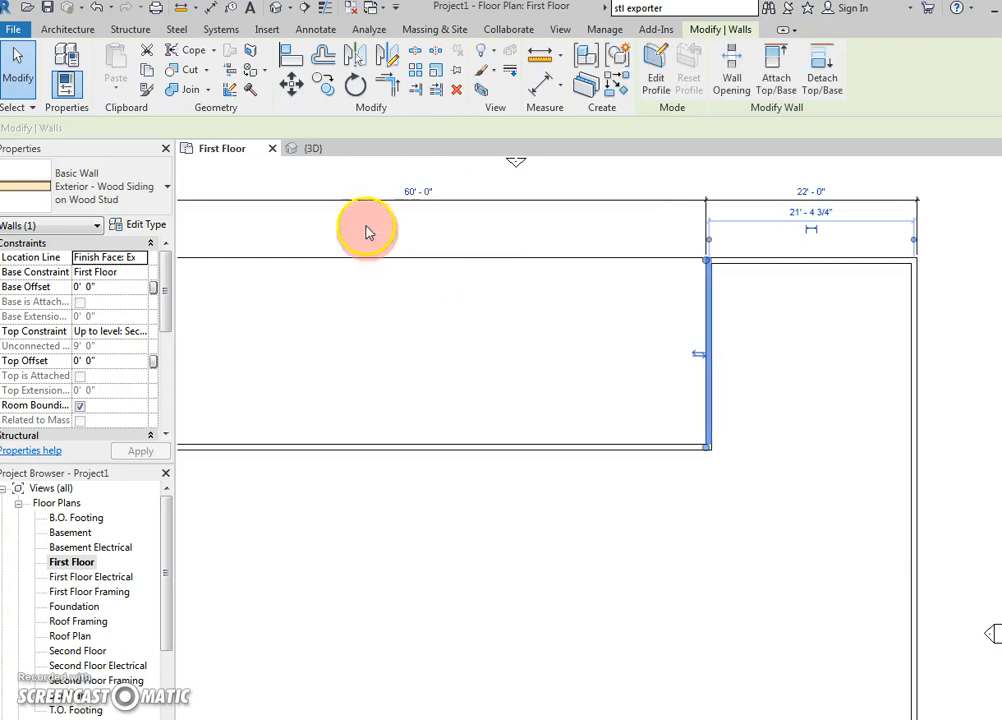
{"action": "left_click", "coordinate": [465, 374]}
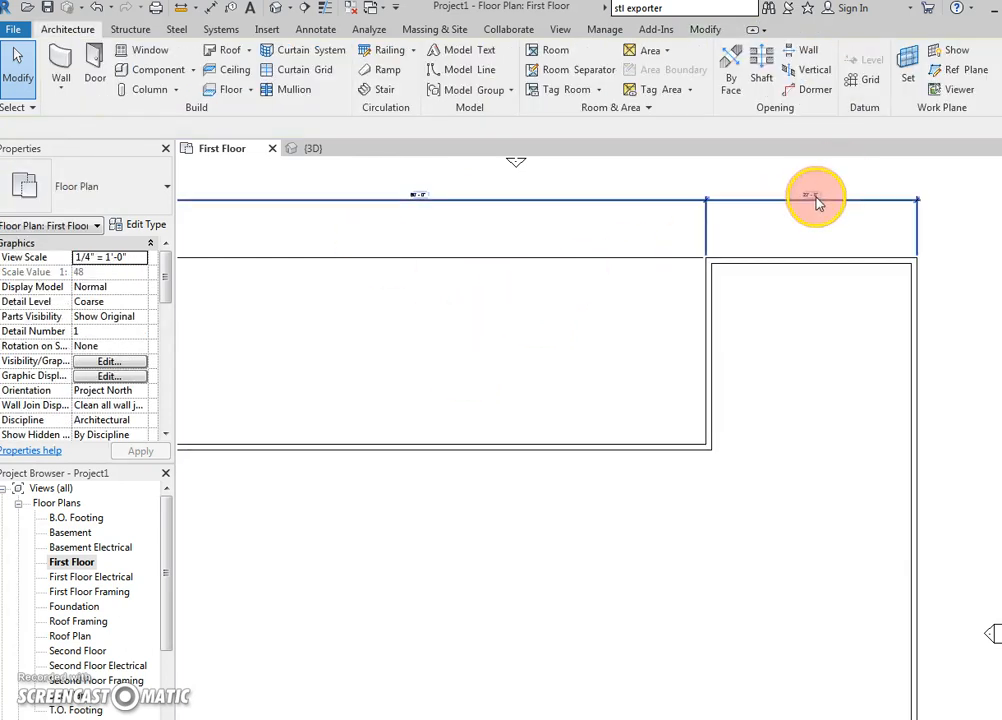
Reposition the wing's inner wall by setting the wing's width dimension to 26'-0"
{"action": "left_click", "coordinate": [708, 310]}
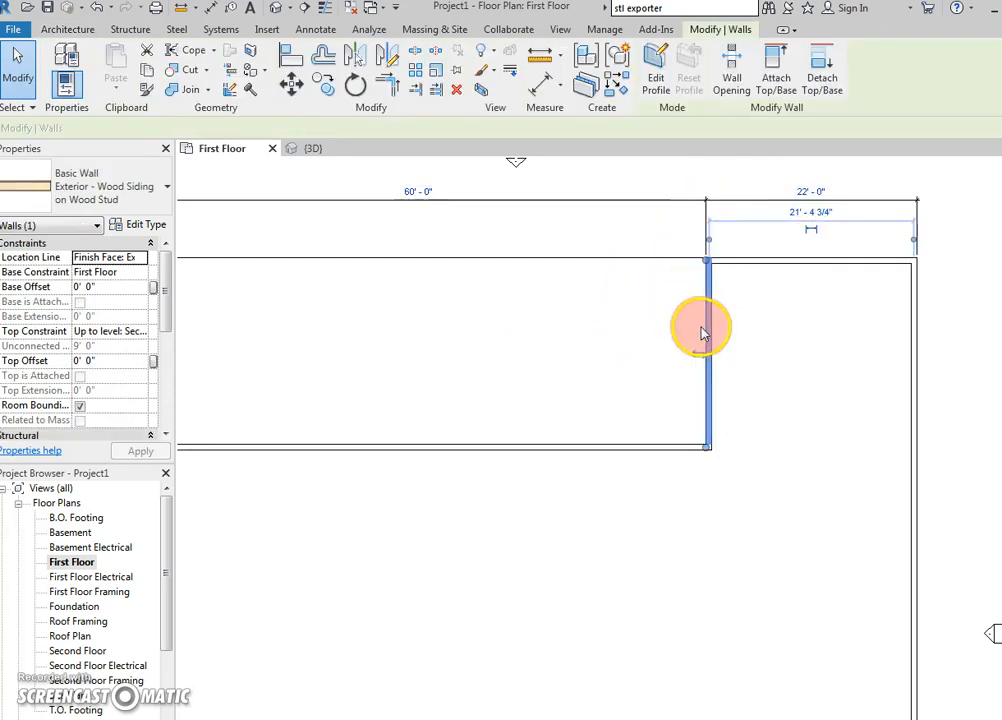
{"action": "left_click", "coordinate": [808, 192]}
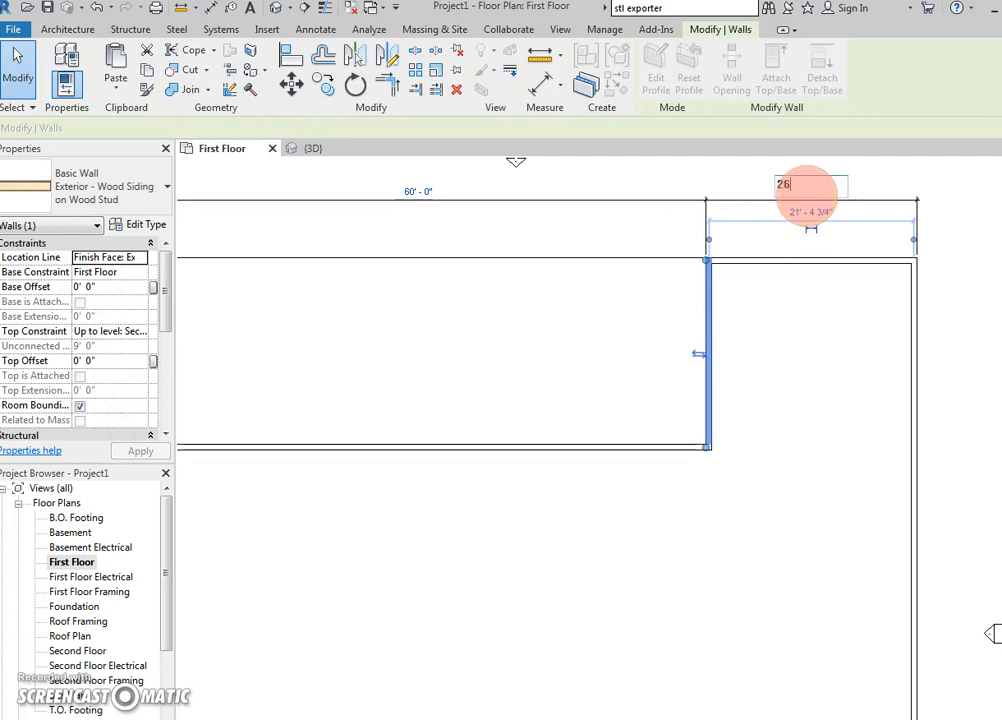
{"action": "key", "text": "Return"}
{"action": "left_click", "coordinate": [751, 324]}
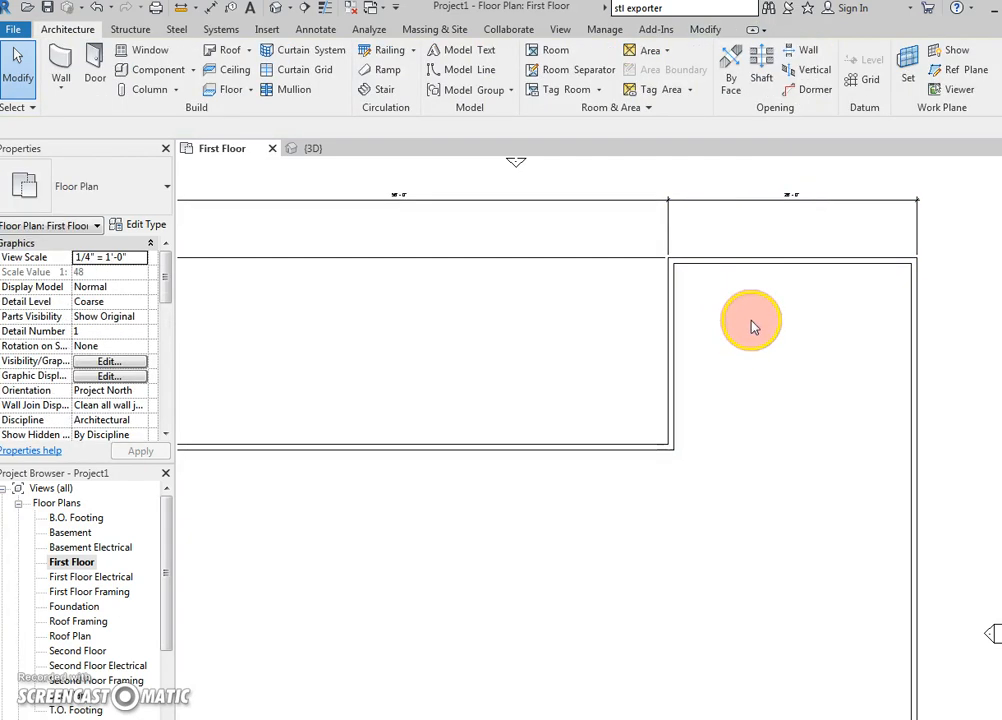
{"action": "scroll", "coordinate": [693, 360], "scroll_direction": "down", "scroll_amount": 4}
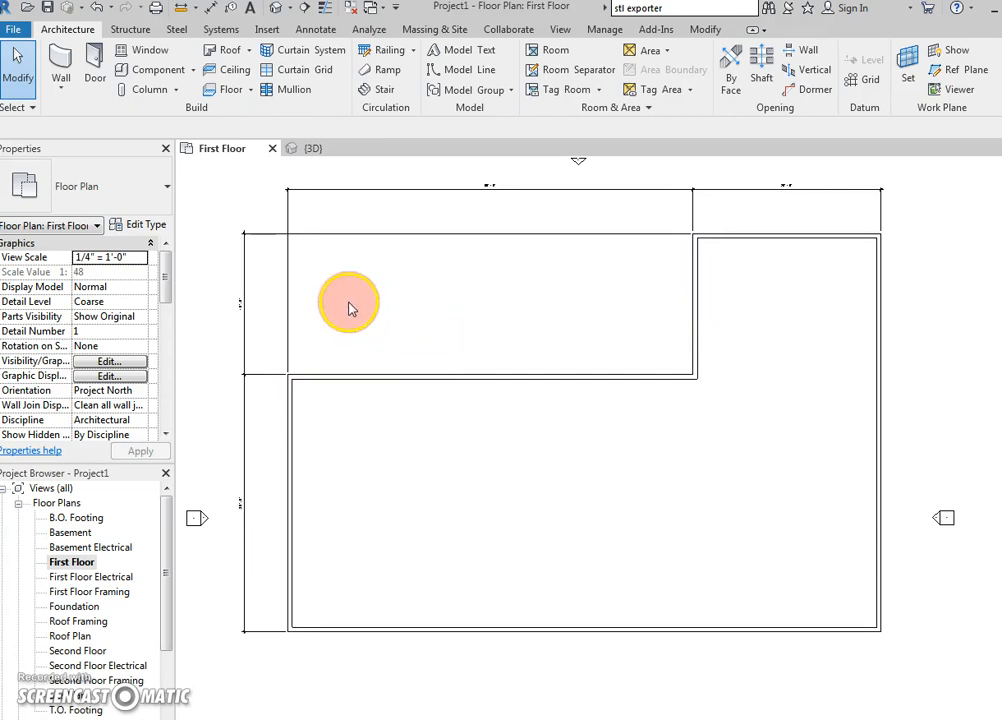
Start placing walls with the wall type set to Interior - 4 1/2" Partition
{"action": "left_click", "coordinate": [64, 68]}
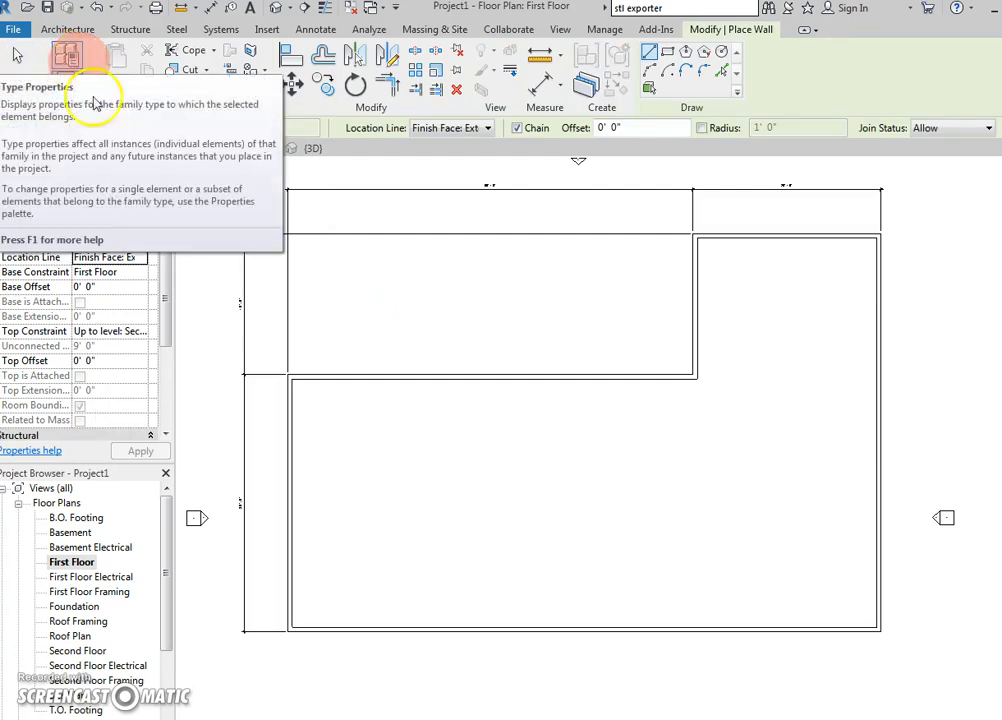
{"action": "left_click", "coordinate": [70, 31]}
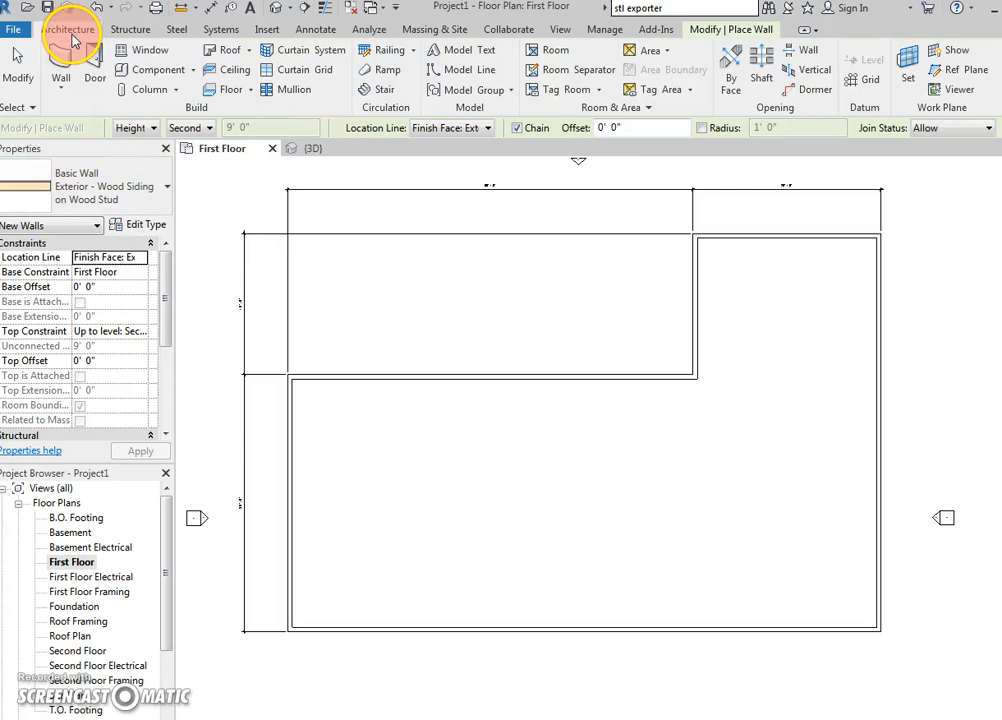
{"action": "left_click", "coordinate": [98, 208]}
{"action": "scroll", "coordinate": [100, 470], "scroll_direction": "down", "scroll_amount": 3}
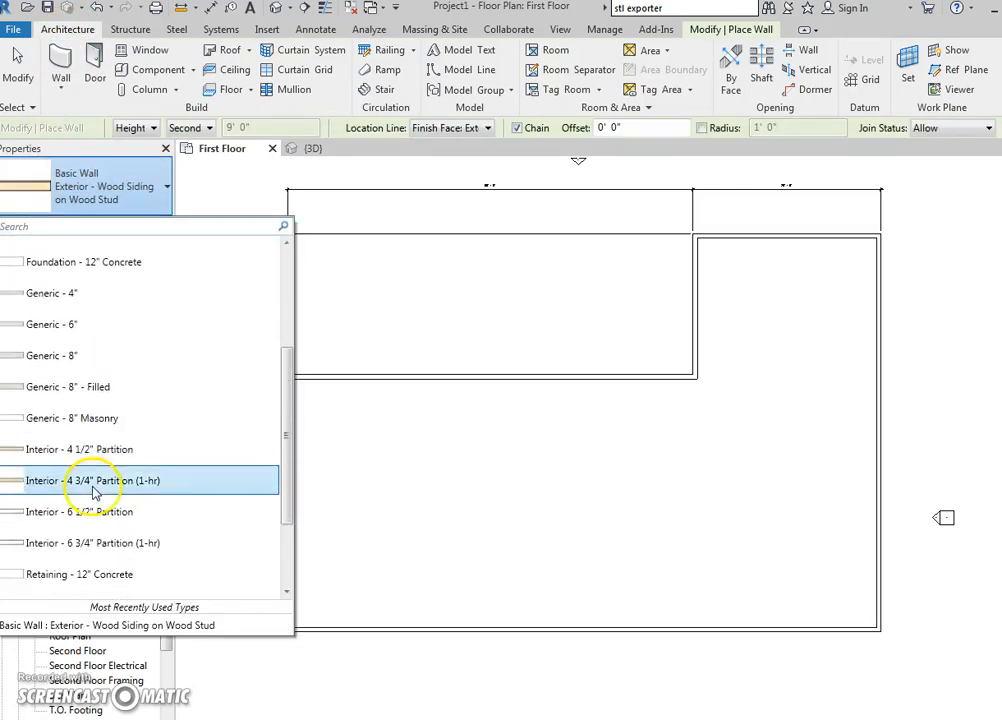
{"action": "left_click", "coordinate": [85, 449]}
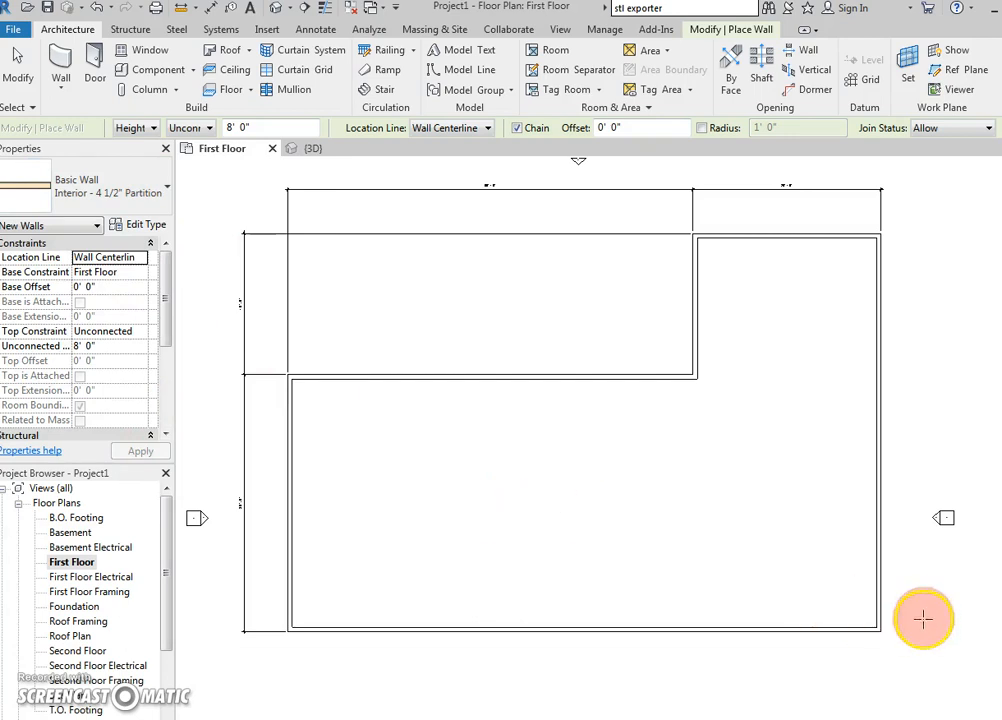
{"action": "left_click", "coordinate": [878, 515]}
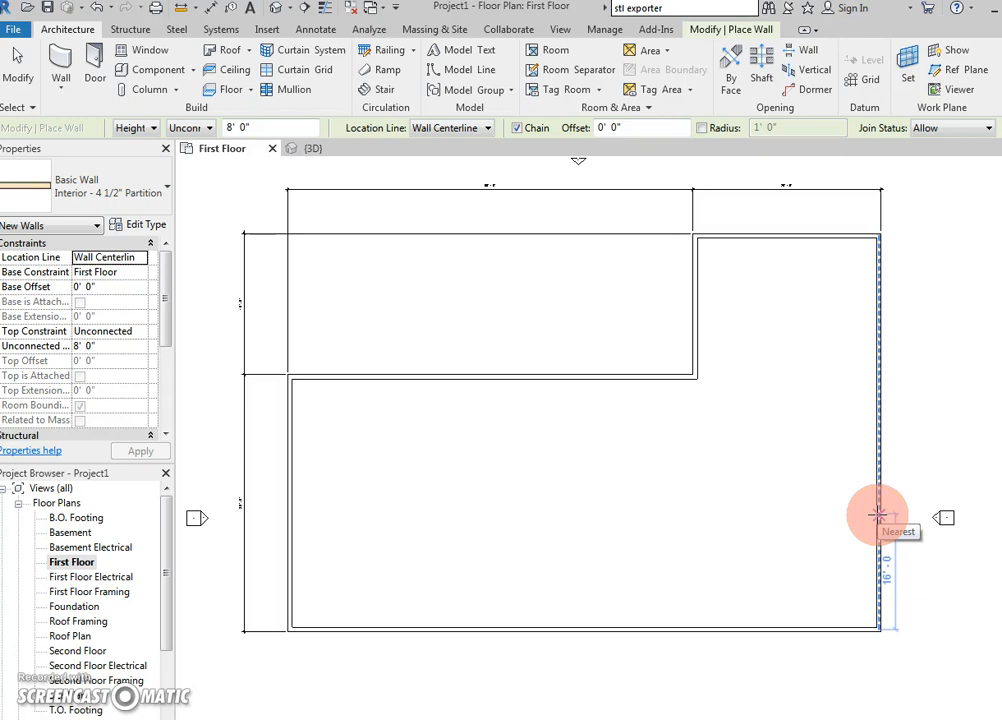
{"action": "left_click", "coordinate": [879, 628]}
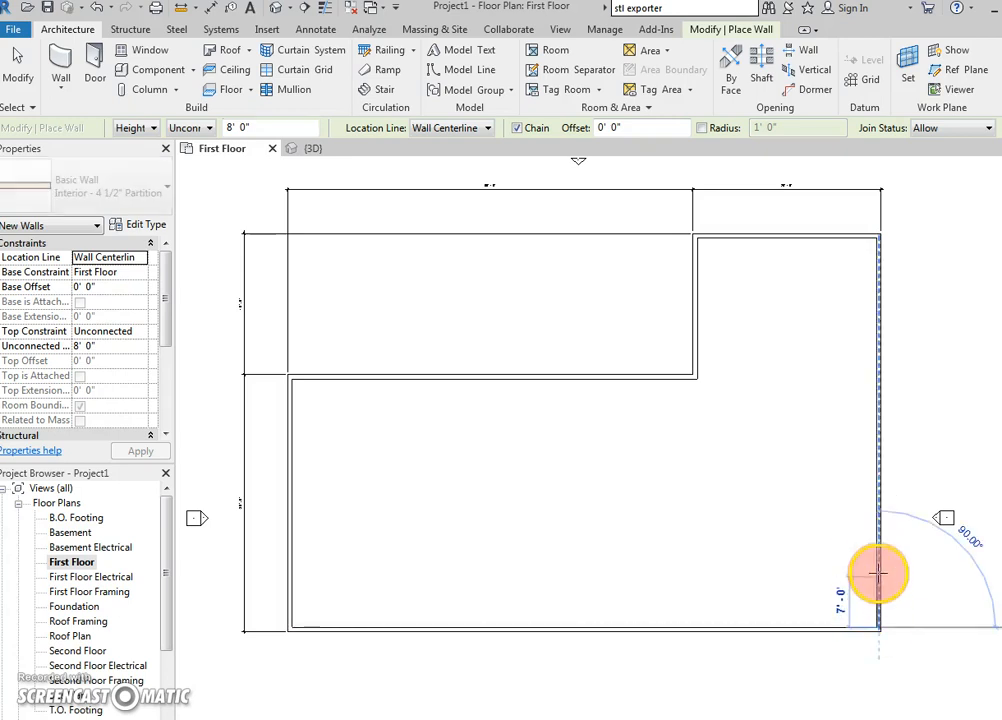
{"action": "left_click", "coordinate": [878, 574]}
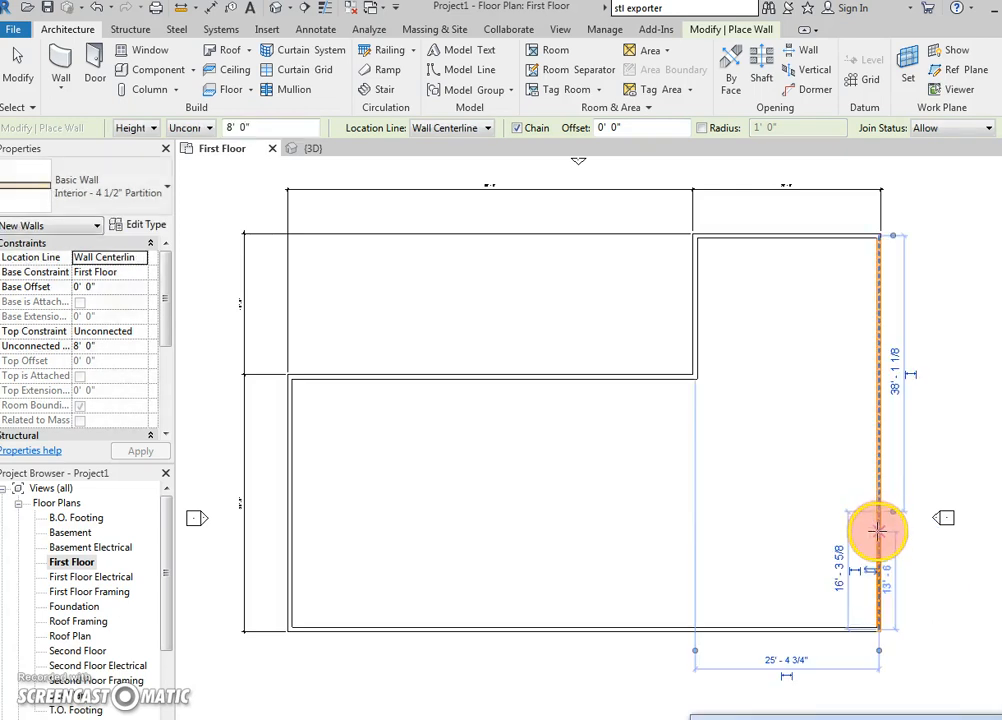
{"action": "key", "text": "Escape"}
{"action": "key", "text": "Escape"}
{"action": "scroll", "coordinate": [882, 533], "scroll_direction": "up", "scroll_amount": 2}
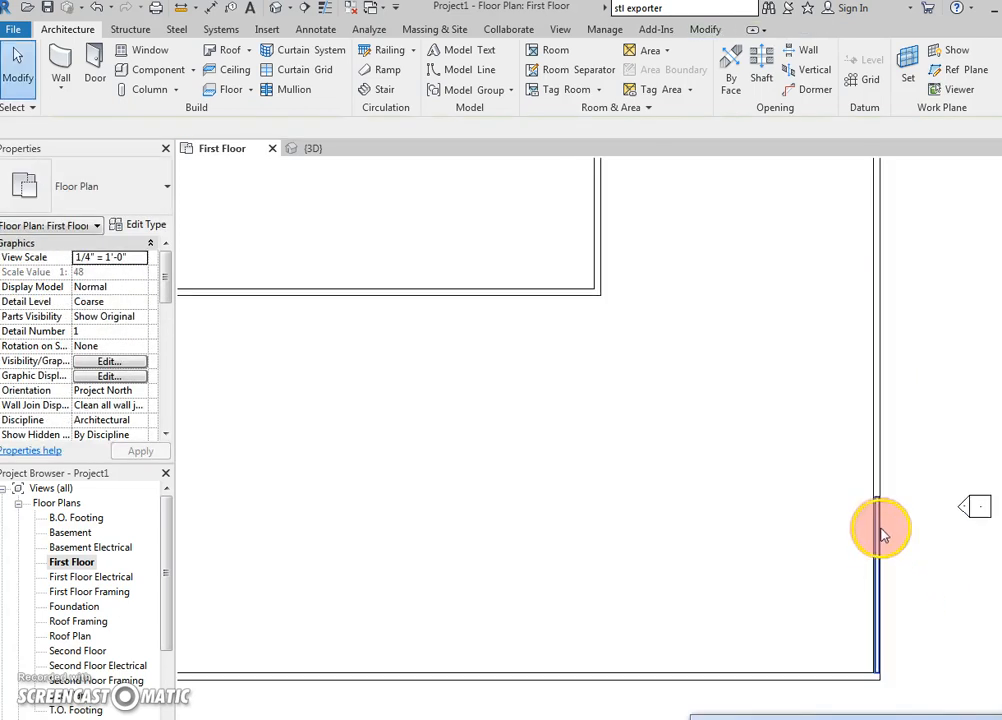
{"action": "left_click", "coordinate": [879, 525]}
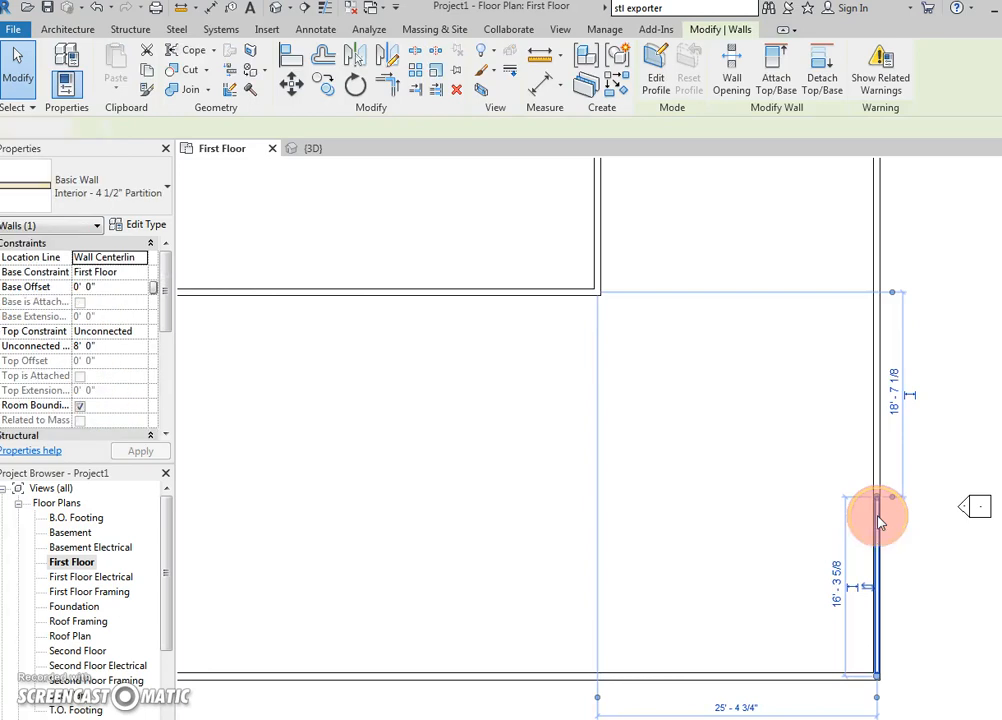
{"action": "key", "text": "Escape"}
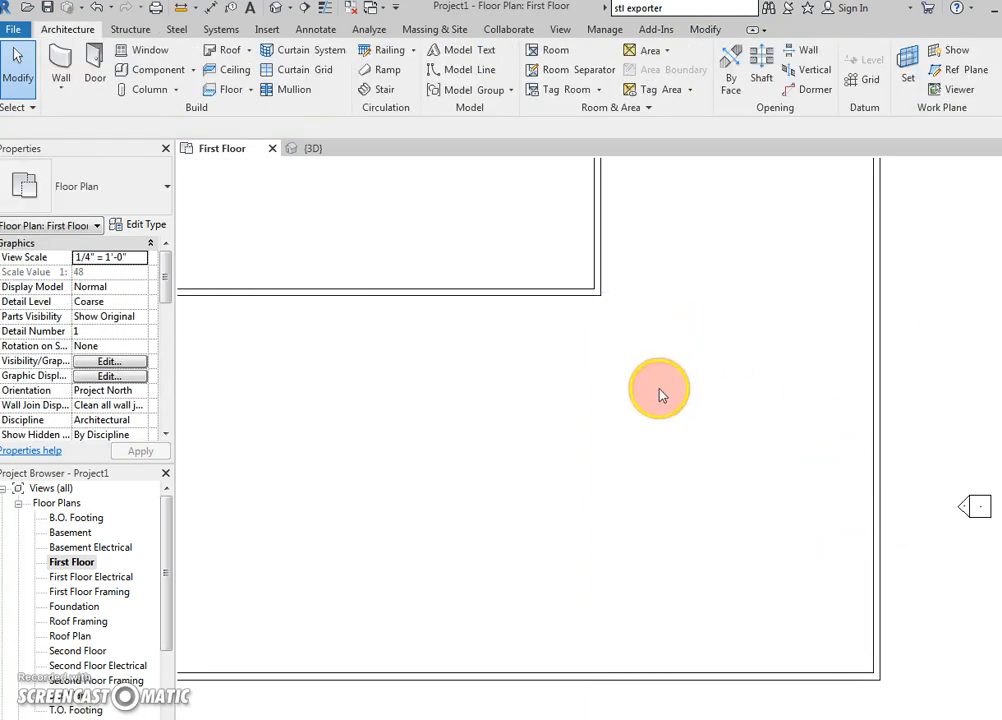
{"action": "scroll", "coordinate": [552, 435], "scroll_direction": "down", "scroll_amount": 2}
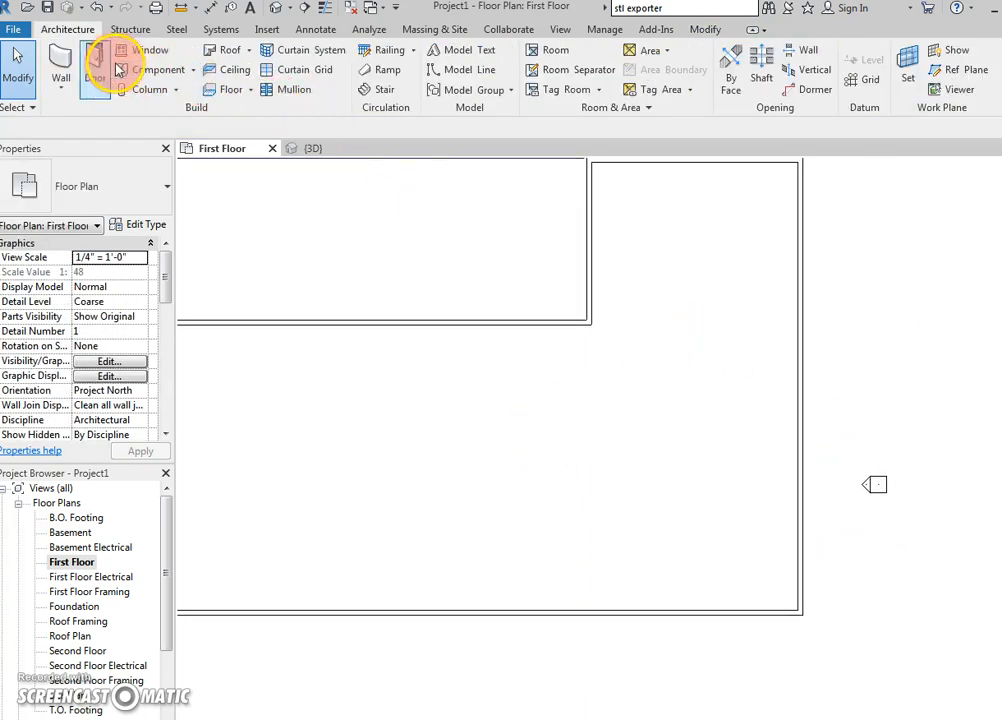
Draw two partitions enclosing the plan's lower-right corner, about 18'-10 3/4" deep and aligned with the wing's inner wall
{"action": "left_click", "coordinate": [68, 58]}
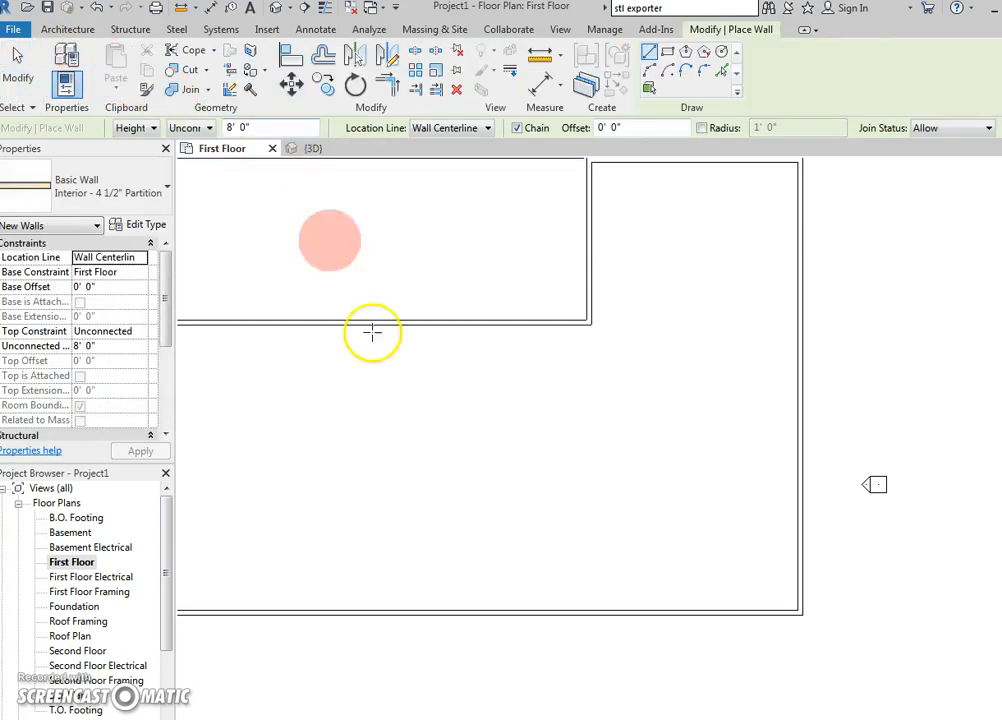
{"action": "left_click", "coordinate": [801, 457]}
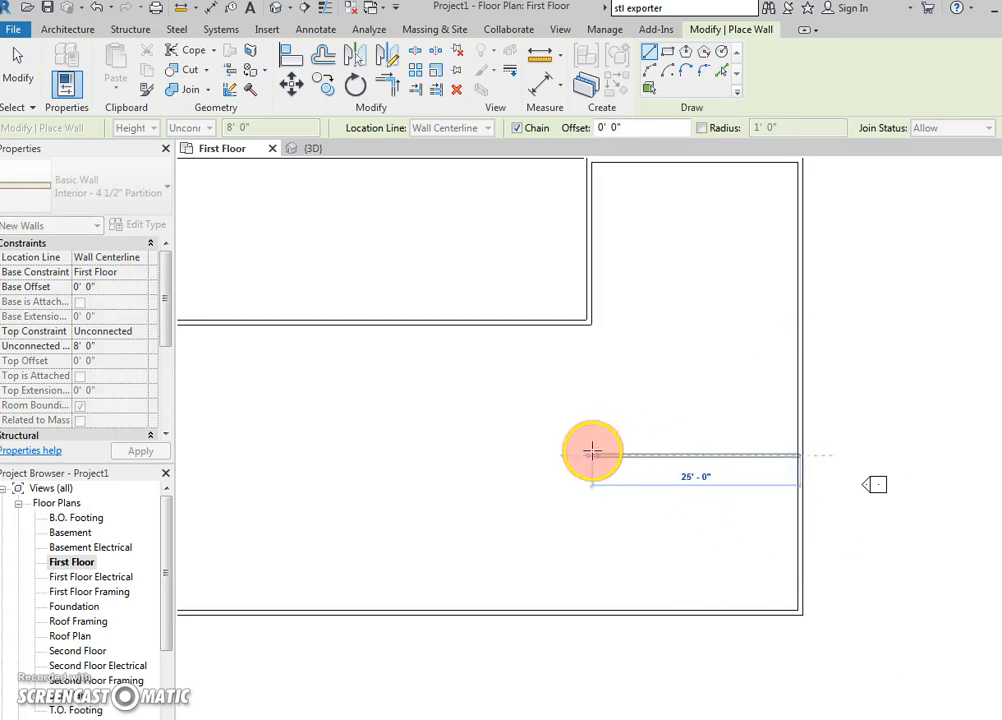
{"action": "left_click", "coordinate": [586, 455]}
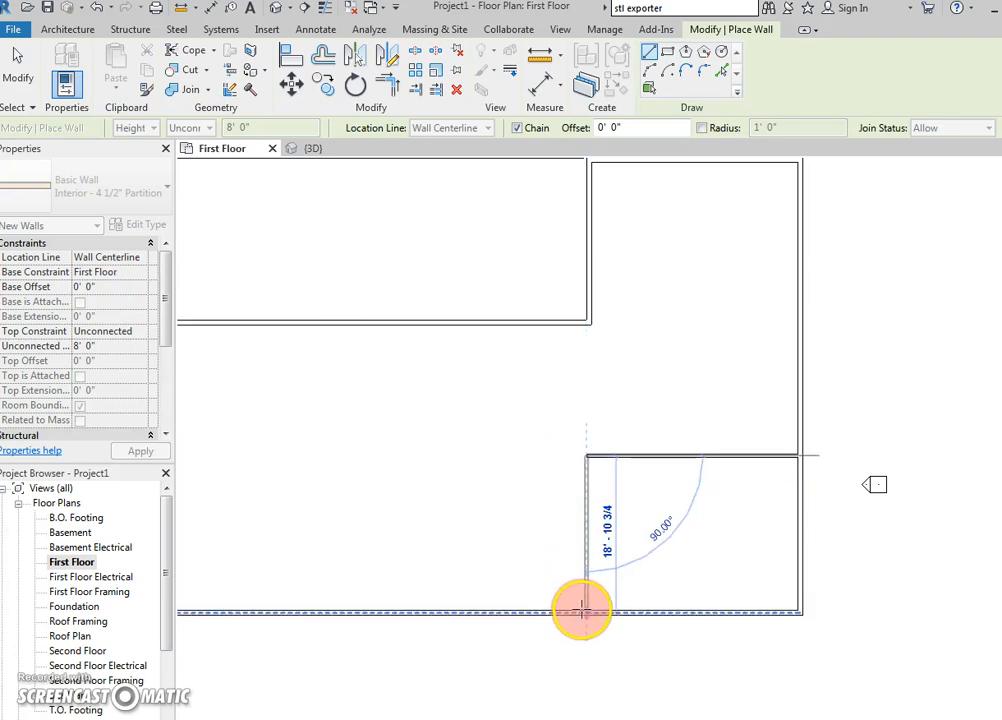
{"action": "left_click", "coordinate": [582, 609]}
{"action": "left_click", "coordinate": [596, 325]}
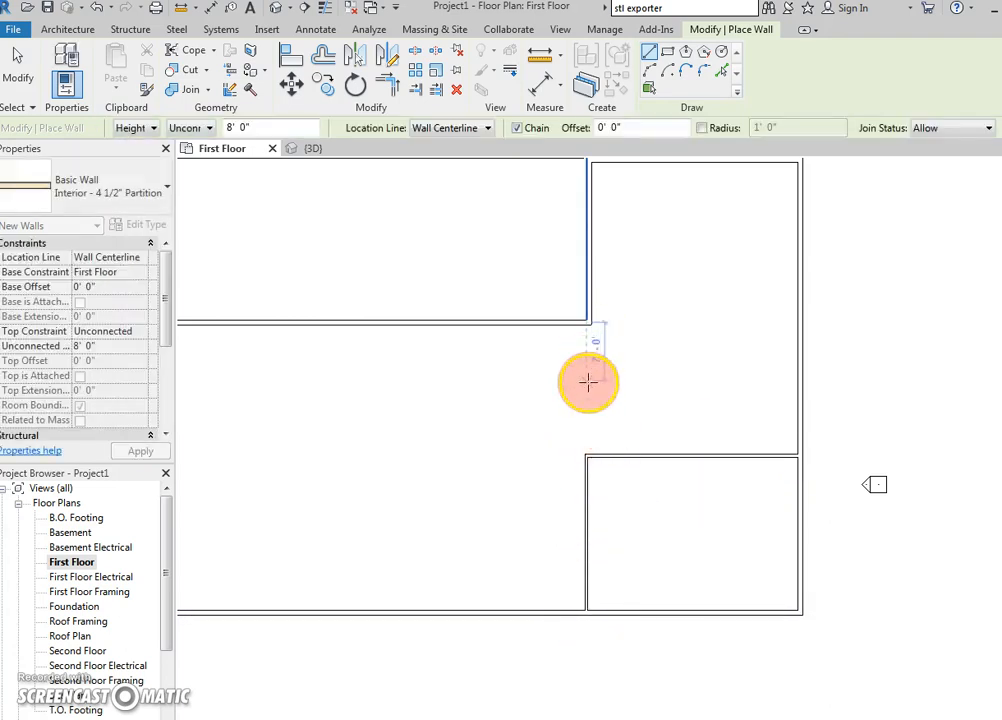
{"action": "key", "text": "Escape"}
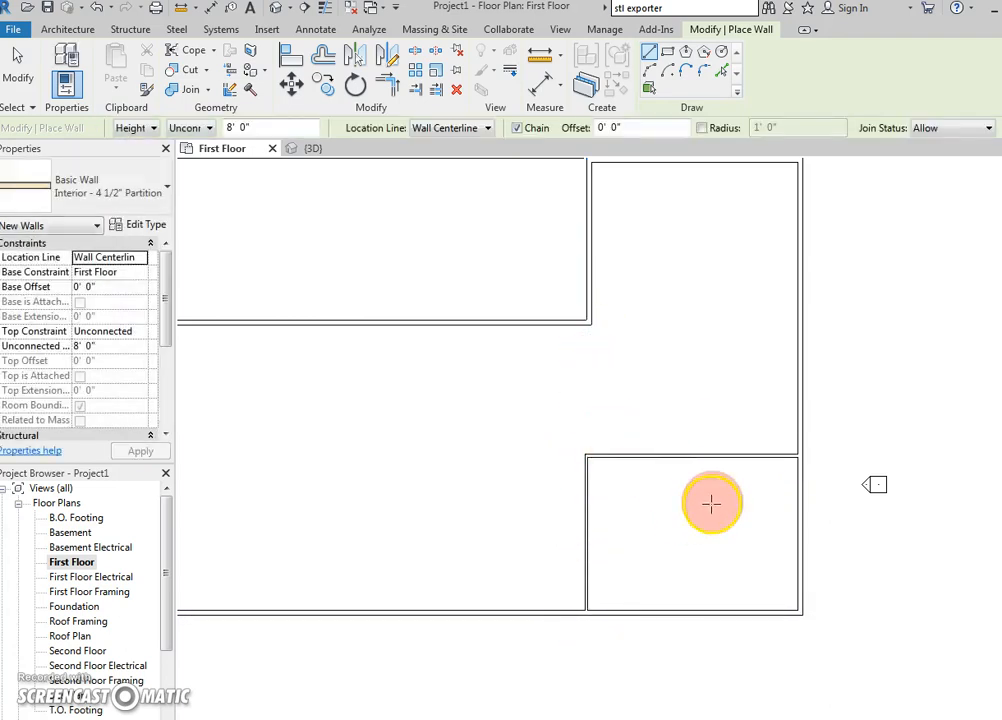
Draw a vertical partition splitting the enclosed corner space into two rooms of roughly equal width
{"action": "left_click", "coordinate": [692, 457]}
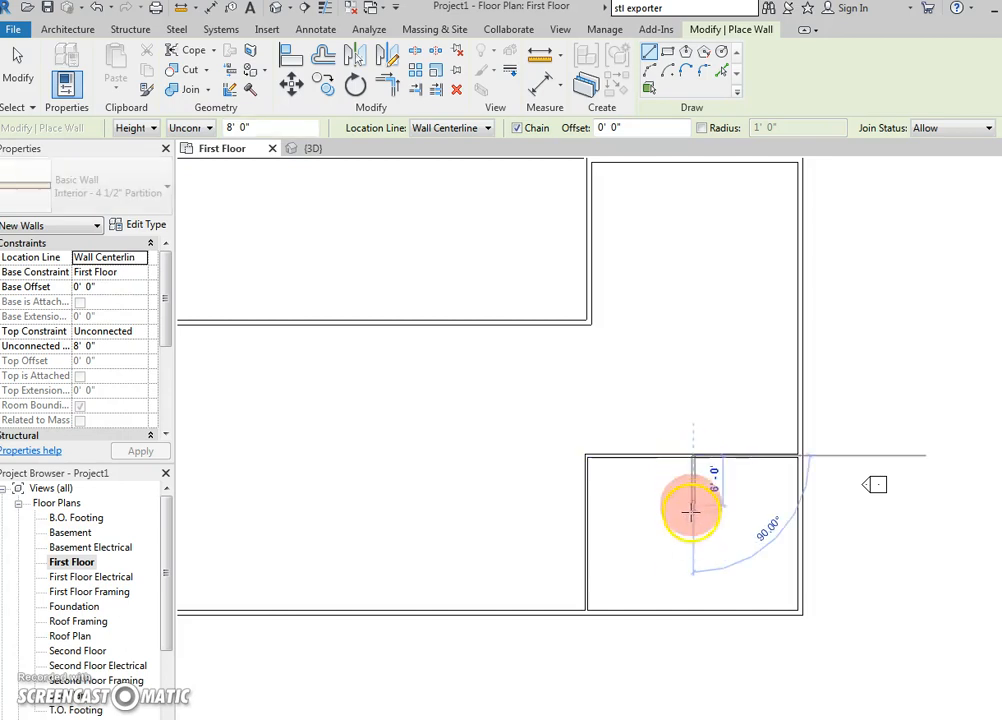
{"action": "left_click", "coordinate": [695, 609]}
{"action": "key", "text": "Escape"}
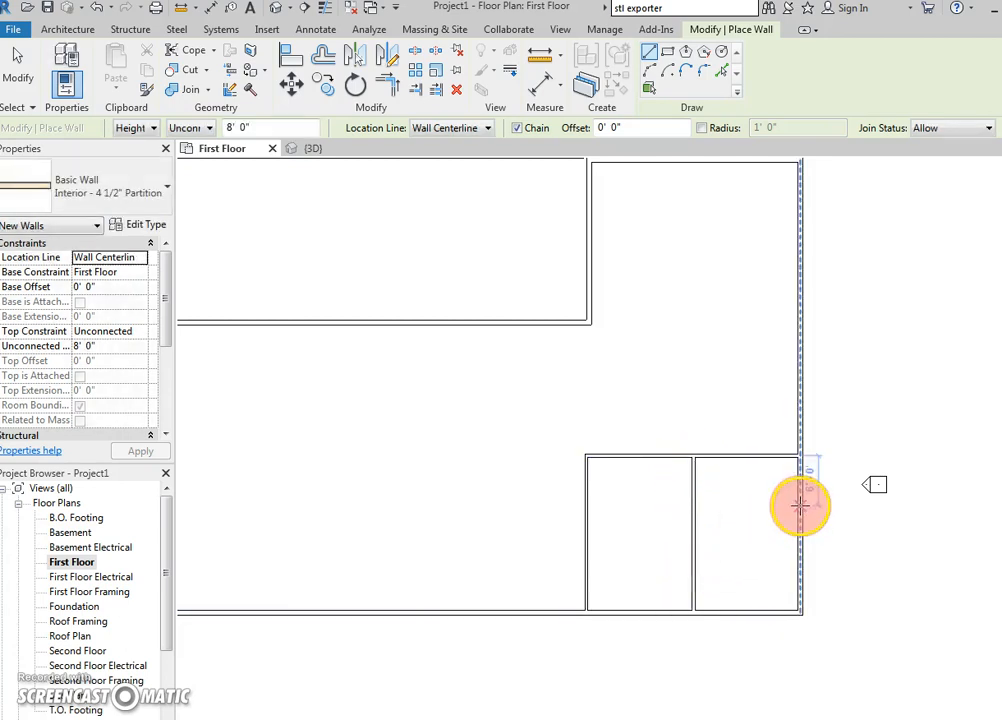
Draw L-shaped closet partitions about 9'-0" long in the upper outer corner of each room, then finish wall placement
{"action": "left_click", "coordinate": [795, 482]}
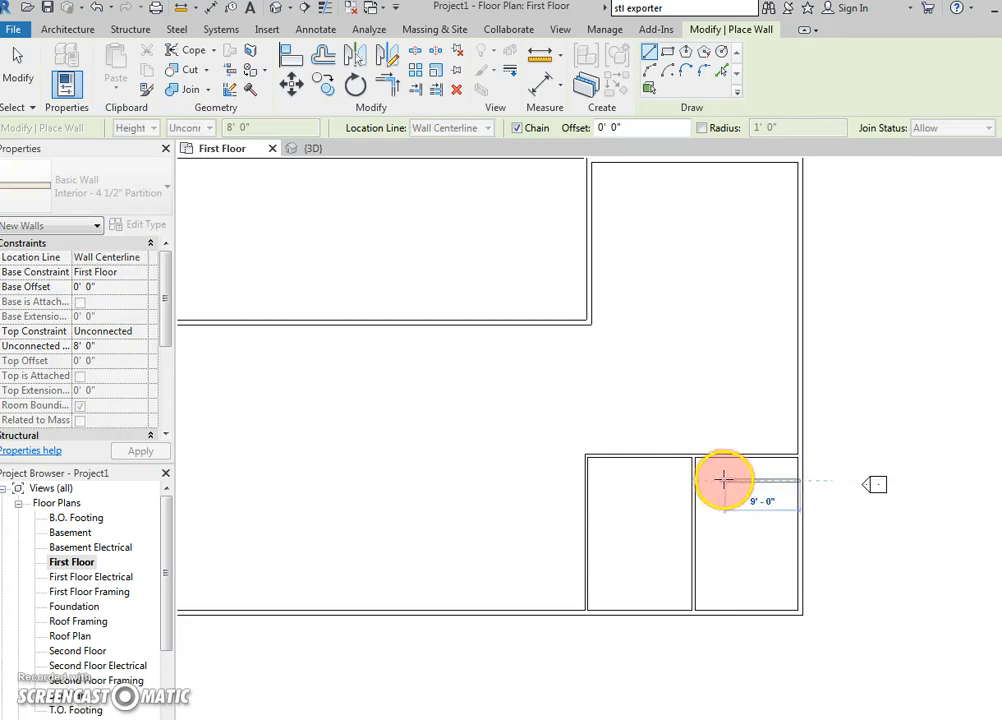
{"action": "left_click", "coordinate": [725, 468]}
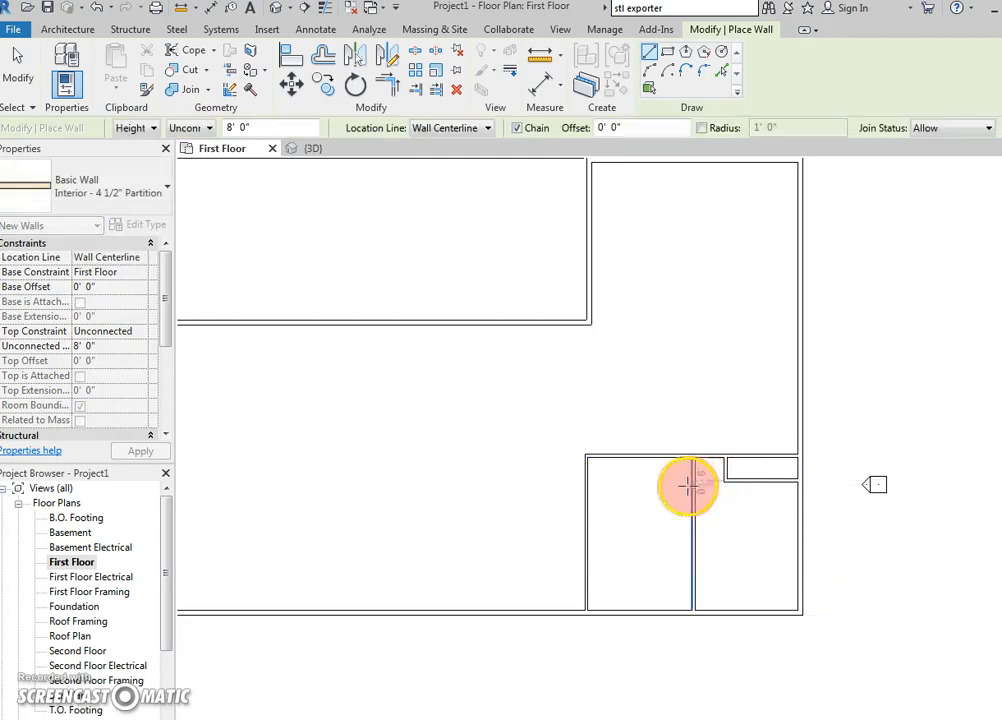
{"action": "key", "text": "Escape"}
{"action": "left_click", "coordinate": [588, 480]}
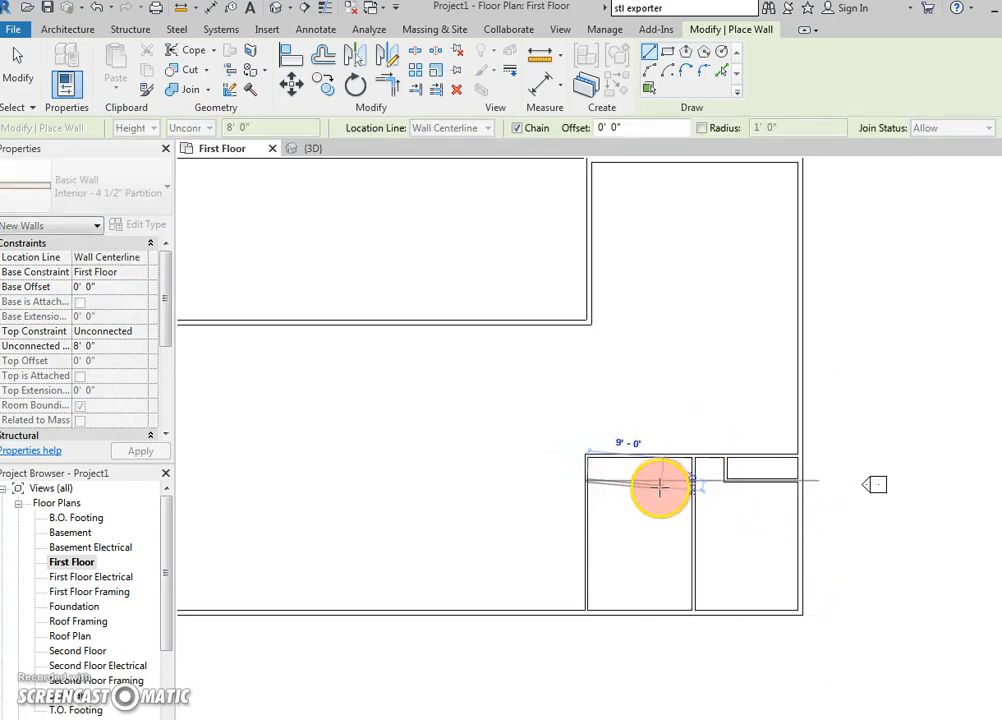
{"action": "left_click", "coordinate": [658, 482]}
{"action": "left_click", "coordinate": [659, 456]}
{"action": "key", "text": "Escape"}
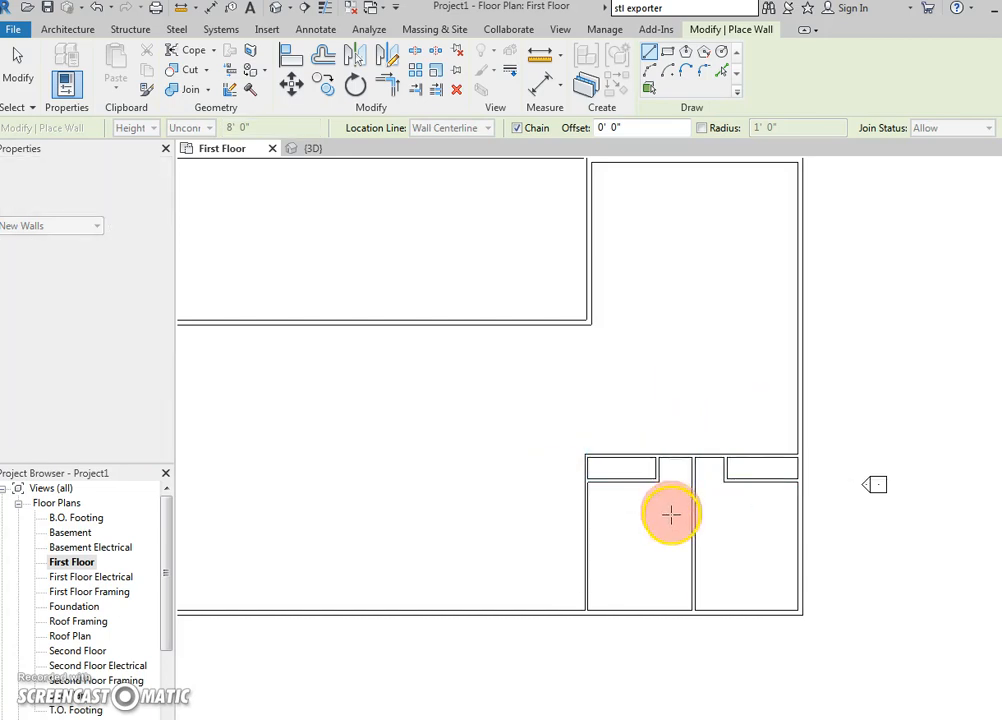
{"action": "middle_click_drag", "start_coordinate": [671, 516], "coordinate": [669, 551]}
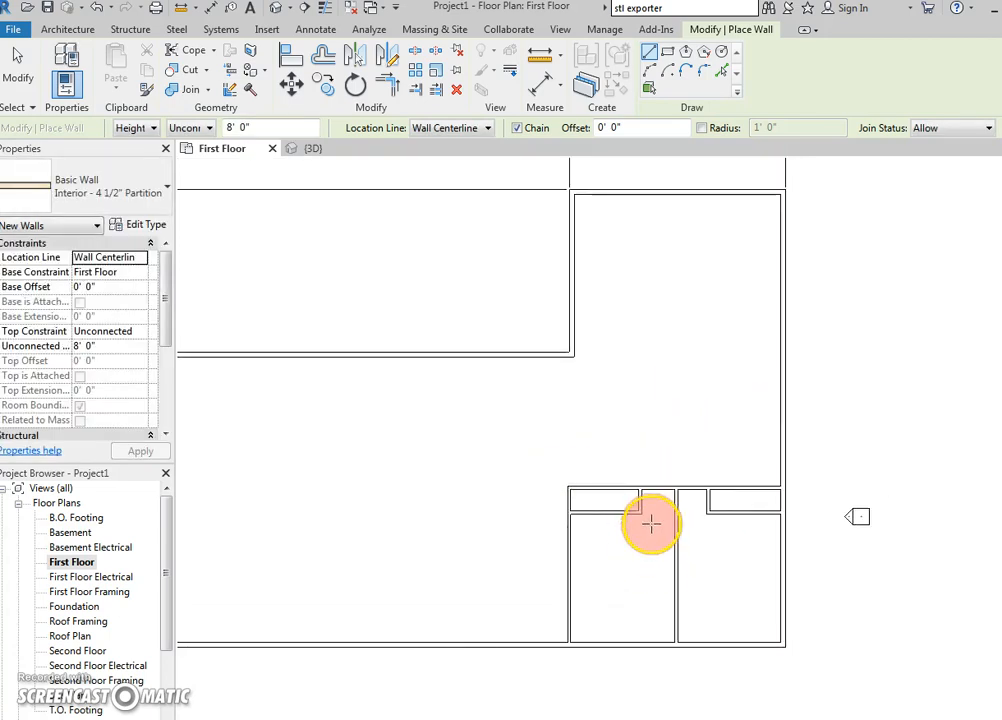
{"action": "key", "text": "Escape"}
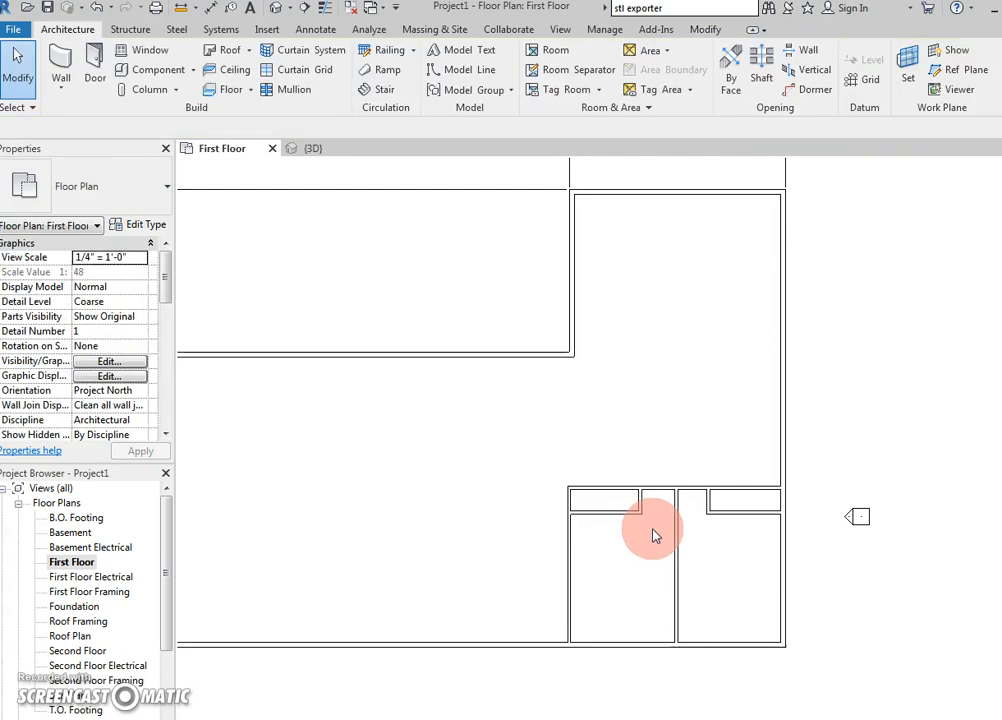
{"action": "scroll", "coordinate": [655, 537], "scroll_direction": "up", "scroll_amount": 1}
{"action": "middle_click_drag", "start_coordinate": [653, 532], "coordinate": [662, 497]}
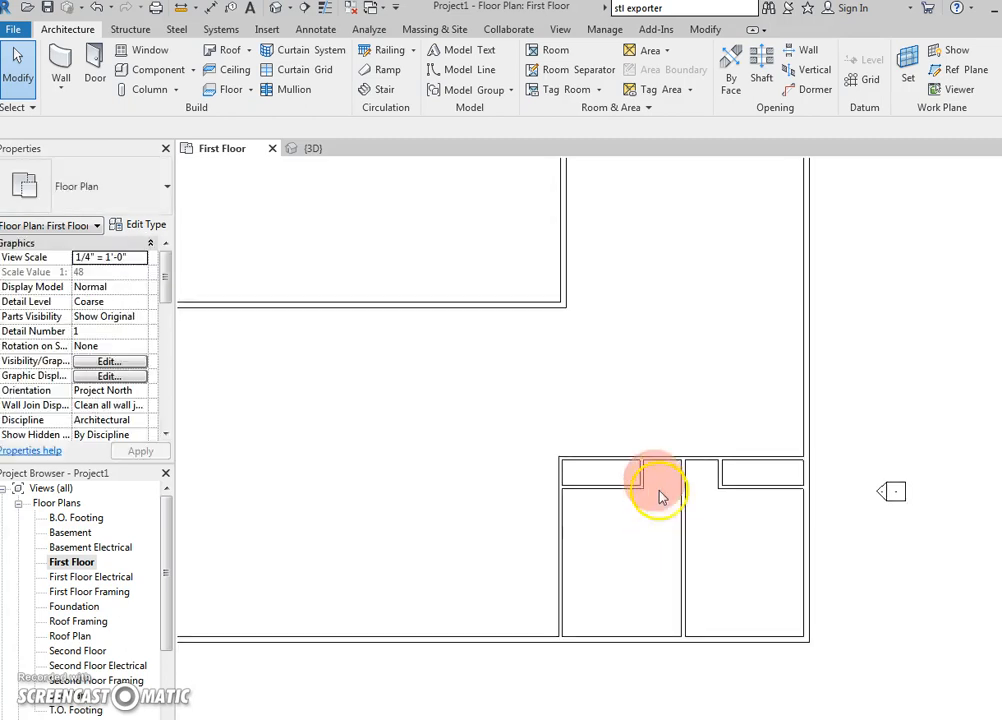
{"action": "left_click", "coordinate": [213, 9]}
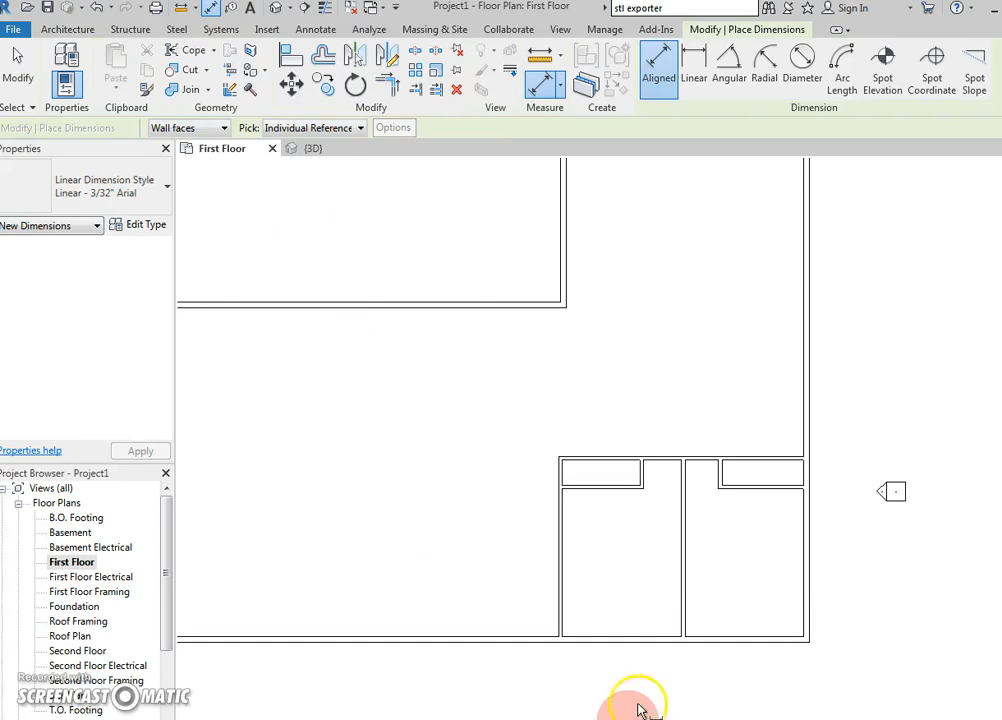
{"action": "left_click", "coordinate": [765, 640]}
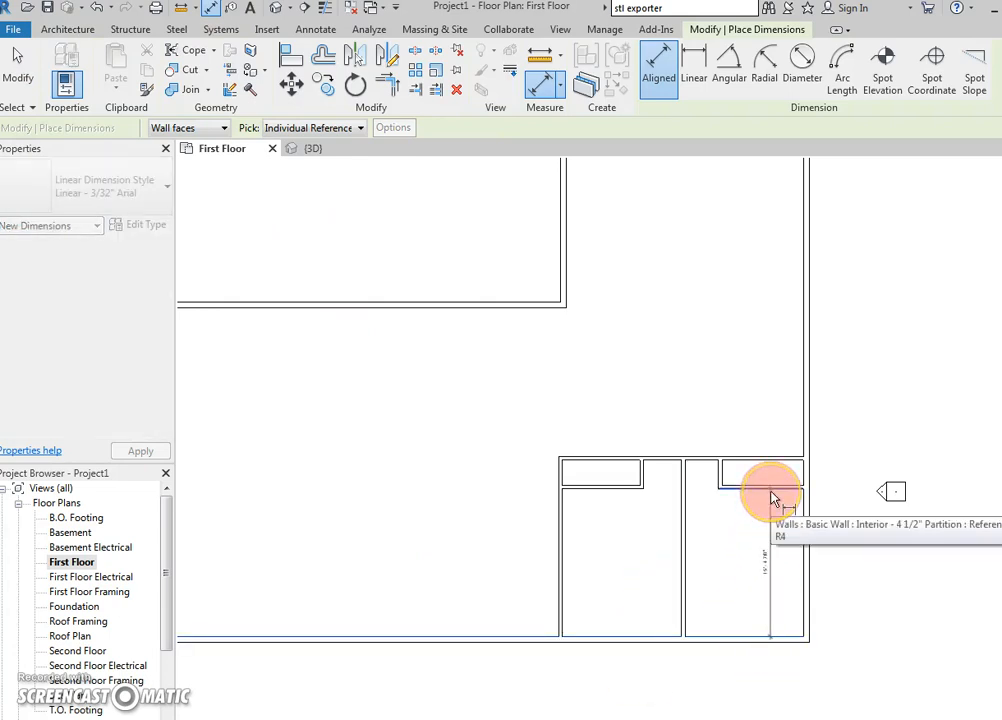
{"action": "scroll", "coordinate": [771, 500], "scroll_direction": "up", "scroll_amount": 1}
{"action": "left_click", "coordinate": [771, 492]}
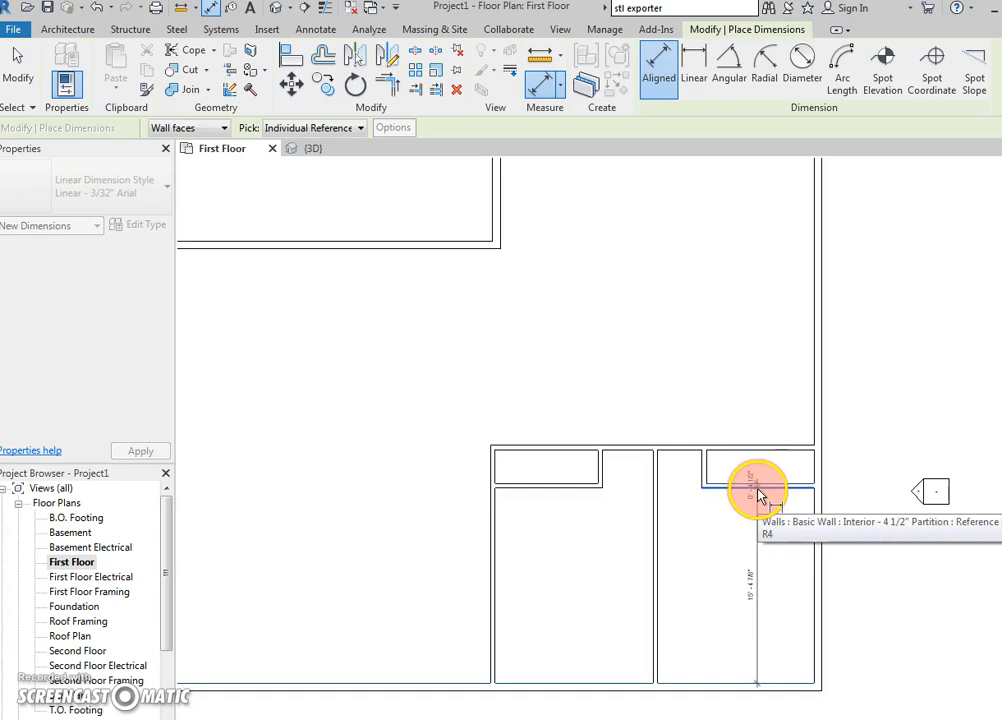
{"action": "scroll", "coordinate": [758, 500], "scroll_direction": "down", "scroll_amount": 1}
{"action": "key", "text": "Escape"}
{"action": "key", "text": "Escape"}
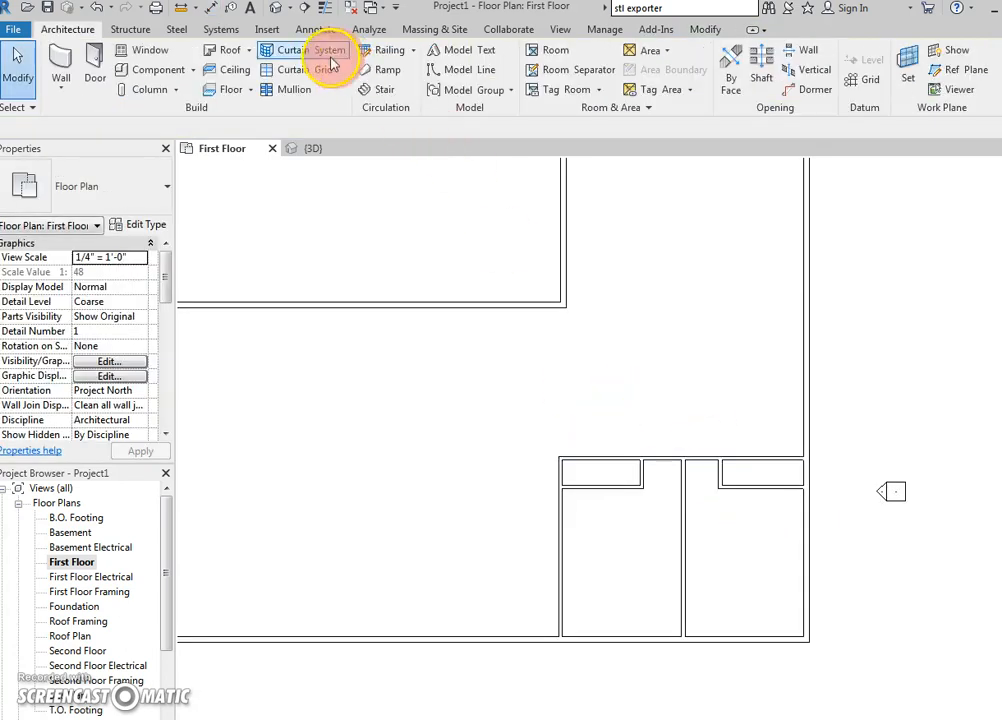
Dimension the right-hand room's depth from exterior wall to closet wall, and the closet's depth in line with it
{"action": "left_click", "coordinate": [210, 8]}
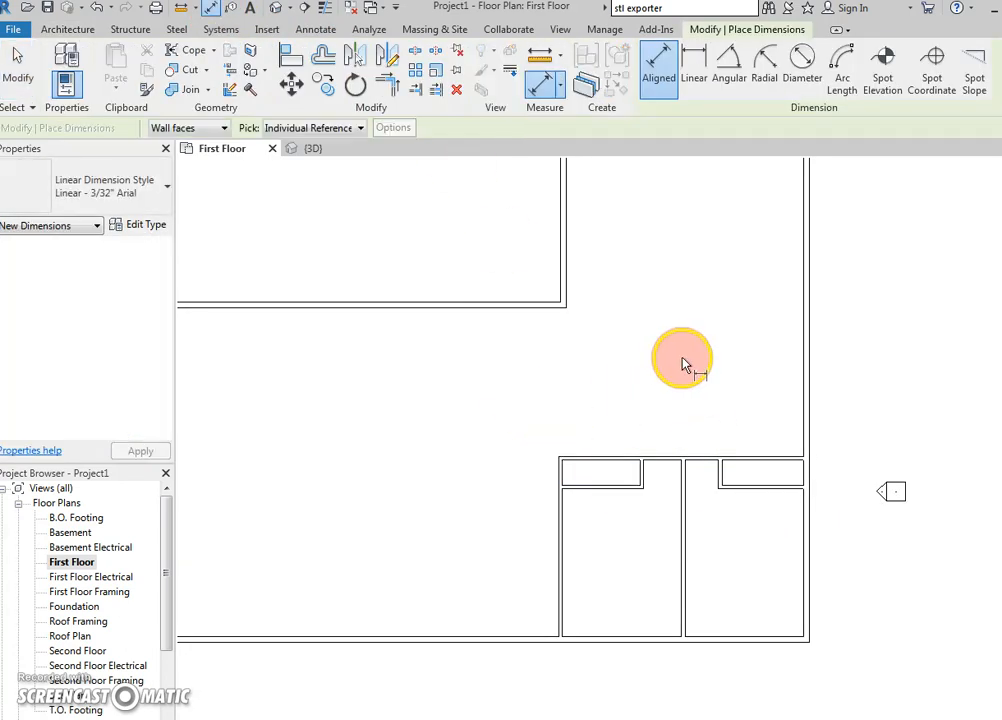
{"action": "left_click", "coordinate": [767, 635]}
{"action": "left_click", "coordinate": [767, 490]}
{"action": "left_click", "coordinate": [765, 519]}
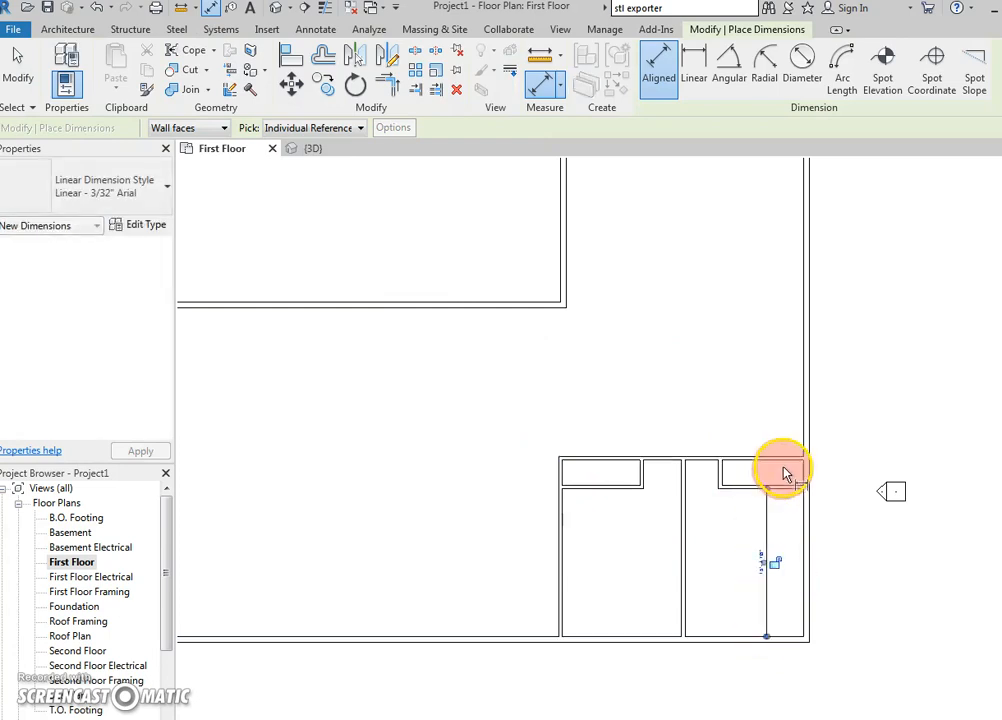
{"action": "left_click", "coordinate": [785, 485]}
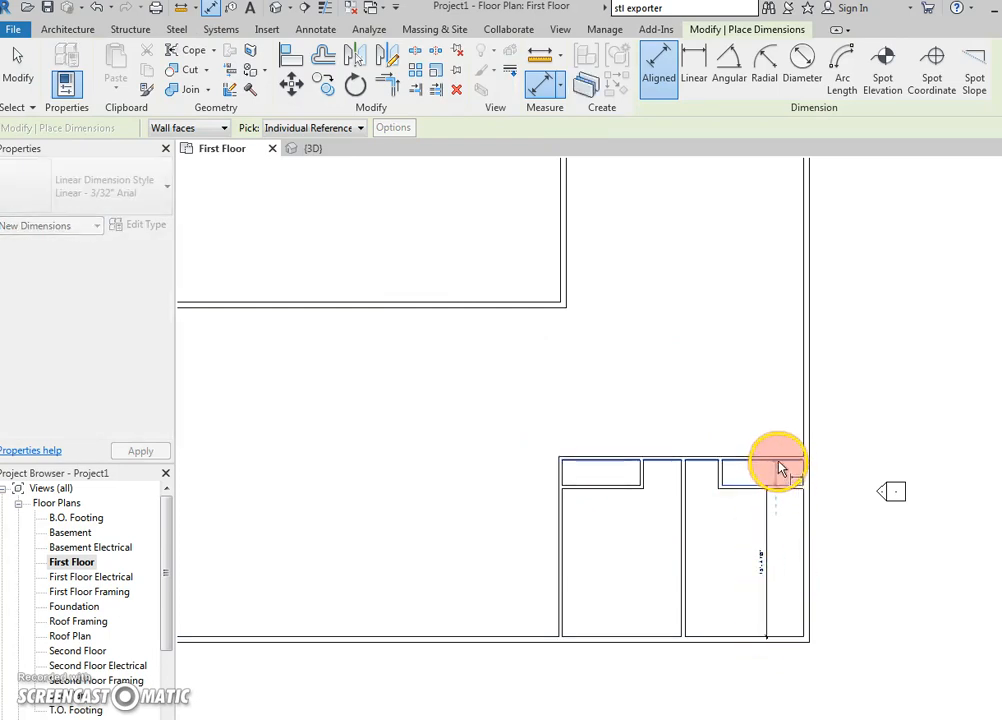
{"action": "left_click", "coordinate": [778, 460]}
{"action": "left_click", "coordinate": [766, 466]}
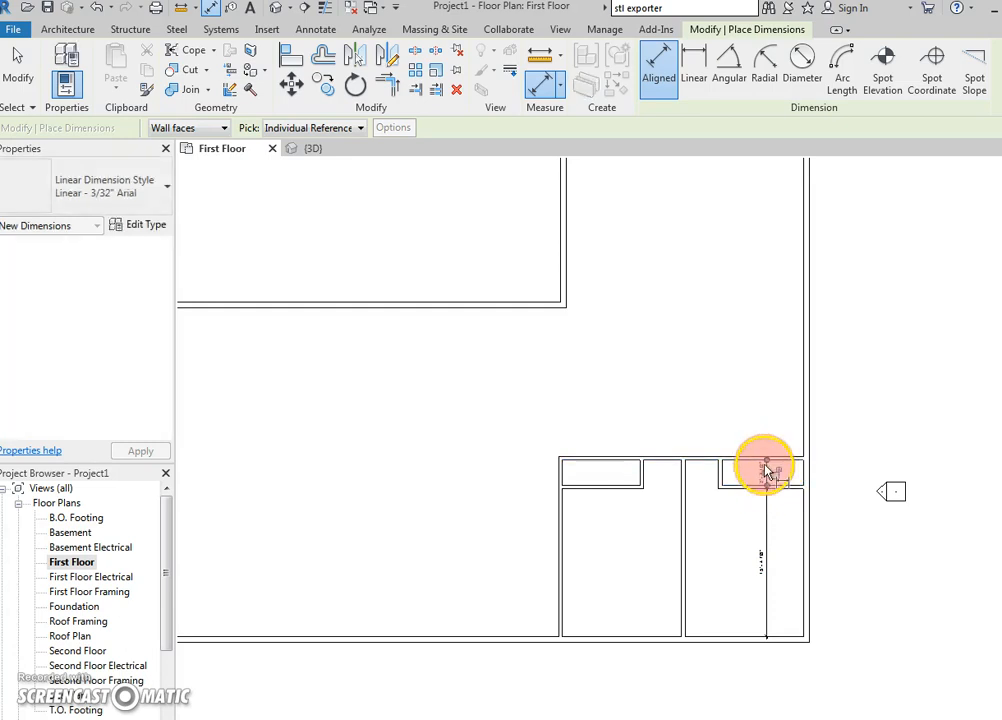
Dimension the right-hand room's width between the exterior wall's inner face and the dividing partition
{"action": "left_click", "coordinate": [801, 543]}
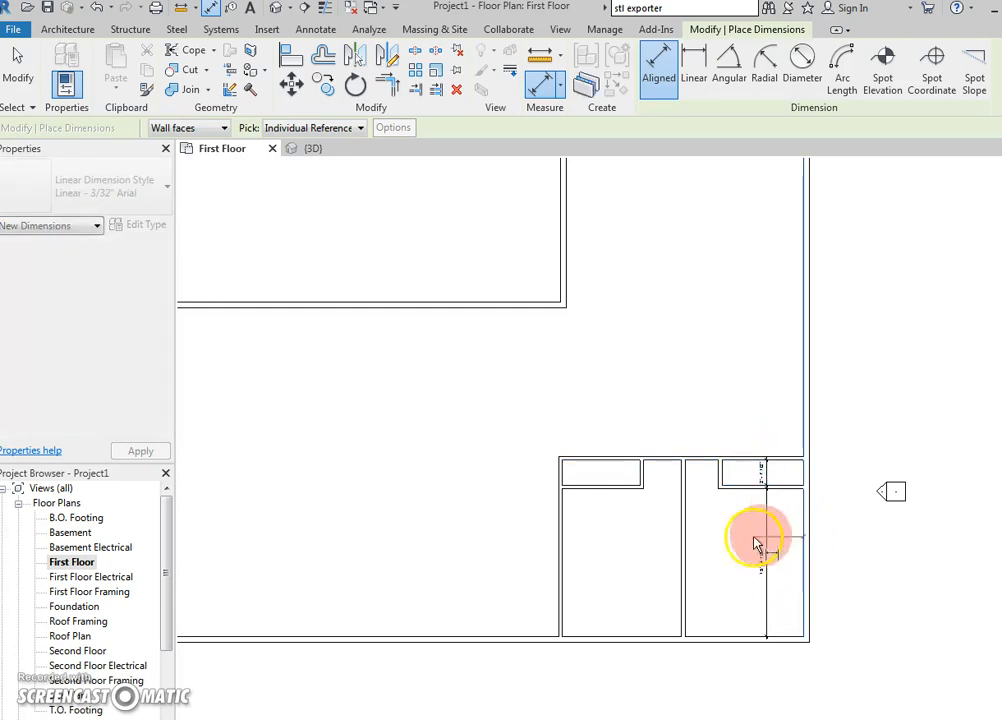
{"action": "left_click", "coordinate": [687, 543]}
{"action": "left_click", "coordinate": [698, 544]}
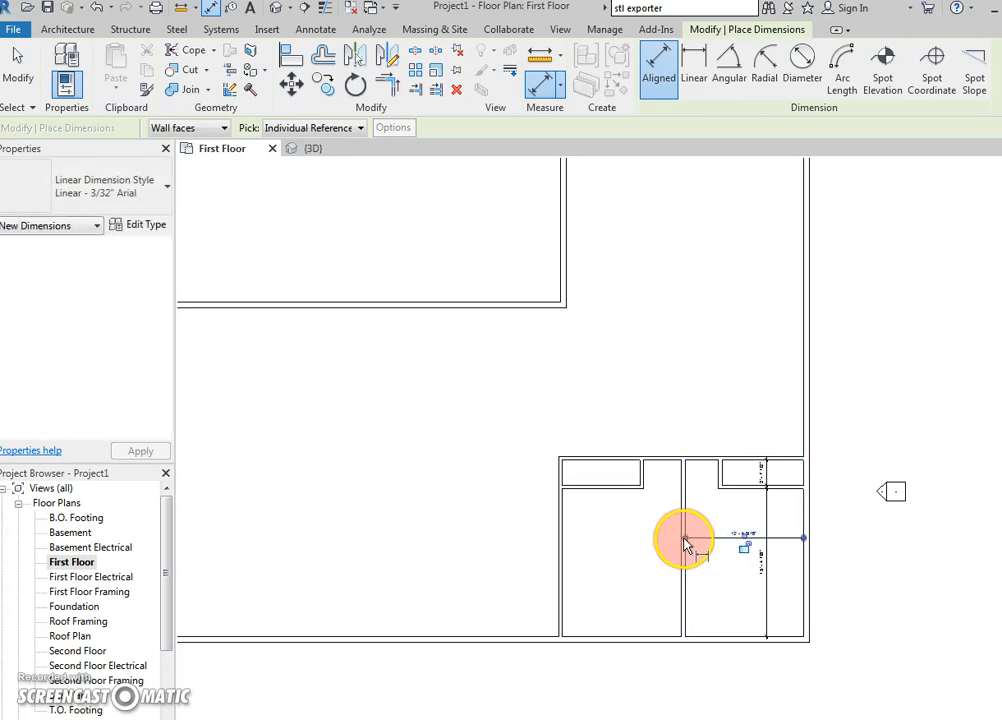
Dimension the left-hand room's width between the dividing partition and its outer partition, and the depth of its closet
{"action": "scroll", "coordinate": [685, 542], "scroll_direction": "up", "scroll_amount": 1}
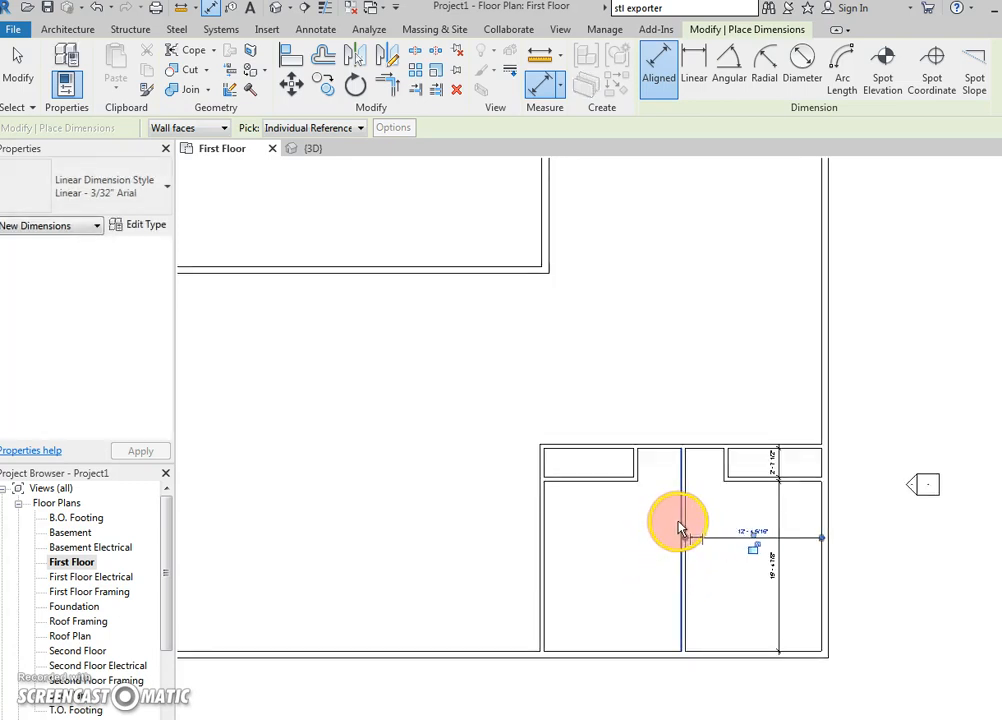
{"action": "left_click", "coordinate": [680, 530]}
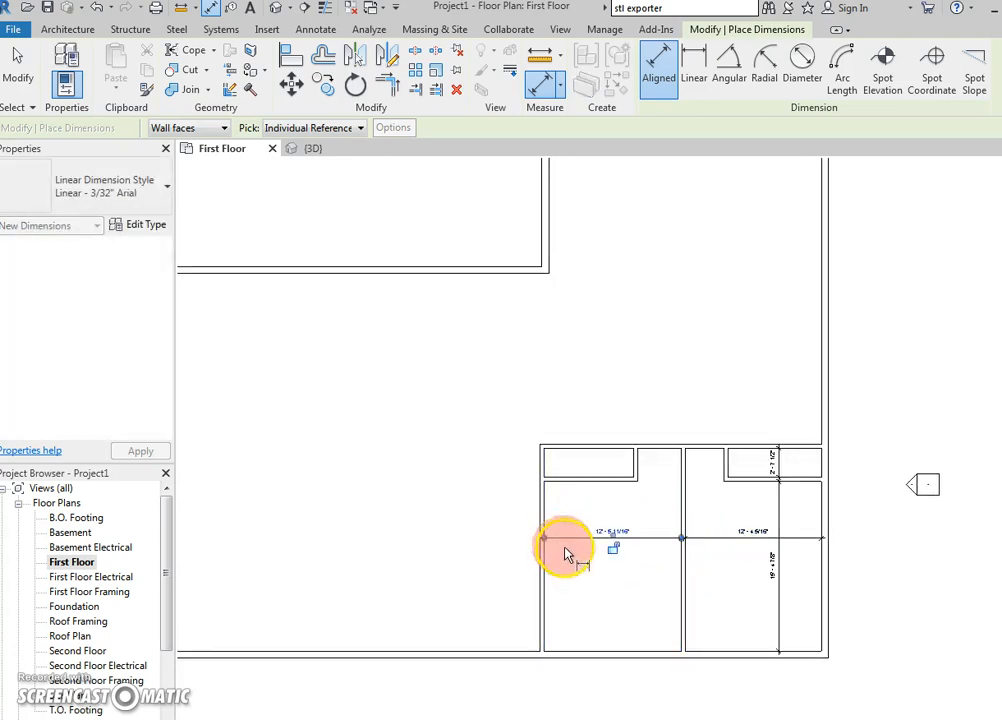
{"action": "left_click", "coordinate": [596, 448]}
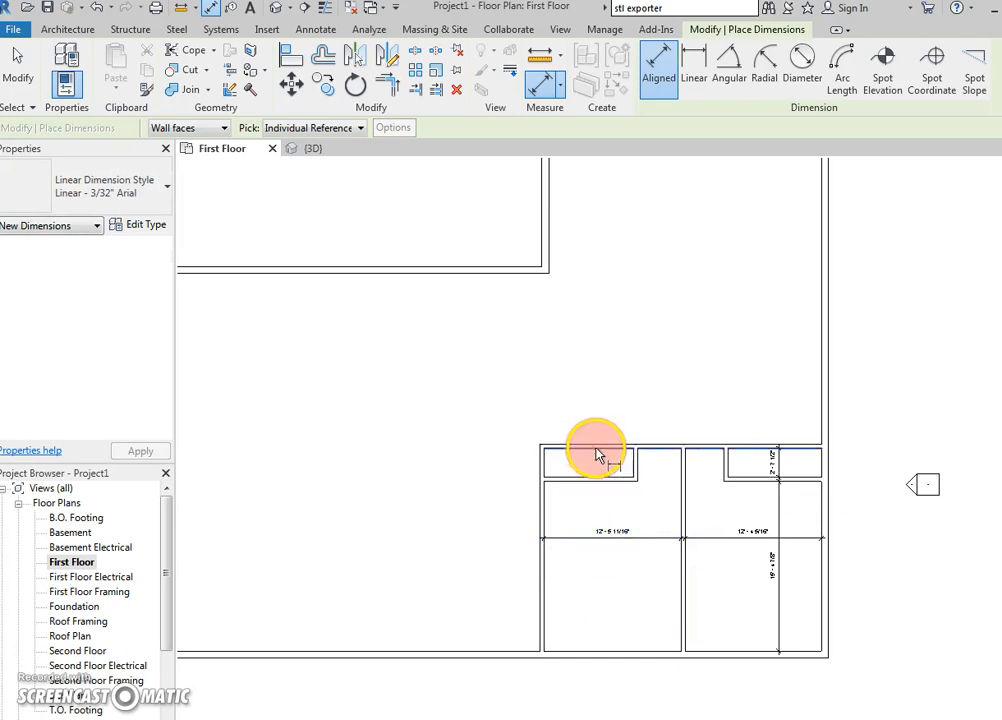
{"action": "left_click", "coordinate": [600, 481]}
{"action": "left_click", "coordinate": [599, 470]}
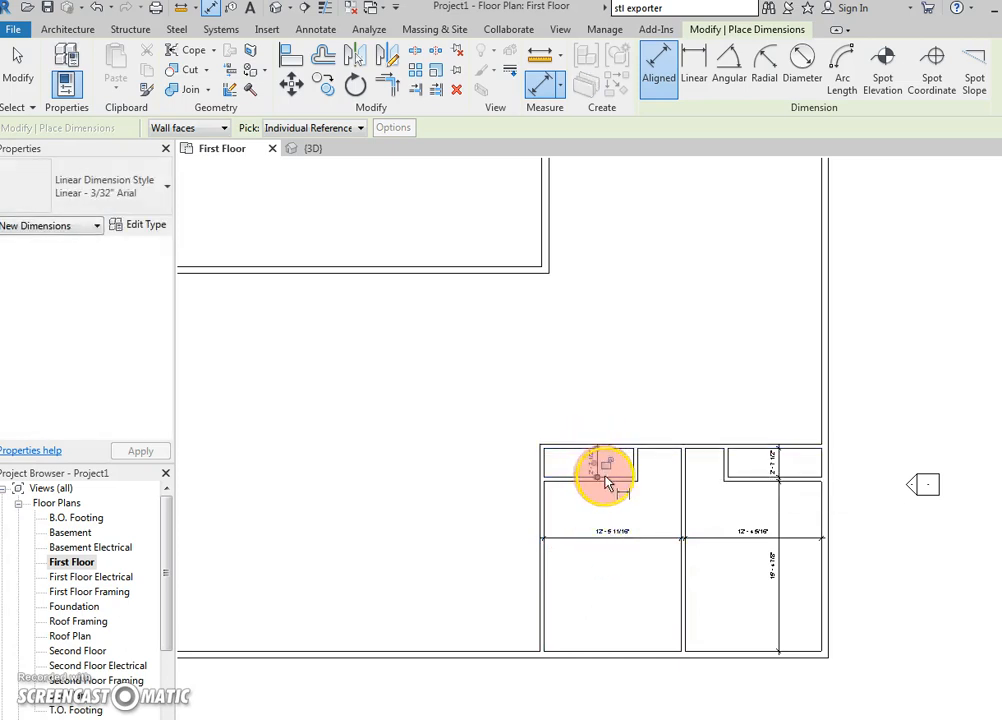
Dimension the left-hand room's depth from closet wall to exterior wall, in line with the closet dimension, and finish dimensioning
{"action": "left_click", "coordinate": [612, 508]}
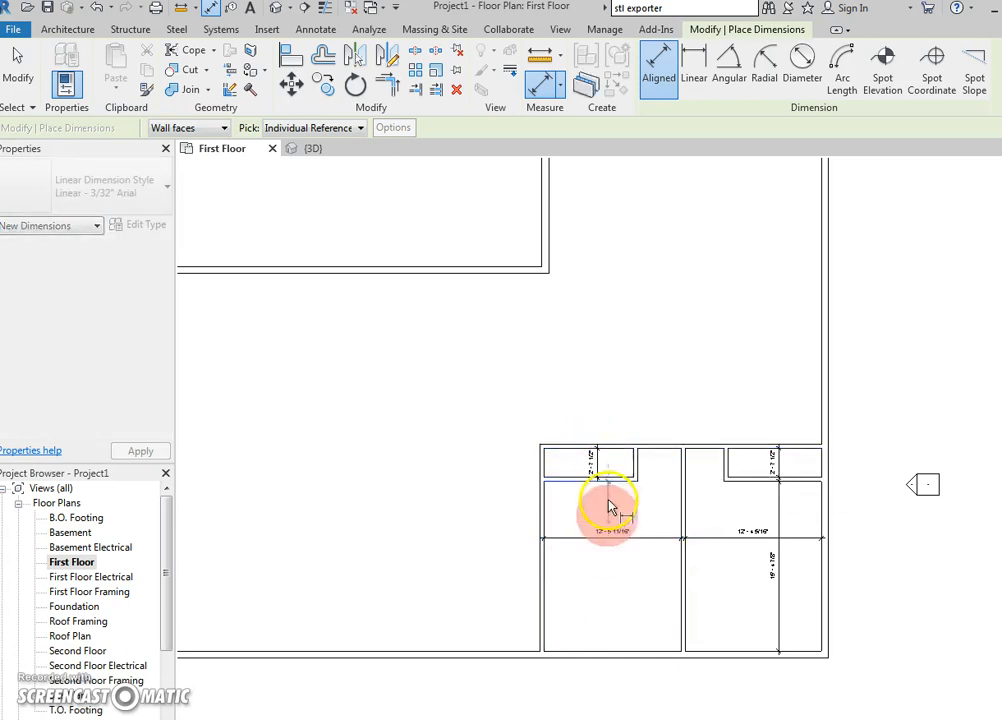
{"action": "left_click", "coordinate": [596, 635]}
{"action": "key", "text": "Escape"}
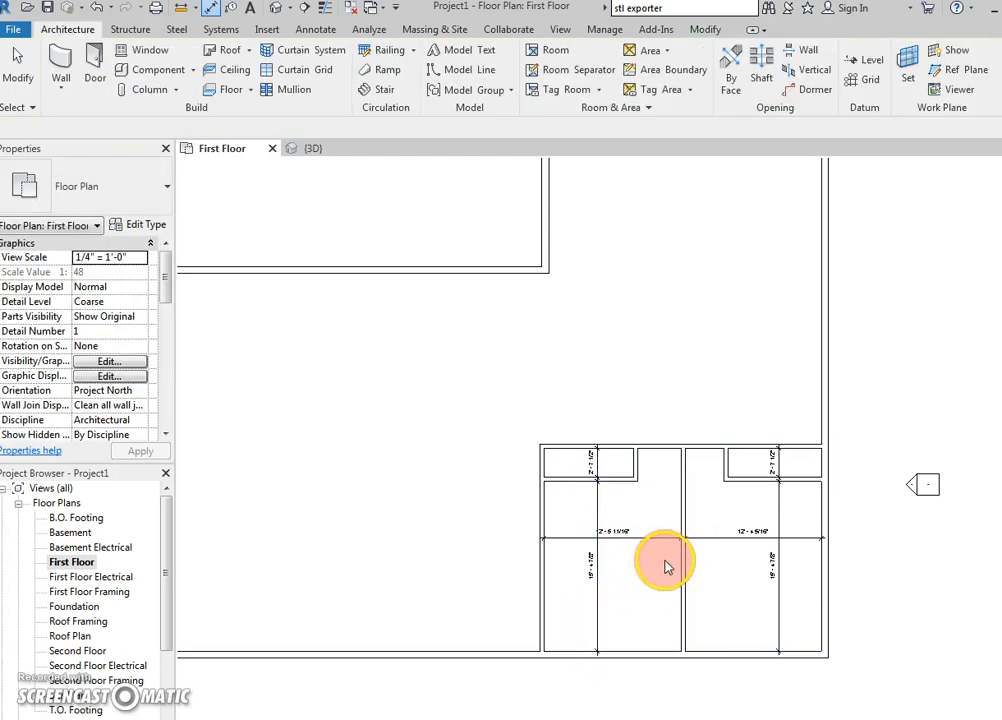
Examine how the left-hand room's outer partition lines up with the vertical exterior wall above it
{"action": "scroll", "coordinate": [653, 580], "scroll_direction": "up", "scroll_amount": 2}
{"action": "middle_click_drag", "start_coordinate": [655, 583], "coordinate": [631, 497]}
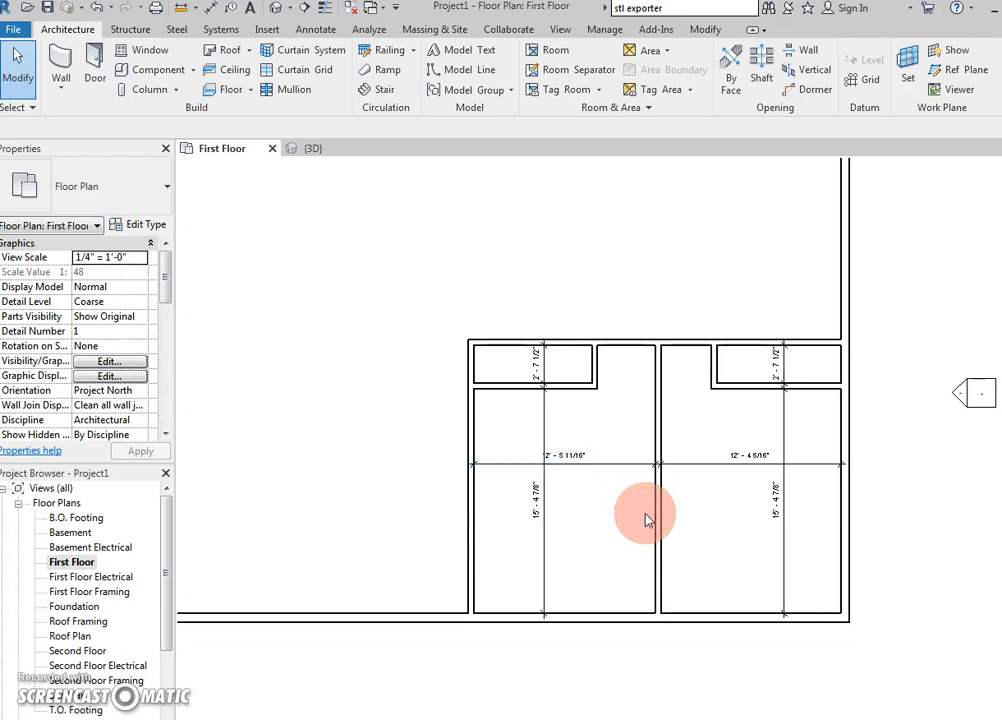
{"action": "scroll", "coordinate": [646, 520], "scroll_direction": "down", "scroll_amount": 2}
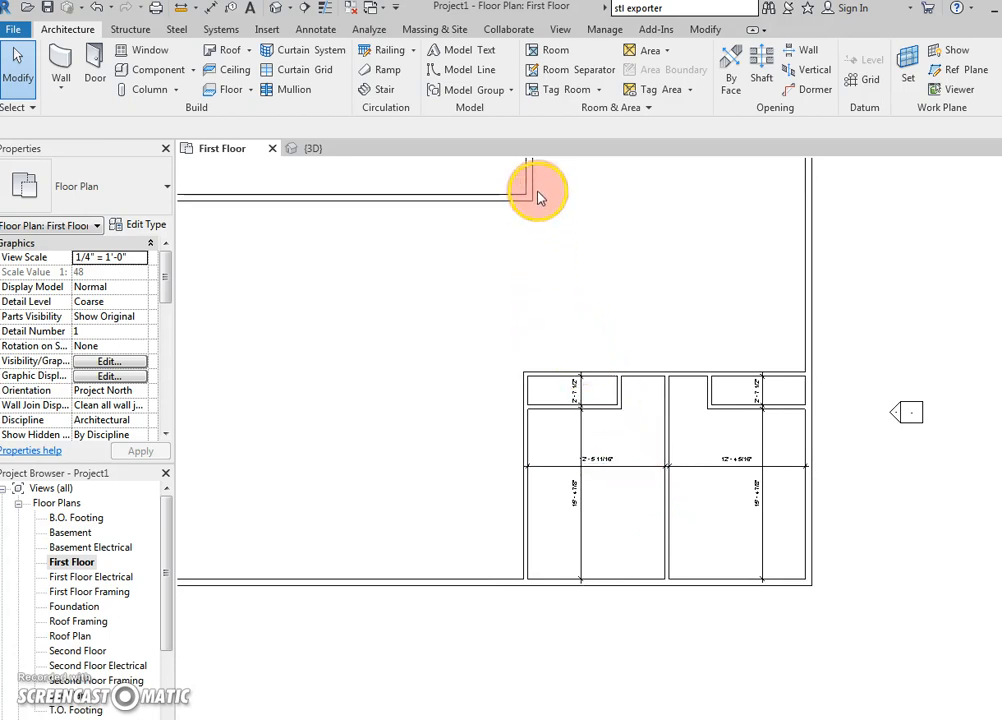
{"action": "middle_click_drag", "start_coordinate": [530, 179], "coordinate": [532, 286]}
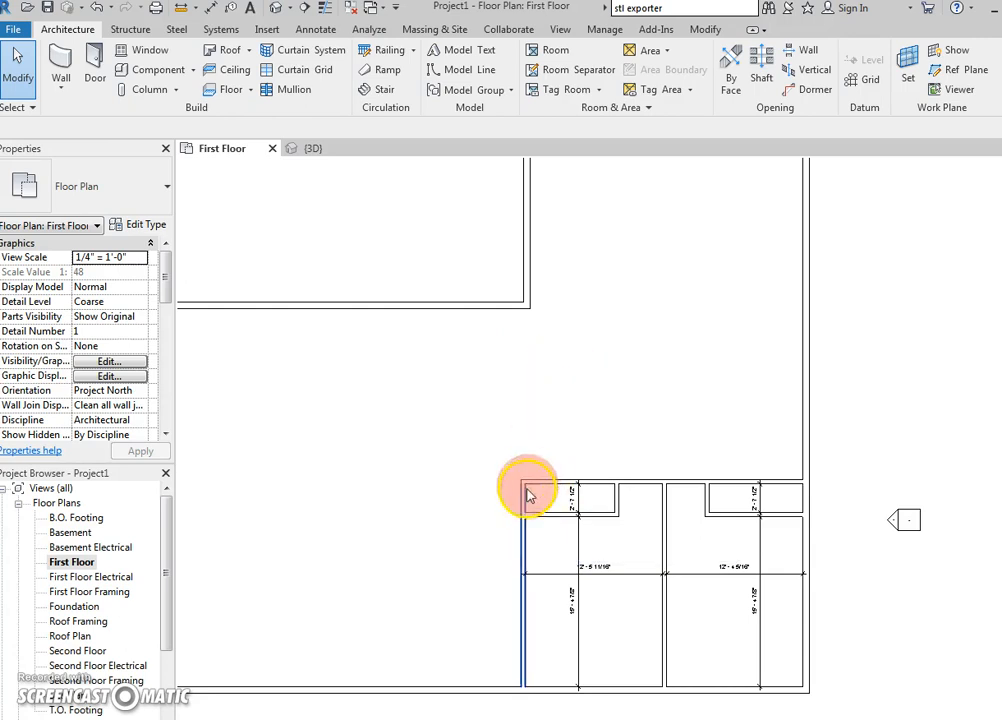
{"action": "left_click", "coordinate": [528, 284]}
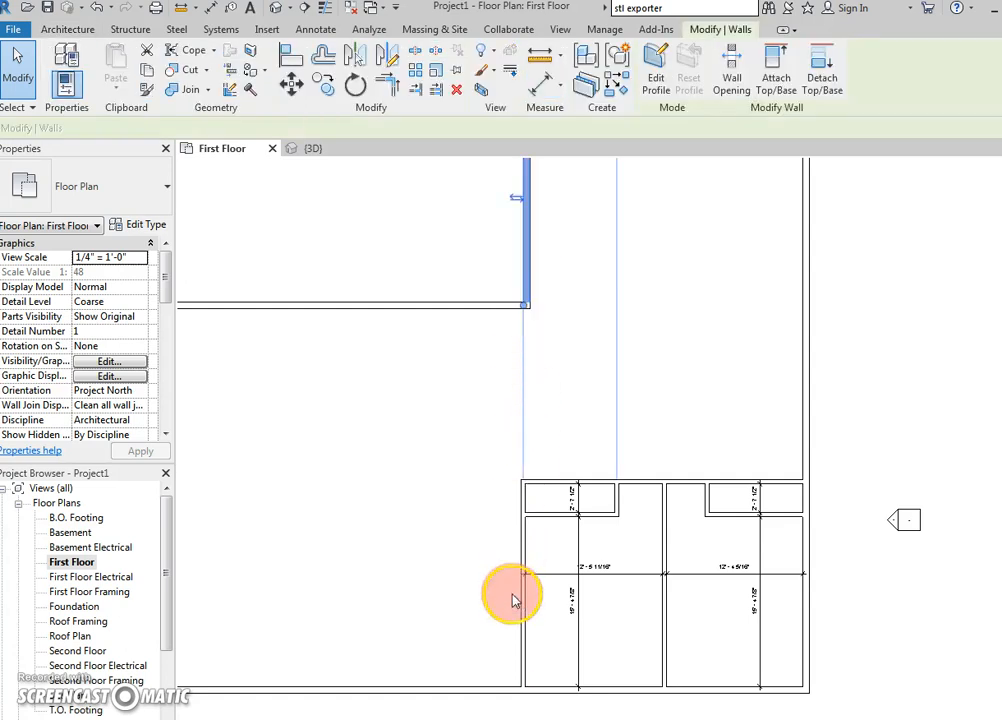
{"action": "left_click", "coordinate": [525, 500]}
{"action": "left_click", "coordinate": [537, 391]}
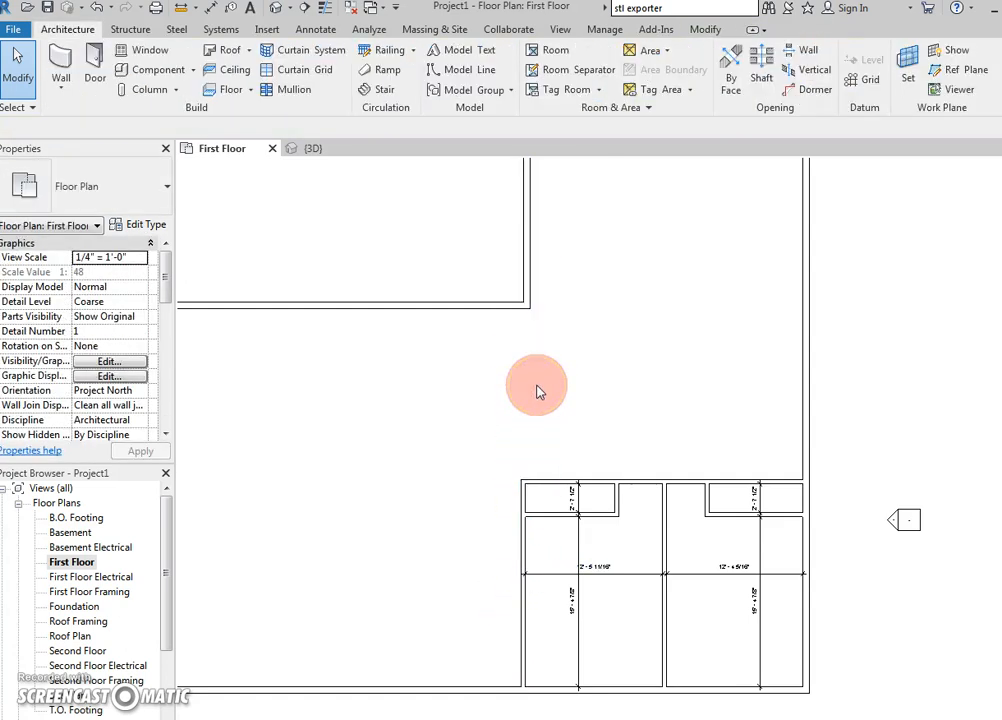
{"action": "left_click", "coordinate": [529, 215]}
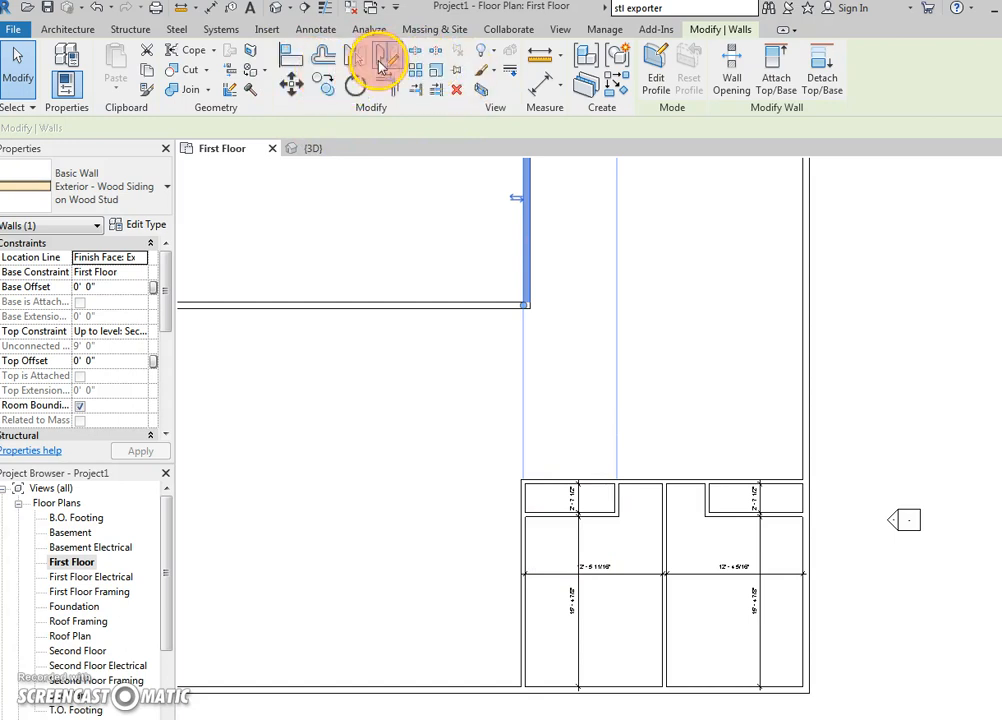
{"action": "left_click", "coordinate": [328, 205]}
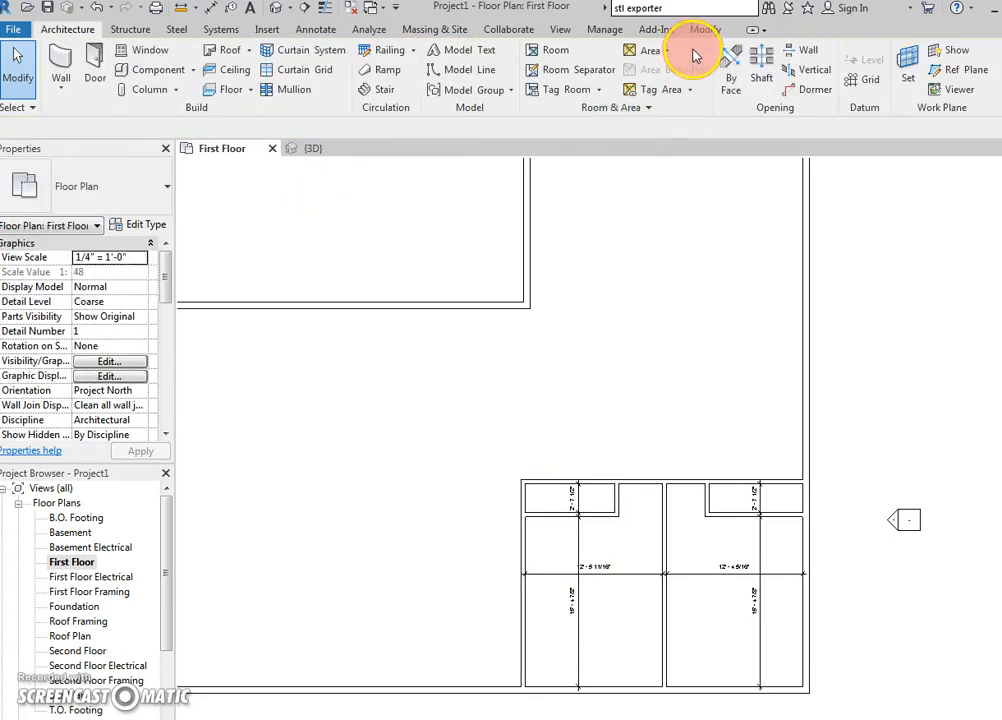
Set the Align tool to prefer wall faces instead of wall centerlines
{"action": "left_click", "coordinate": [704, 30]}
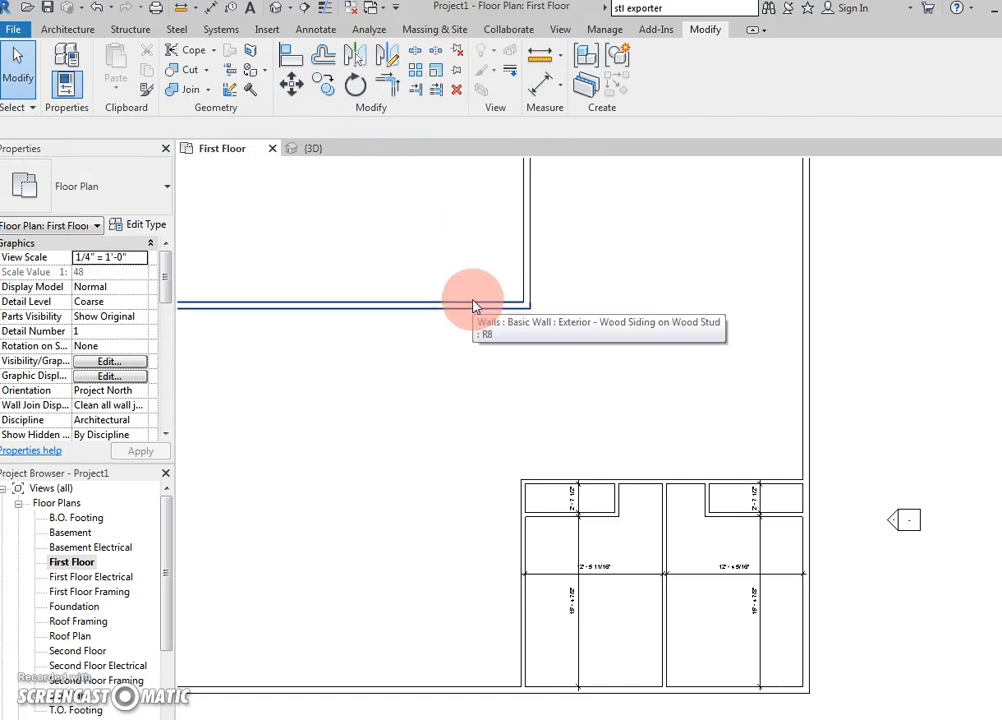
{"action": "left_click", "coordinate": [288, 57]}
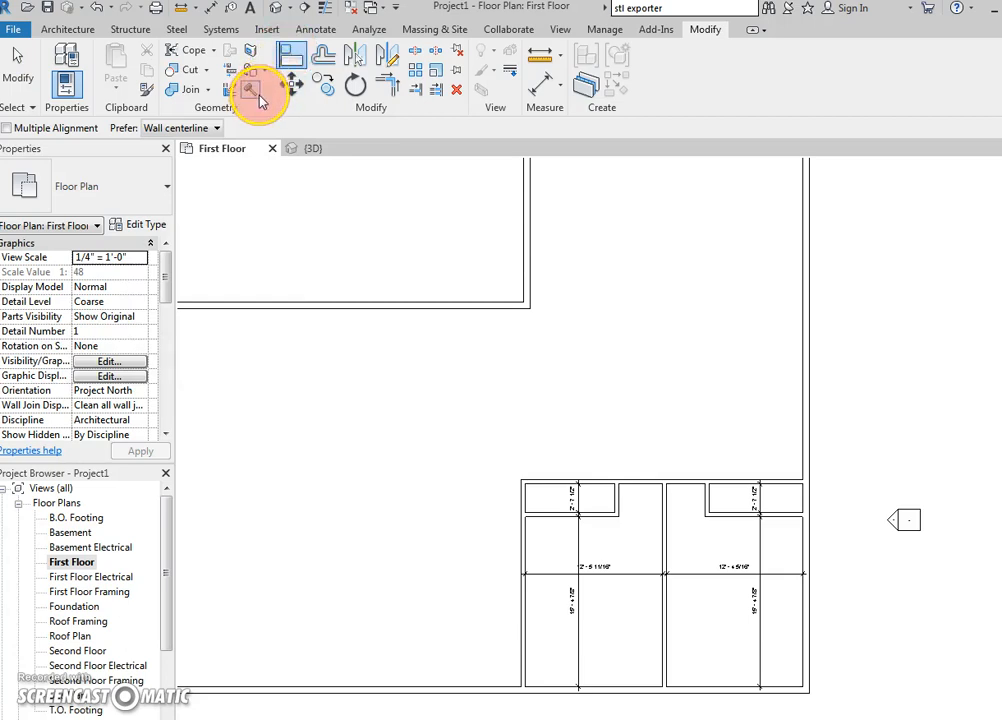
{"action": "left_click", "coordinate": [208, 136]}
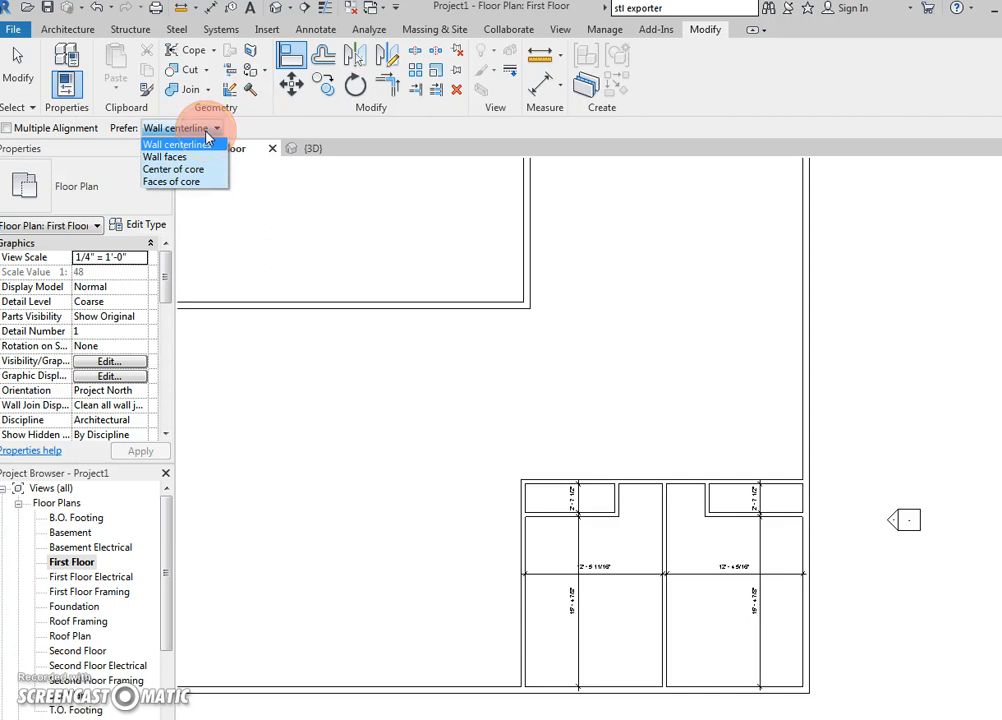
{"action": "left_click", "coordinate": [192, 157]}
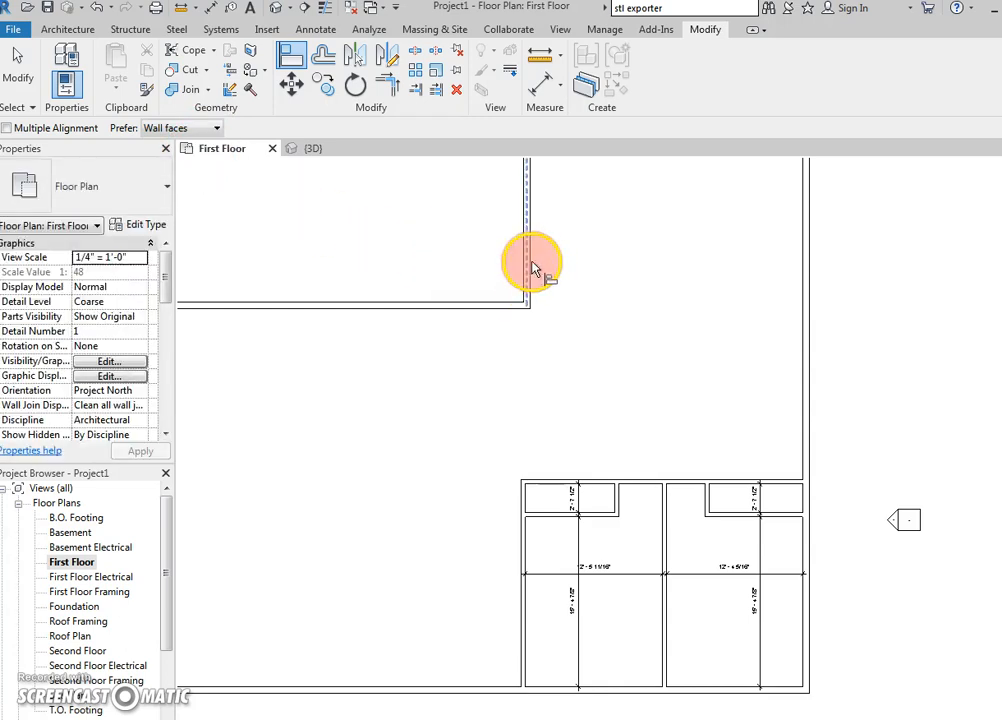
{"action": "right_click", "coordinate": [617, 257]}
{"action": "left_click", "coordinate": [595, 251]}
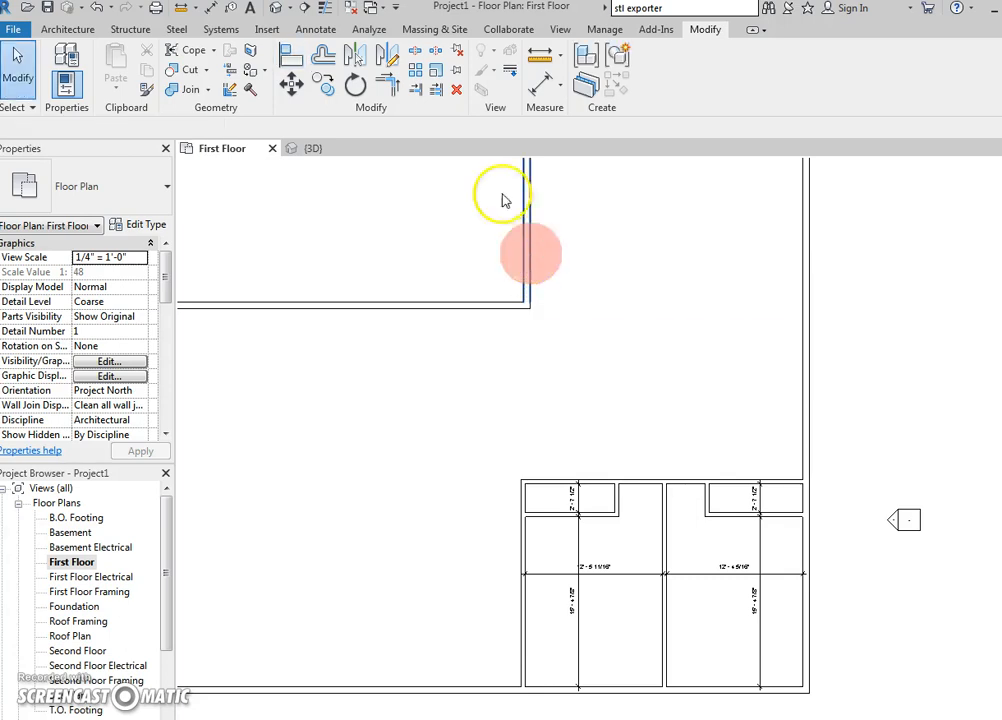
{"action": "left_click", "coordinate": [288, 53]}
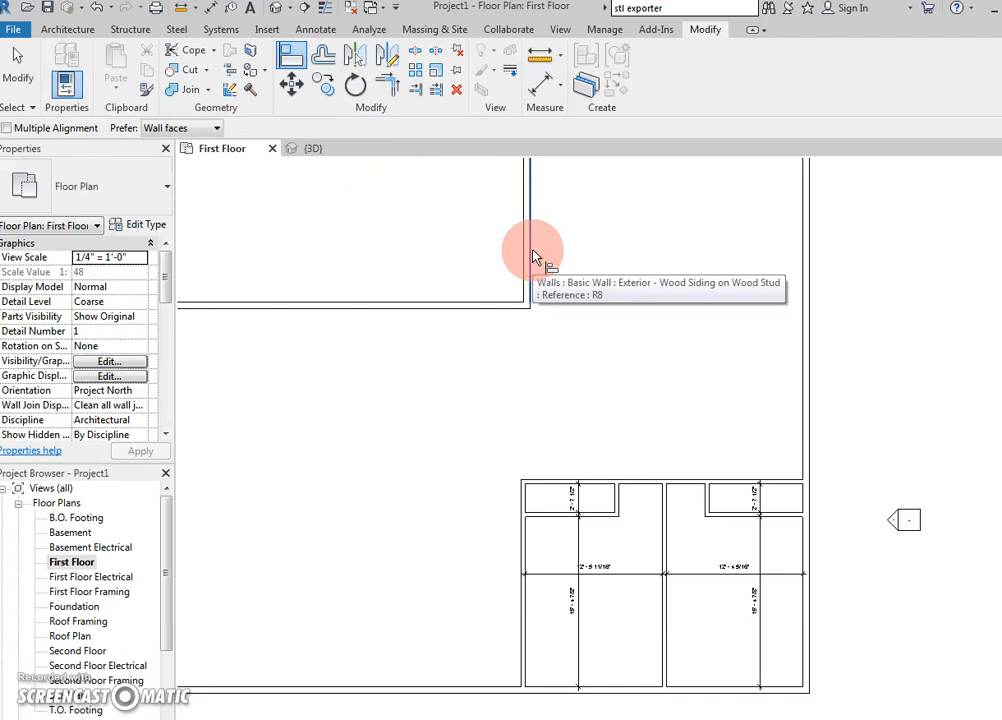
{"action": "key", "text": "Escape"}
{"action": "left_click", "coordinate": [292, 61]}
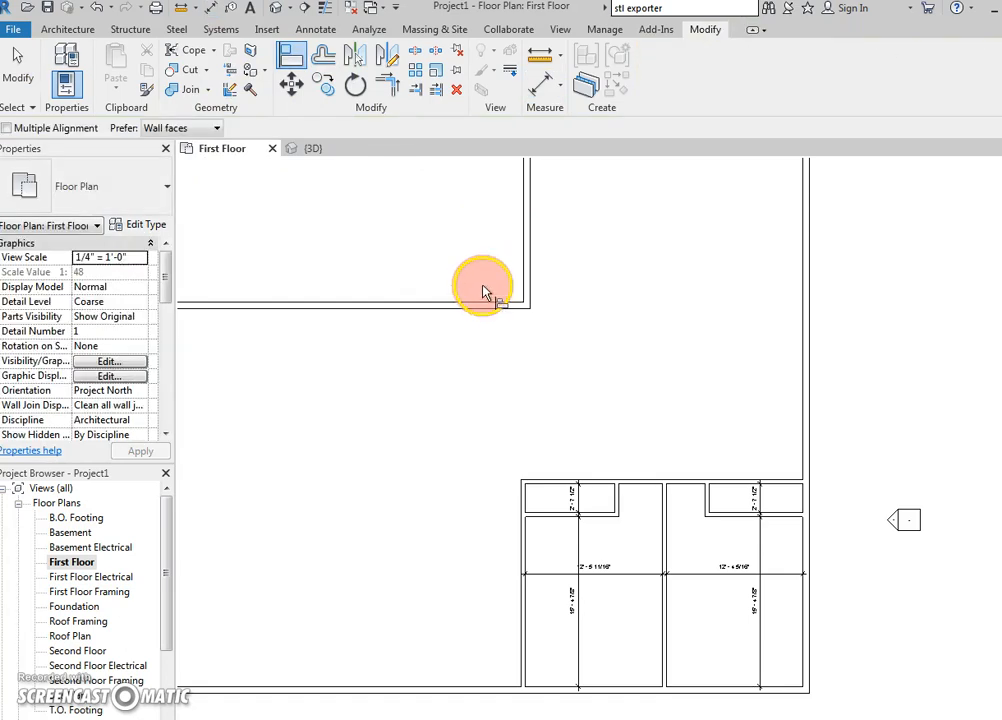
{"action": "key", "text": "Escape"}
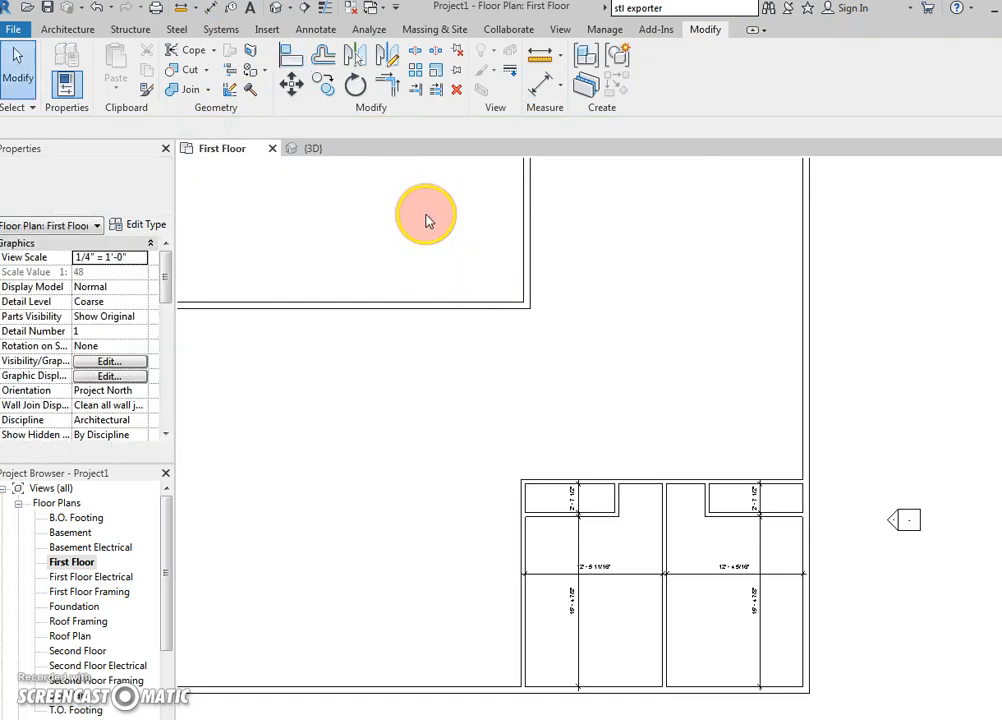
Align the room-side face of the left-hand room's outer partition with the vertical exterior wall's outer face, and lock the alignment
{"action": "left_click", "coordinate": [291, 57]}
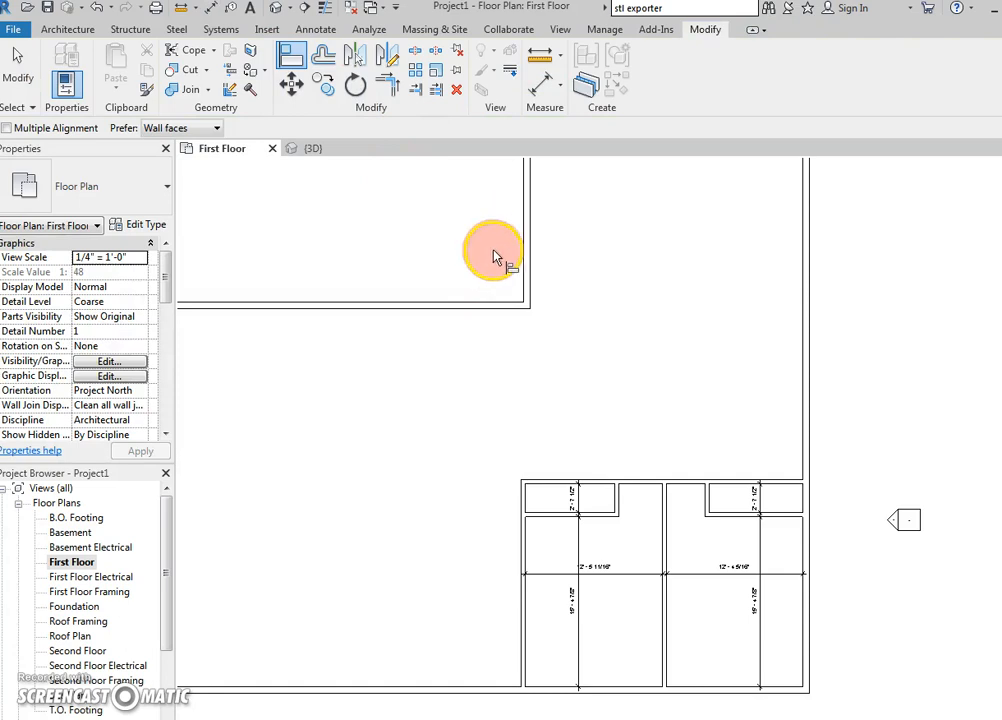
{"action": "left_click", "coordinate": [530, 530]}
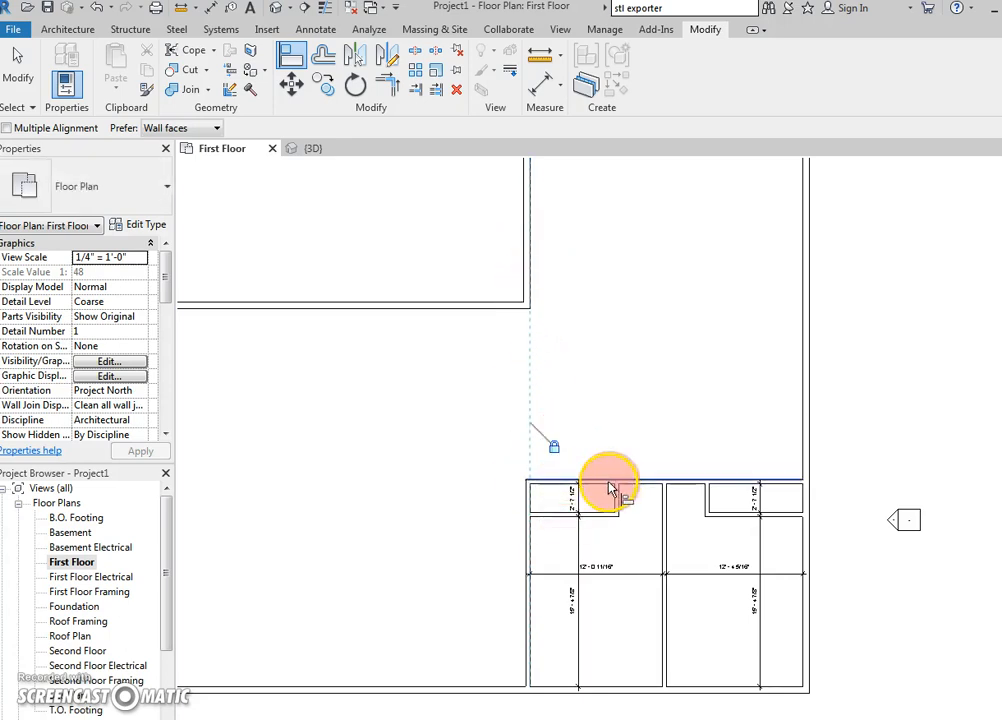
{"action": "key", "text": "Escape"}
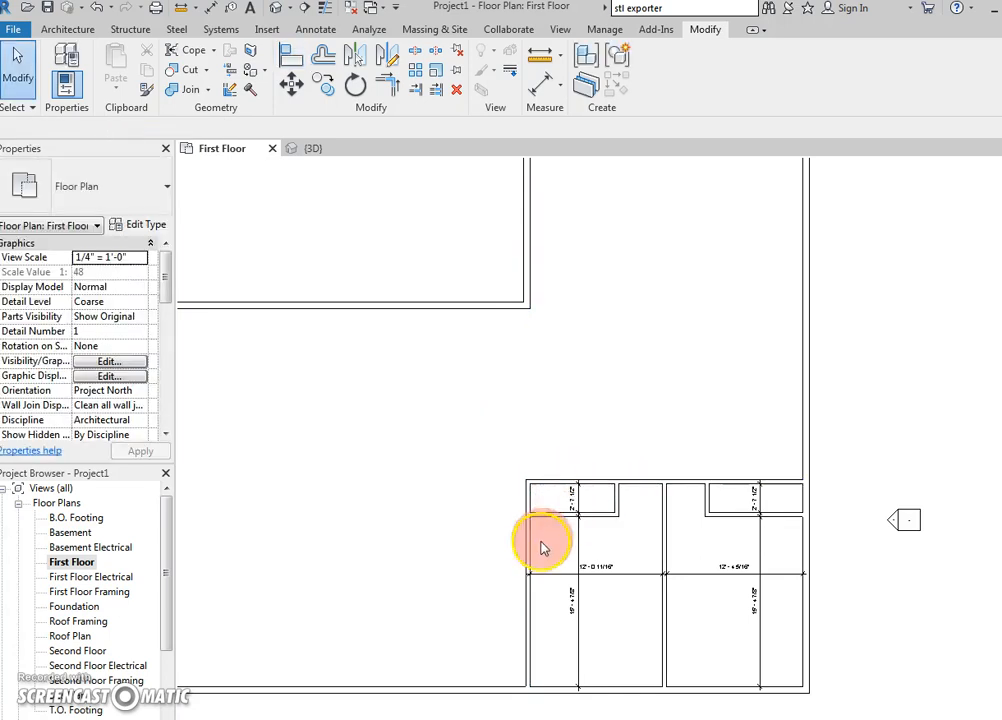
Try moving the locked partition outward to make the left-hand room 18'-0" wide, and undo the move
{"action": "left_click_drag", "start_coordinate": [530, 544], "coordinate": [465, 543]}
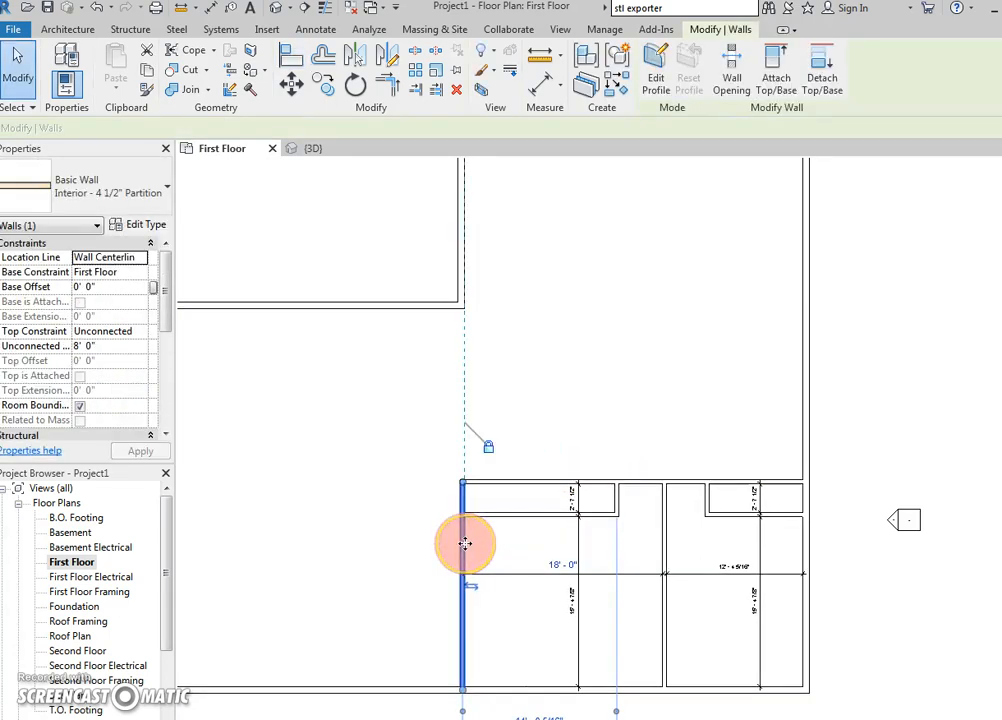
{"action": "left_click", "coordinate": [467, 550]}
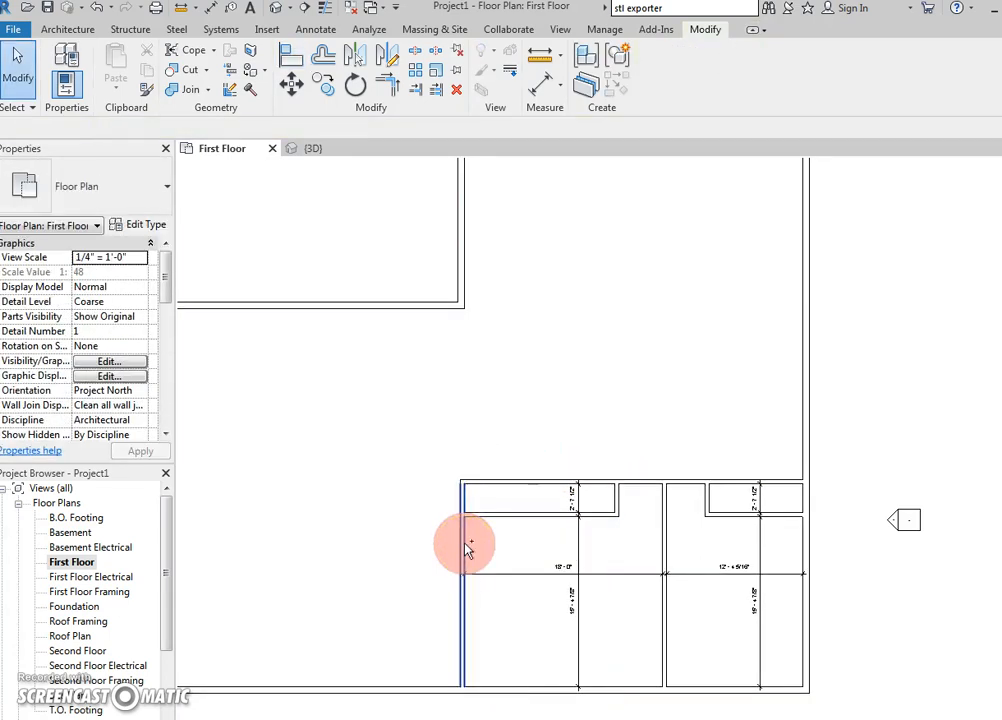
{"action": "key", "text": "ctrl+z"}
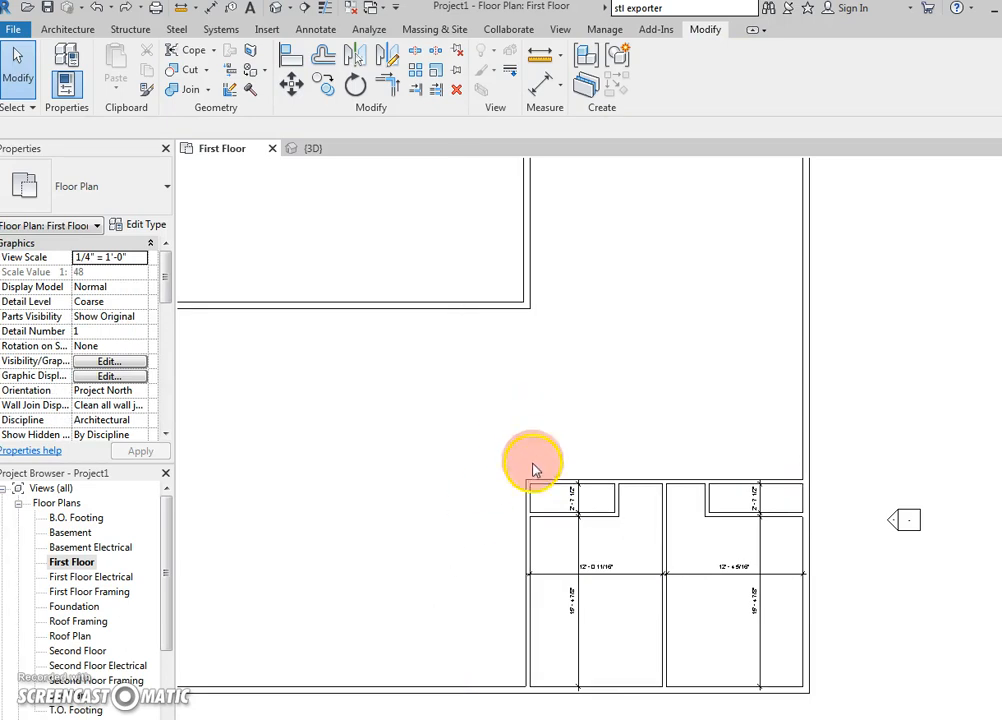
Move the left-hand room's closet wall by setting the room's depth dimension to 13'-0"
{"action": "scroll", "coordinate": [560, 558], "scroll_direction": "up", "scroll_amount": 2}
{"action": "middle_click_drag", "start_coordinate": [561, 561], "coordinate": [514, 485]}
{"action": "scroll", "coordinate": [514, 486], "scroll_direction": "down", "scroll_amount": 1}
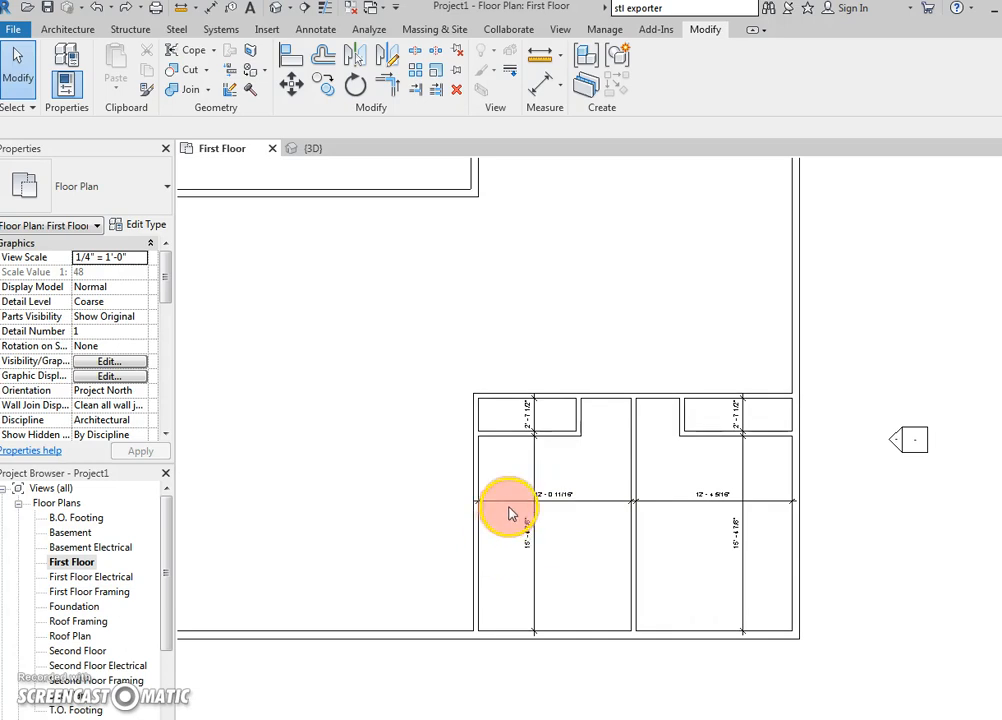
{"action": "scroll", "coordinate": [510, 513], "scroll_direction": "up", "scroll_amount": 1}
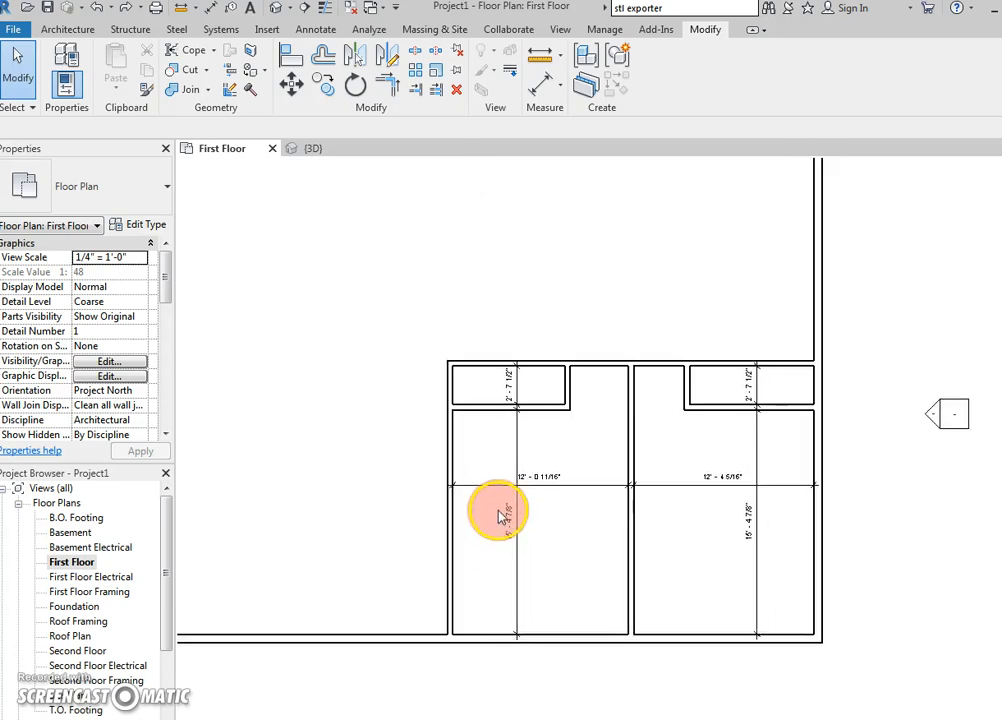
{"action": "left_click", "coordinate": [541, 408]}
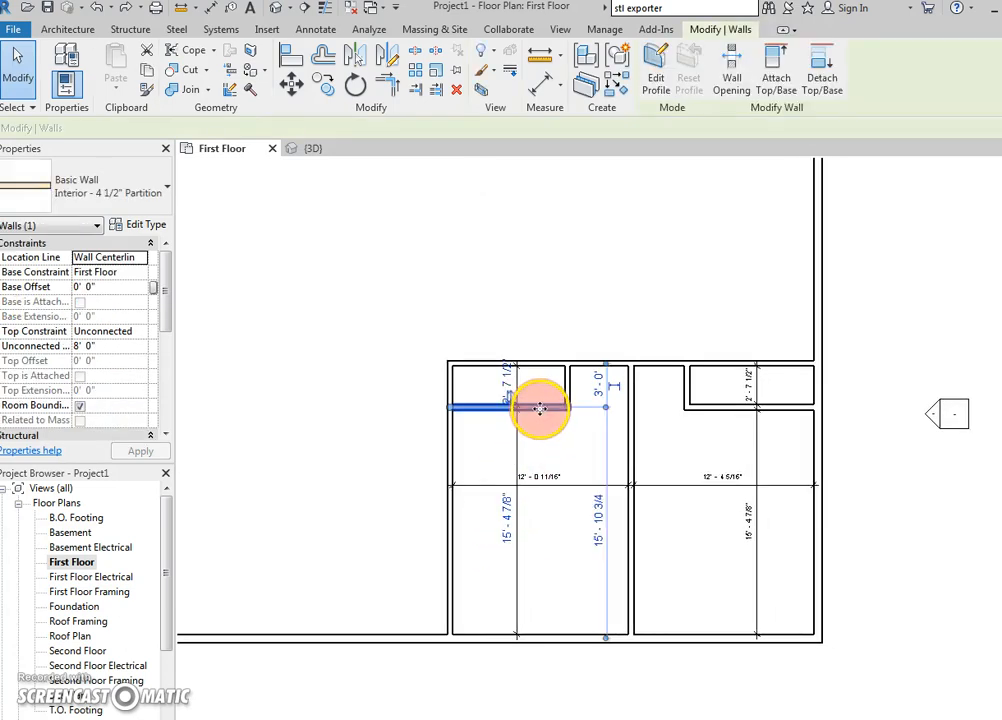
{"action": "left_click", "coordinate": [508, 521]}
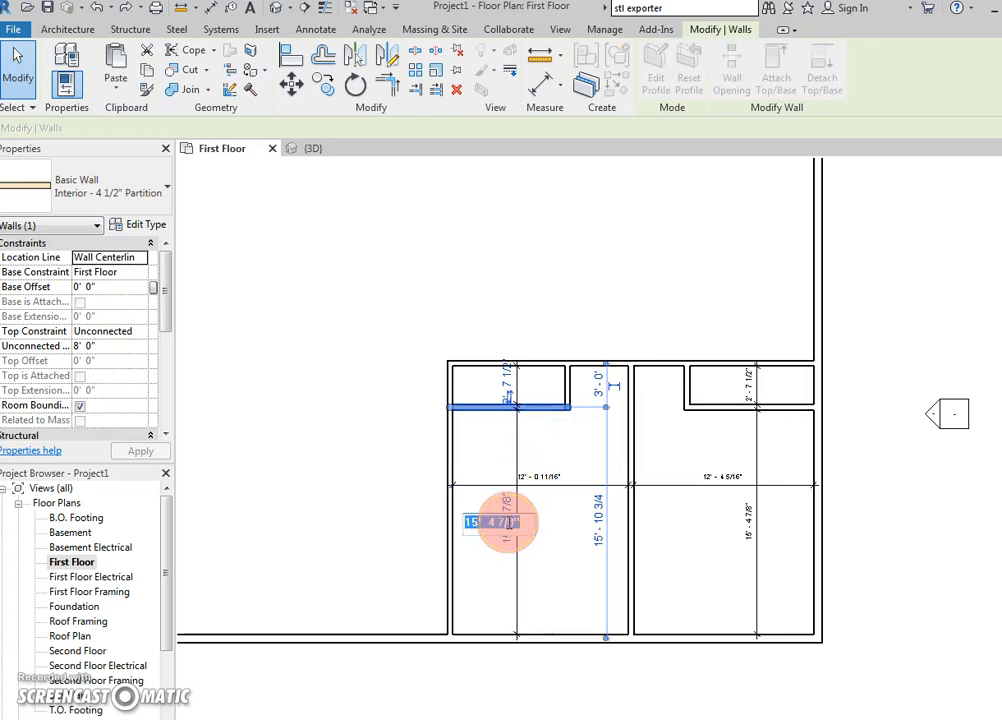
{"action": "type", "text": "13"}
{"action": "key", "text": "Return"}
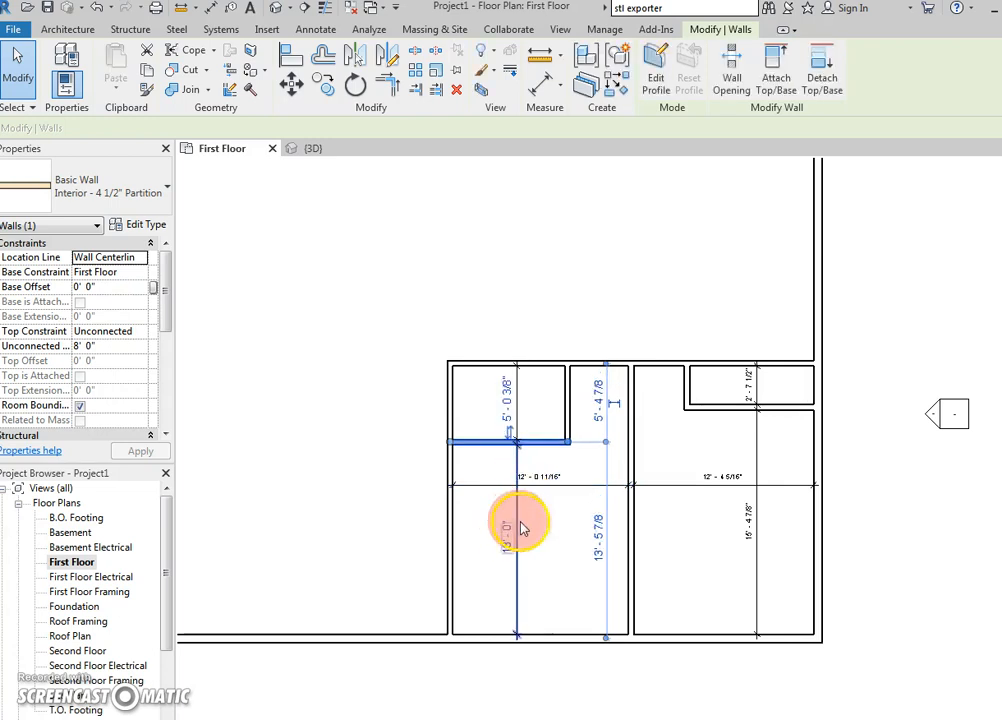
{"action": "left_click", "coordinate": [570, 497]}
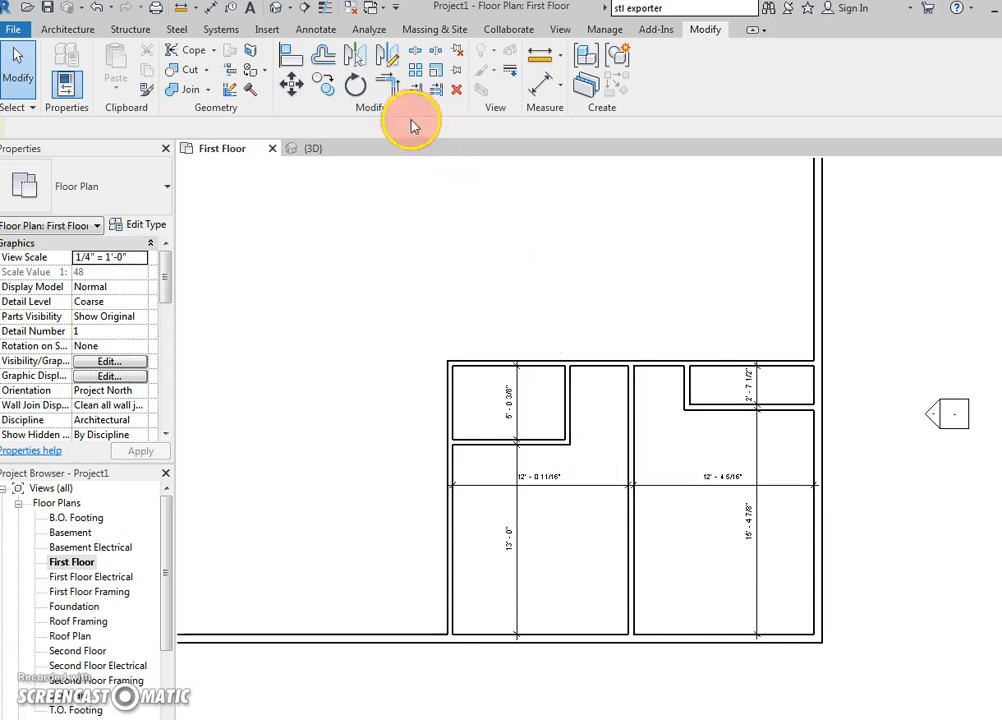
Align the right-hand room's horizontal closet wall with the inner face of the left-hand room's horizontal closet wall
{"action": "left_click", "coordinate": [298, 62]}
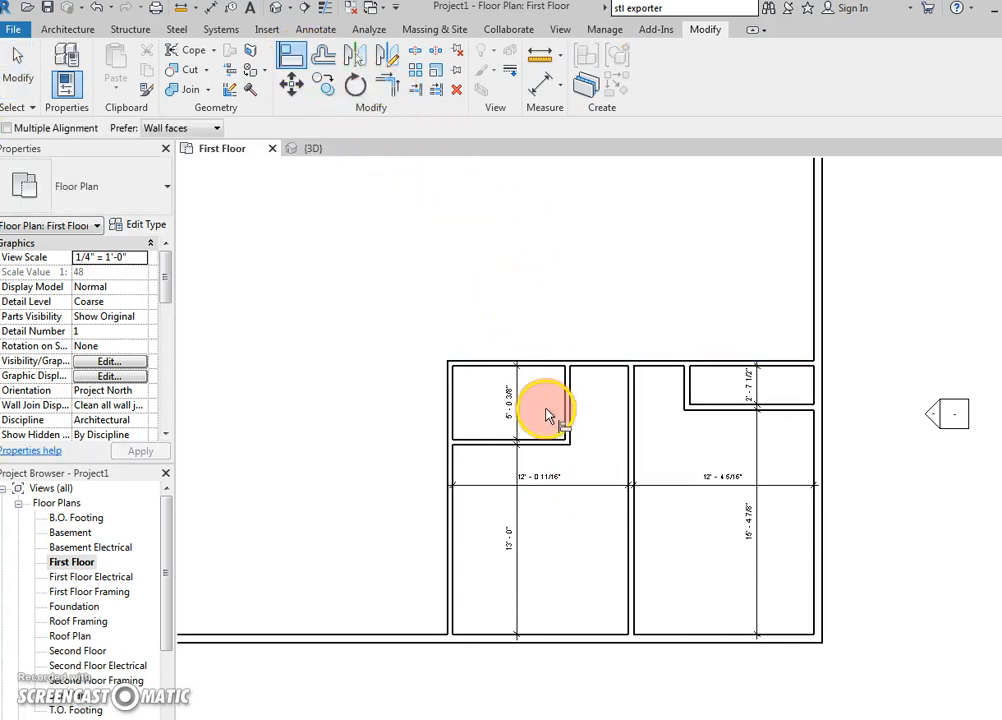
{"action": "left_click", "coordinate": [541, 437]}
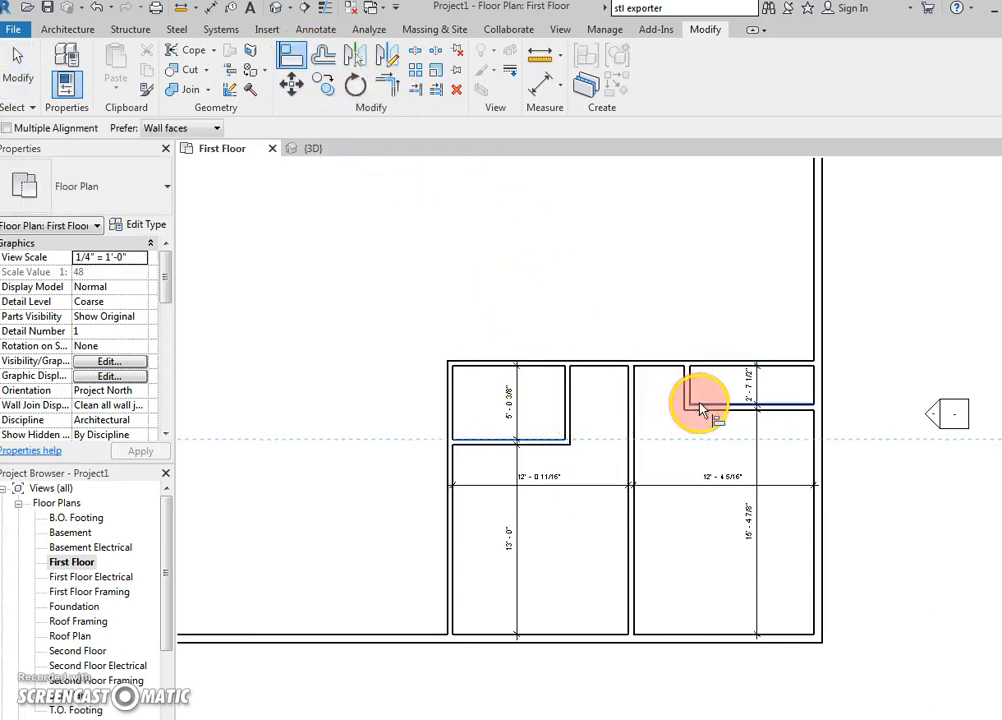
{"action": "left_click", "coordinate": [700, 407]}
{"action": "scroll", "coordinate": [593, 402], "scroll_direction": "down", "scroll_amount": 2}
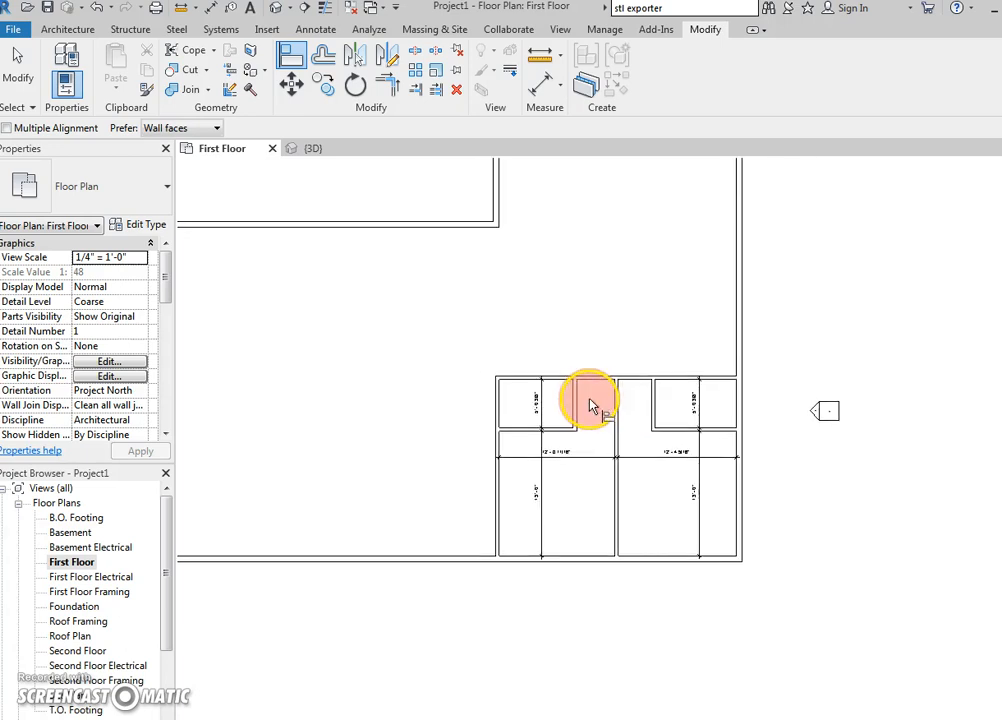
{"action": "key", "text": "Escape"}
{"action": "key", "text": "Escape"}
Move the long horizontal partition behind both closets by setting the left-hand closet's depth dimension to 2'-0"
{"action": "scroll", "coordinate": [572, 376], "scroll_direction": "up", "scroll_amount": 1}
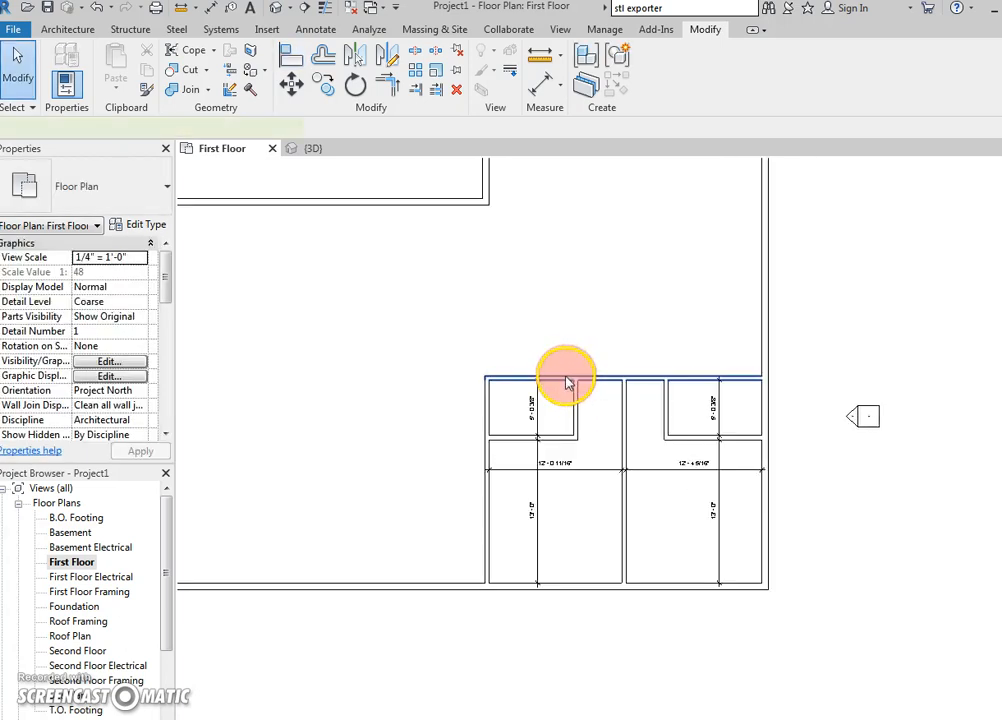
{"action": "left_click", "coordinate": [566, 381]}
{"action": "left_click", "coordinate": [530, 404]}
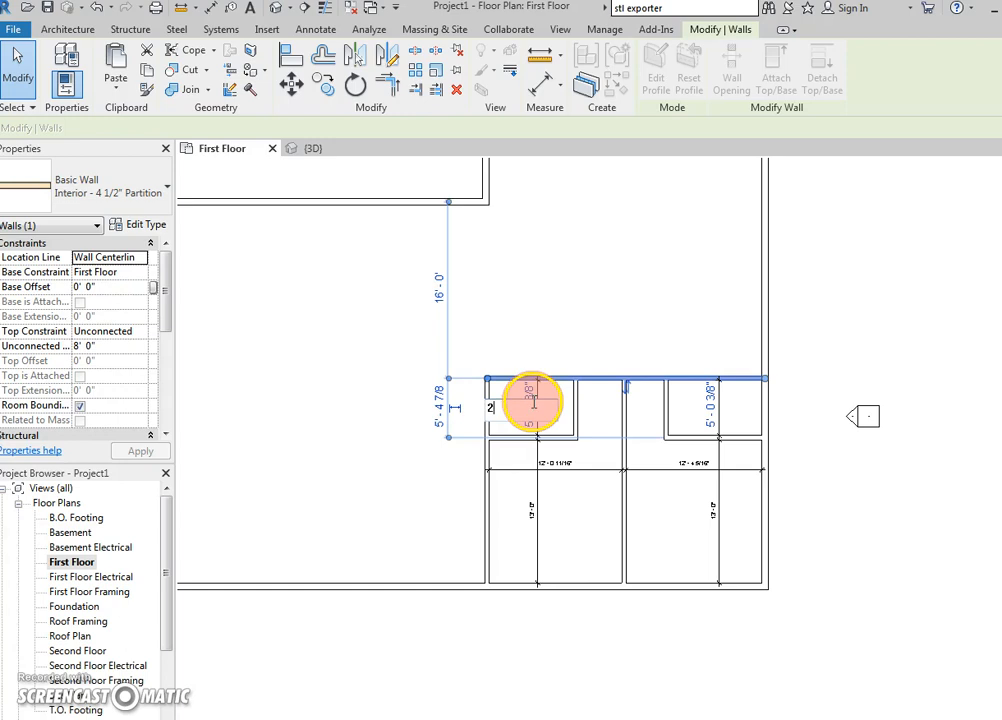
{"action": "type", "text": "2"}
{"action": "key", "text": "Return"}
{"action": "left_click", "coordinate": [584, 333]}
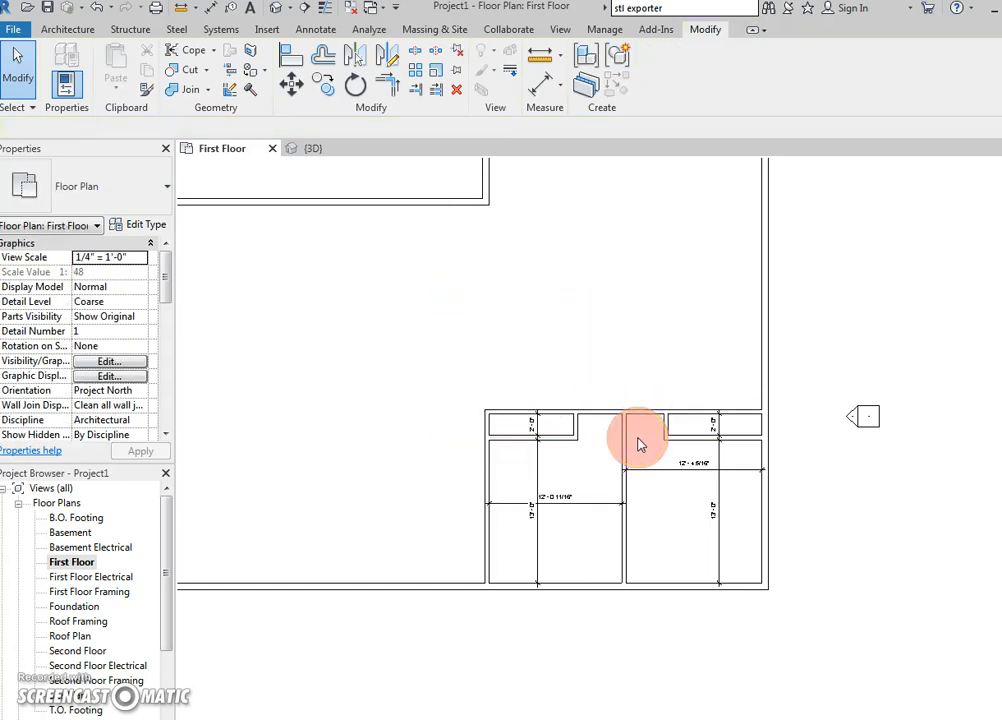
Move the partition between the two rooms by setting the right-hand room's width dimension to 12'-6"
{"action": "scroll", "coordinate": [634, 459], "scroll_direction": "up", "scroll_amount": 3}
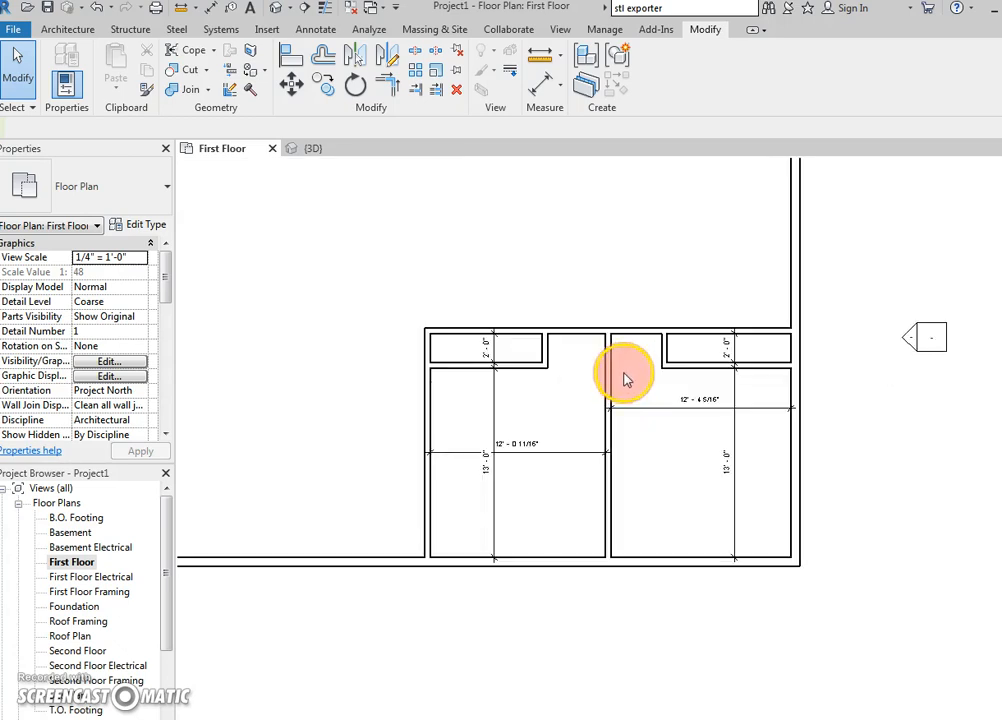
{"action": "left_click", "coordinate": [615, 441]}
{"action": "left_click", "coordinate": [699, 396]}
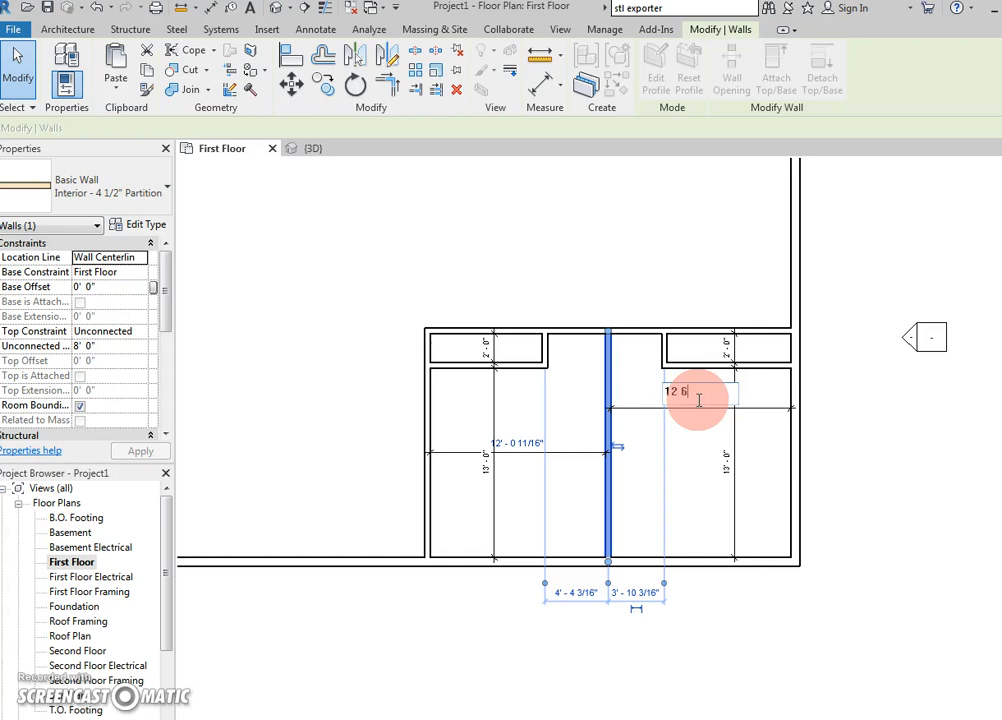
{"action": "type", "text": "12 6"}
{"action": "key", "text": "Return"}
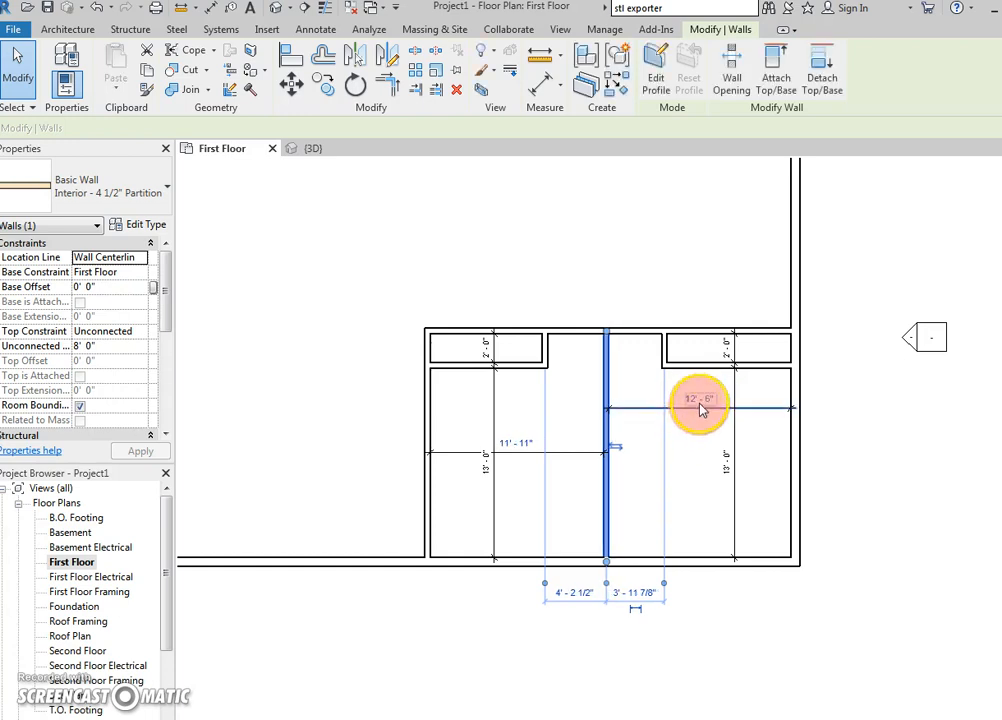
Reposition the partition between the two rooms by setting the right-hand room's width dimension to 12'-3"
{"action": "left_click", "coordinate": [656, 391]}
{"action": "type", "text": "12' - 3"}
{"action": "key", "text": "Return"}
{"action": "left_click", "coordinate": [689, 396]}
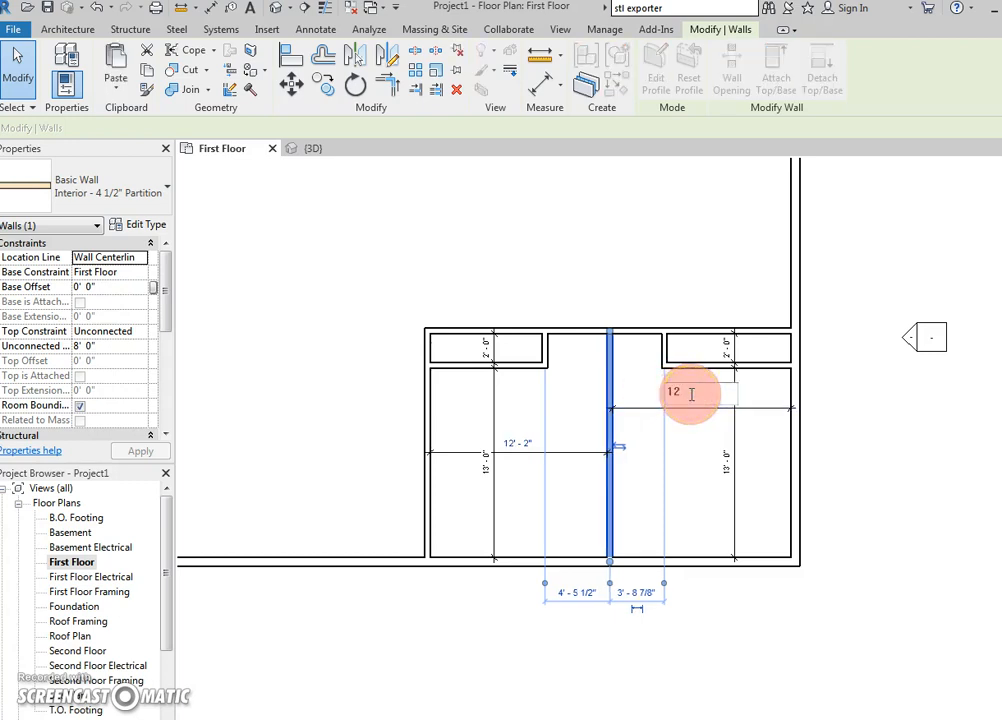
{"action": "type", "text": "12"}
{"action": "key", "text": "Escape"}
{"action": "key", "text": "Escape"}
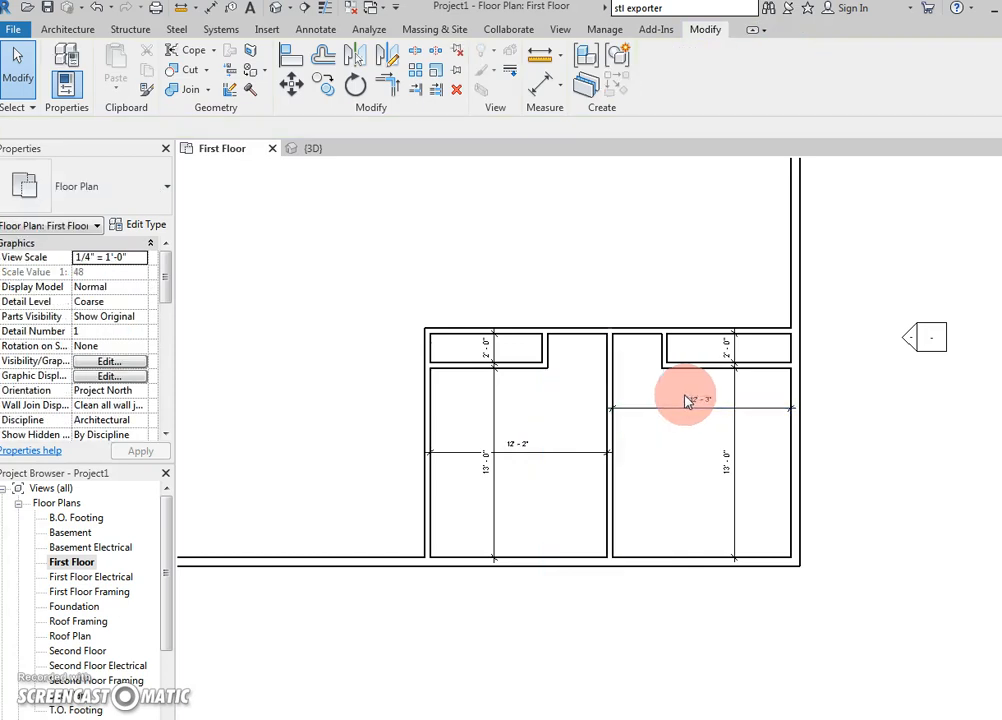